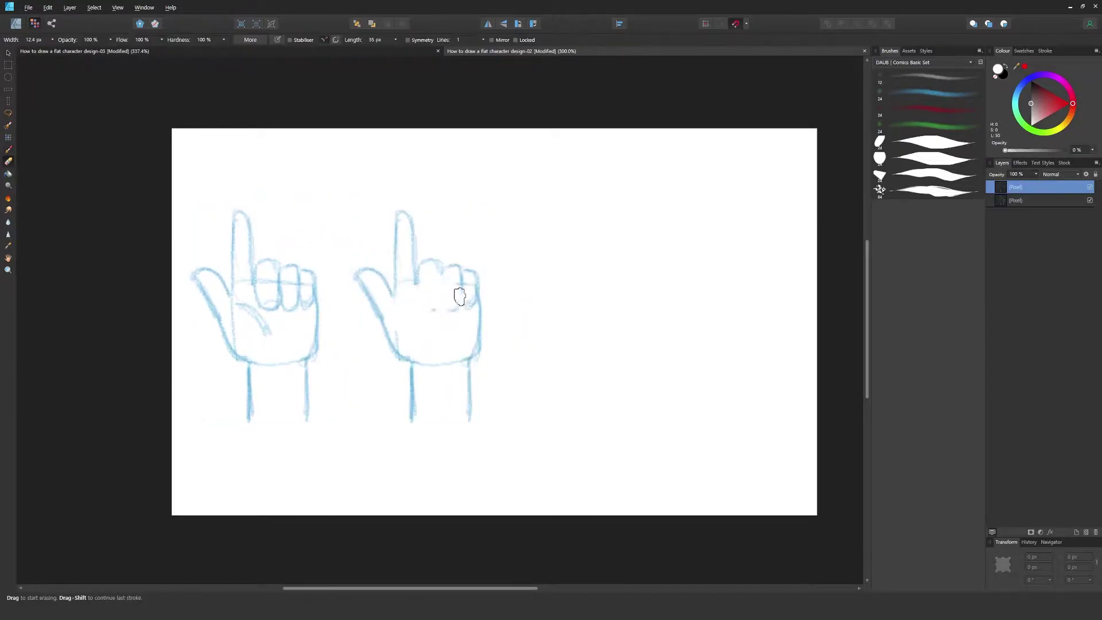
Finish the second pointing hand by erasing its construction lines and redrawing the index finger, palm side and wrist outlines
drag(396, 229, 415, 230)
key(e)
key(b)
drag(476, 275, 480, 347)
drag(411, 363, 412, 419)
Sketch a third hand, held flat and raised with four closed fingers, including its palm and wrist, beside the pointing hand
mouse_move(580, 295)
mouse_down()
mouse_move(522, 295)
mouse_move(553, 364)
mouse_up()
drag(547, 368, 551, 424)
drag(493, 365, 498, 430)
scroll(559, 322, up, 1)
drag(567, 242, 571, 322)
drag(503, 302, 550, 226)
drag(559, 244, 560, 315)
drag(523, 244, 523, 299)
drag(540, 231, 539, 302)
drag(568, 247, 572, 329)
Erase stray lines around the flat raised hand's fingers and thumb side, and darken its outer palm contours
key(e)
mouse_move(521, 232)
mouse_down()
mouse_move(539, 227)
mouse_move(559, 312)
mouse_up()
key(b)
drag(506, 259, 487, 356)
key(e)
drag(501, 296, 489, 330)
key(b)
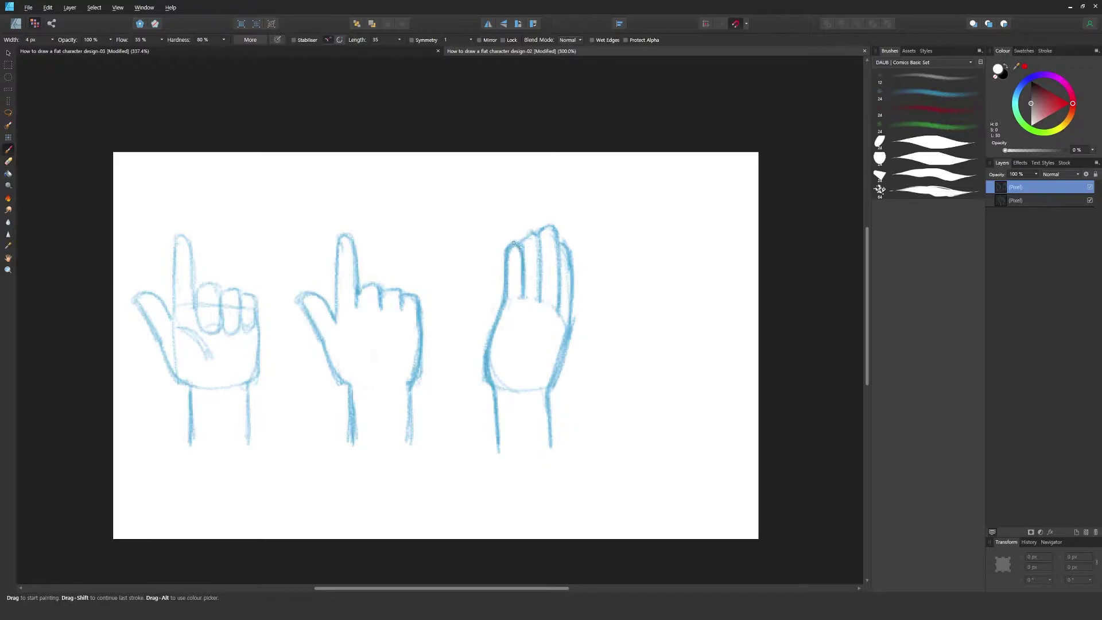
drag(568, 266, 550, 388)
Close the gaps between the sketches by moving the flat raised hand and the second pointing hand left, then deselect
key(l)
drag(470, 241, 467, 493)
drag(534, 344, 482, 338)
mouse_move(282, 250)
mouse_down()
mouse_move(393, 507)
mouse_move(280, 258)
mouse_up()
drag(367, 344, 337, 344)
key(ctrl+d)
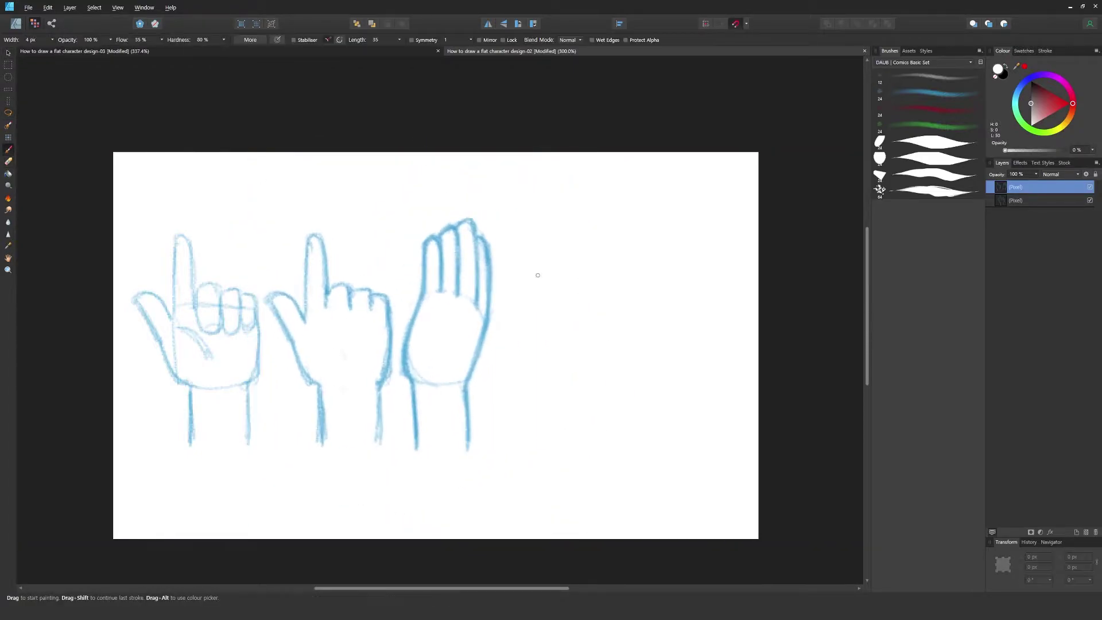
Rough in the palm and thumb side of a fourth hand making an OK sign, erasing stray marks
mouse_move(593, 390)
mouse_down()
mouse_move(614, 448)
mouse_move(634, 307)
mouse_move(645, 299)
mouse_move(649, 310)
mouse_move(612, 327)
mouse_move(617, 361)
mouse_up()
key(e)
key(b)
drag(651, 309, 616, 367)
key(e)
drag(649, 358, 608, 376)
key(b)
key(e)
key(b)
Draw the OK hand's thumb-and-index circle, raised fingers, palm side and wrist
mouse_move(649, 309)
mouse_down()
mouse_move(630, 344)
mouse_move(610, 441)
mouse_up()
drag(598, 297, 657, 295)
drag(575, 226, 576, 312)
mouse_move(594, 312)
mouse_down()
mouse_move(590, 225)
mouse_move(574, 310)
mouse_up()
mouse_move(568, 240)
mouse_down()
mouse_move(539, 305)
mouse_move(550, 385)
mouse_up()
drag(557, 396, 559, 454)
Clean up the OK hand with the eraser and darken its circle, finger and wrist lines
key(e)
mouse_move(590, 240)
mouse_down()
mouse_move(595, 303)
mouse_move(640, 281)
mouse_move(612, 287)
mouse_move(609, 326)
mouse_up()
key(b)
key(e)
key(b)
drag(619, 296, 633, 328)
drag(575, 276, 573, 313)
drag(554, 396, 558, 449)
Move the OK hand left so it sits close to the flat raised hand, and deselect it
drag(528, 370, 548, 492)
key(v)
drag(602, 388, 561, 389)
key(ctrl+d)
Add a new pixel layer and rough in an open hand with outstretched fingers, a raised thumb and a wrist
click(1086, 532)
scroll(578, 336, up, 2)
drag(577, 335, 497, 326)
drag(643, 300, 650, 346)
mouse_move(490, 298)
mouse_down()
mouse_move(563, 356)
mouse_move(622, 319)
mouse_up()
drag(642, 323, 668, 387)
drag(614, 350, 647, 350)
drag(640, 302, 510, 224)
mouse_move(518, 296)
mouse_down()
mouse_move(666, 385)
mouse_move(583, 320)
mouse_move(643, 471)
mouse_move(557, 247)
mouse_move(598, 300)
mouse_up()
Refine the open hand's finger, thumb, palm and wrist lines, erasing unwanted strokes
drag(505, 270, 593, 315)
drag(514, 299, 612, 379)
mouse_move(637, 346)
mouse_down()
mouse_move(679, 381)
mouse_move(650, 295)
mouse_move(680, 305)
mouse_up()
key(e)
key(b)
key(ctrl+minus)
drag(617, 269, 695, 294)
key(e)
key(b)
drag(672, 337, 589, 289)
Place the open hand in the canvas's upper-left corner and shift the row of four hands slightly down beneath it
drag(645, 327, 370, 249)
scroll(546, 281, down, 2)
key(v)
click(1016, 200)
drag(493, 339, 494, 361)
click(741, 344)
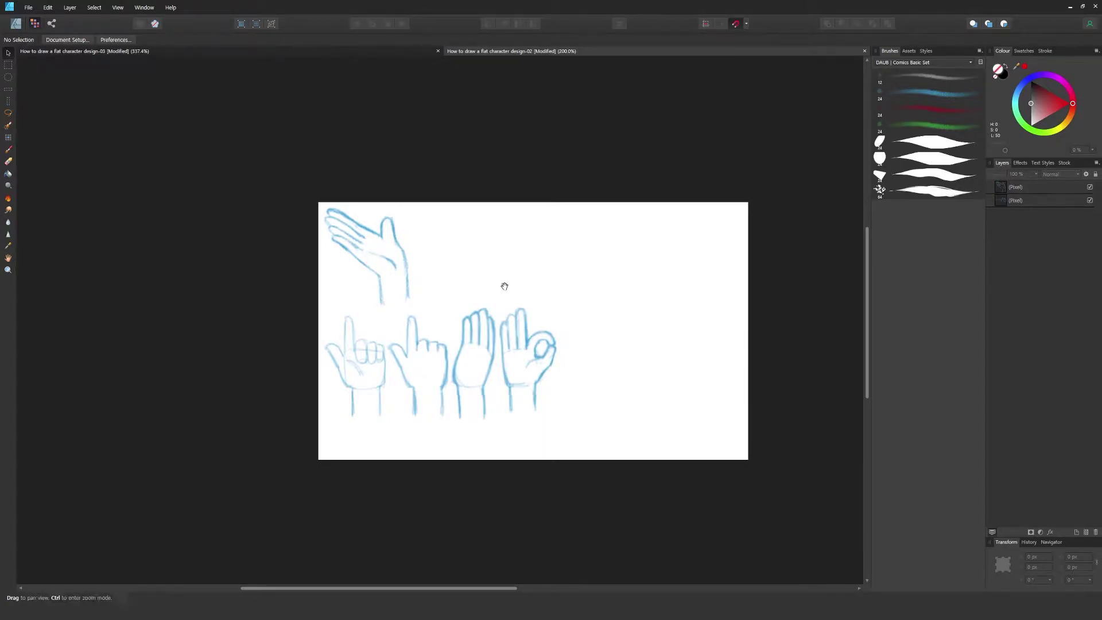
Block out a clenched fist beside the open hand, undoing the unwanted strokes
key(b)
key(ctrl+plus)
drag(458, 185, 411, 214)
drag(410, 214, 445, 264)
drag(460, 184, 459, 273)
drag(513, 256, 484, 320)
drag(428, 235, 435, 299)
key(ctrl+z)
key(ctrl+z)
drag(487, 191, 432, 221)
mouse_move(505, 213)
mouse_down()
mouse_move(456, 240)
mouse_move(471, 257)
mouse_move(459, 315)
mouse_up()
Redraw the fist's top and side contours, erasing the construction lines inside it
key(e)
key(b)
key(e)
mouse_move(500, 251)
mouse_down()
mouse_move(505, 274)
mouse_move(420, 226)
mouse_move(438, 274)
mouse_move(405, 300)
mouse_up()
key(b)
drag(488, 299, 450, 336)
key(e)
key(b)
mouse_move(432, 258)
mouse_down()
mouse_move(469, 287)
mouse_move(451, 335)
mouse_up()
key(e)
drag(510, 219, 508, 238)
key(b)
drag(486, 190, 443, 214)
key(e)
key(b)
Define the fist's lower thumb-side and heel contours, erasing the overlapping lines
drag(507, 278, 494, 314)
key(e)
mouse_move(468, 287)
mouse_down()
mouse_move(450, 262)
mouse_move(453, 287)
mouse_up()
key(b)
drag(506, 291, 461, 336)
key(e)
key(b)
Add the fist's forearm lines and folded-finger divisions, and erase the excess at the wrist
drag(432, 265, 395, 305)
drag(504, 191, 520, 238)
drag(458, 227, 496, 243)
drag(499, 191, 474, 264)
drag(456, 220, 519, 187)
key(e)
drag(474, 270, 445, 307)
key(b)
drag(538, 316, 488, 353)
Block out a thumbs-up hand beside the fist with a tilted box palm, curled fingers and a raised thumb
mouse_move(631, 327)
mouse_down()
mouse_move(590, 293)
mouse_move(513, 336)
mouse_up()
drag(500, 270, 599, 238)
key(ctrl+z)
drag(542, 254, 666, 312)
drag(667, 314, 577, 339)
drag(610, 287, 574, 288)
mouse_move(592, 232)
mouse_down()
mouse_move(615, 249)
mouse_move(631, 316)
mouse_up()
drag(595, 232, 540, 251)
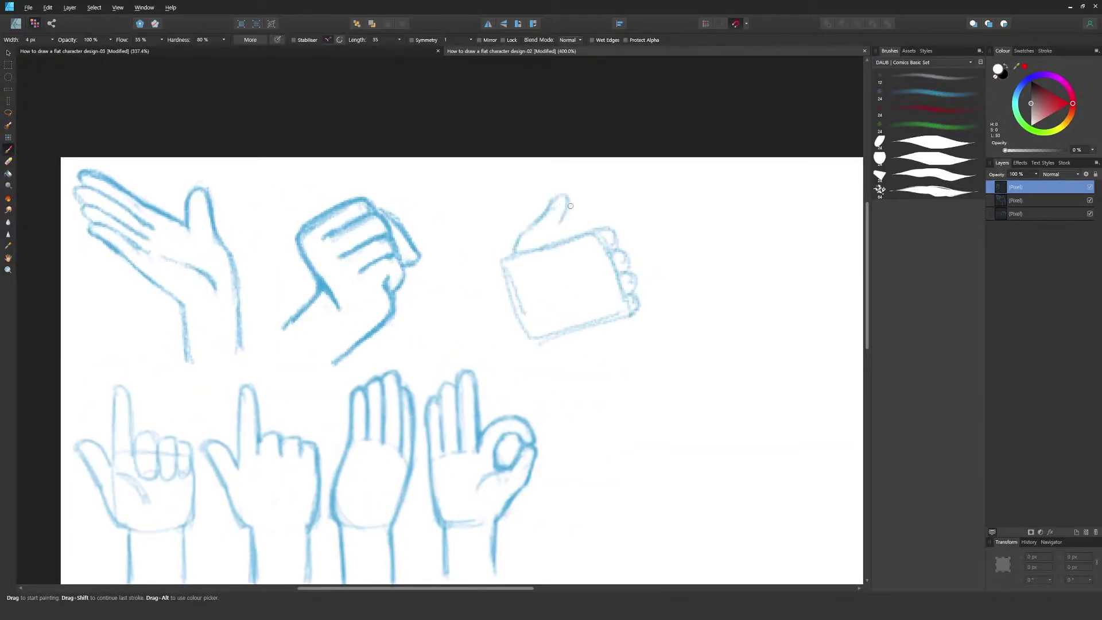
Add the thumbs-up hand's forearm and darken its curled fingers and thumb, erasing the box construction lines
drag(632, 315, 531, 335)
drag(535, 332, 486, 348)
drag(509, 270, 464, 288)
mouse_move(556, 243)
mouse_down()
mouse_move(628, 274)
mouse_move(632, 315)
mouse_up()
key(e)
drag(602, 241, 627, 302)
mouse_move(508, 277)
mouse_down()
mouse_move(526, 324)
mouse_move(558, 197)
mouse_up()
key(b)
drag(567, 197, 540, 250)
drag(597, 276, 516, 259)
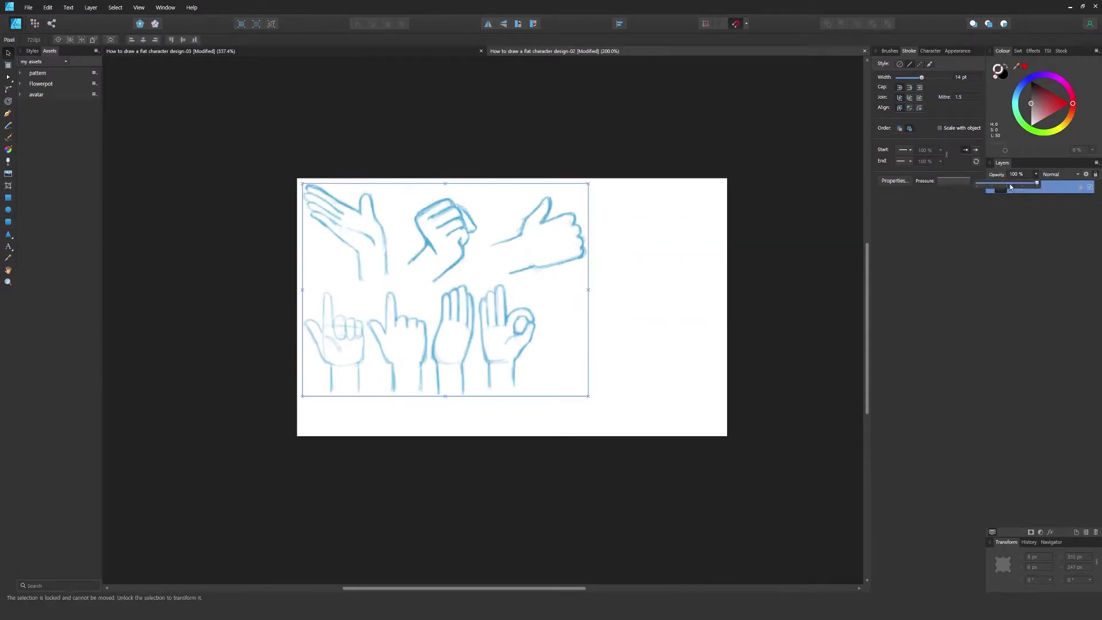
Fade the locked sketch layer by lowering its opacity, and add and select a new Layer1 above it for tracing
click(1008, 184)
click(1087, 533)
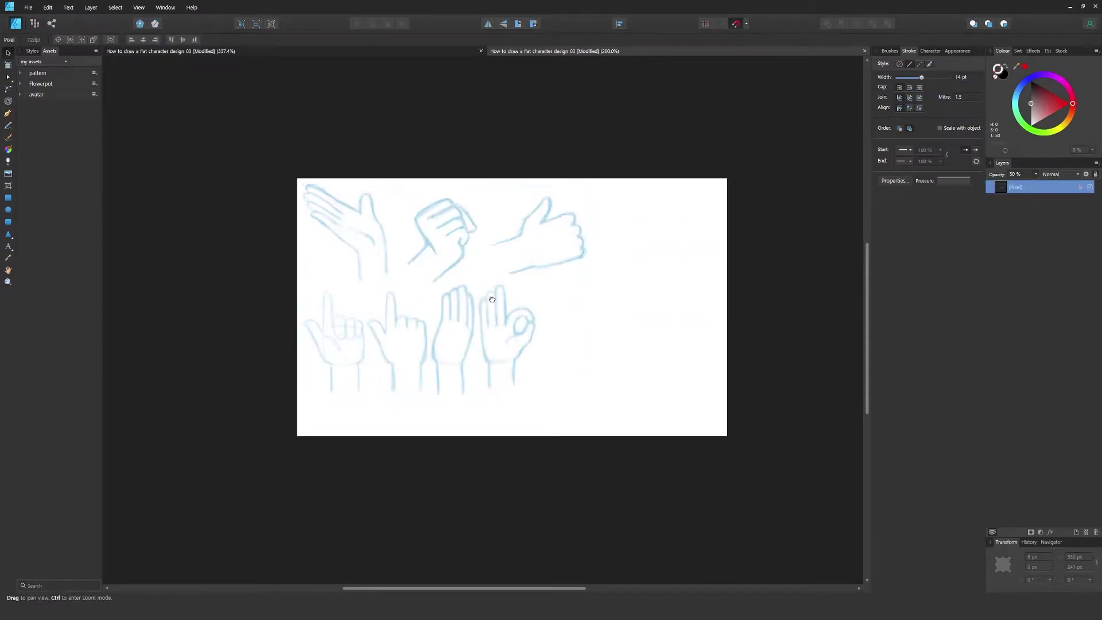
drag(505, 297, 635, 320)
ctrl+click(636, 319)
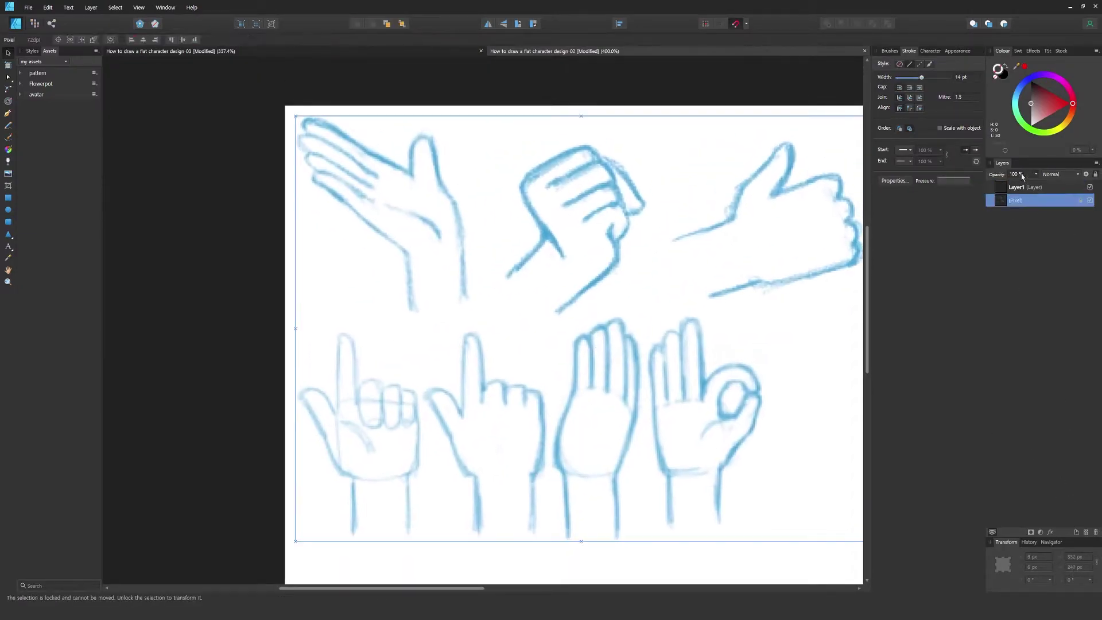
drag(1033, 184, 1003, 184)
click(1052, 187)
scroll(524, 223, up, 4)
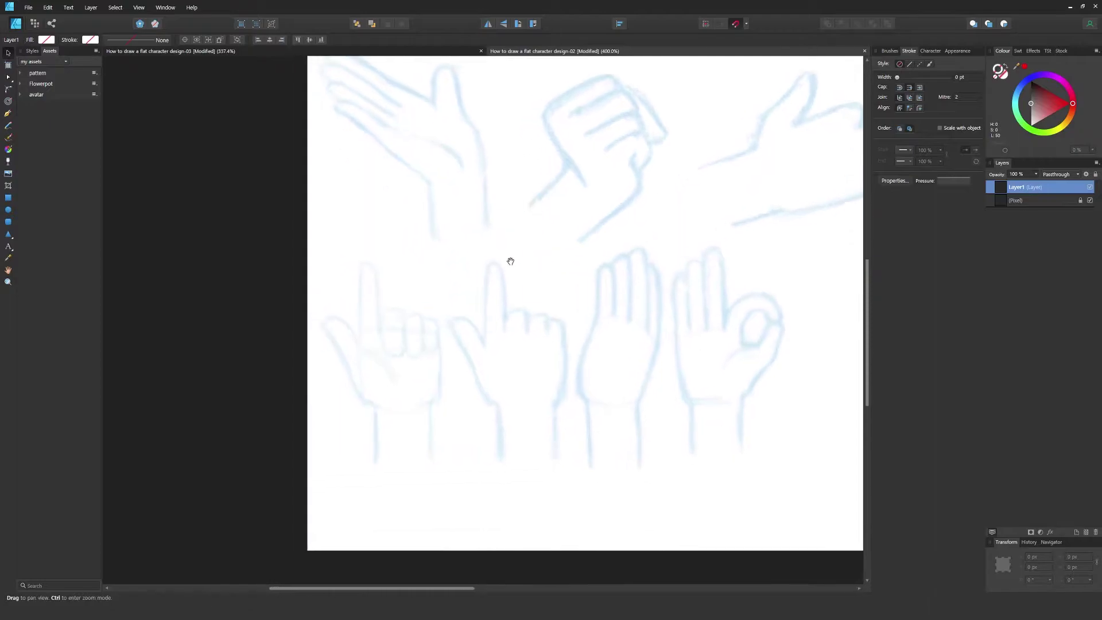
Trace the first pointing hand with the Pen tool from the wrist up the palm side and around the thumb
key(p)
click(430, 434)
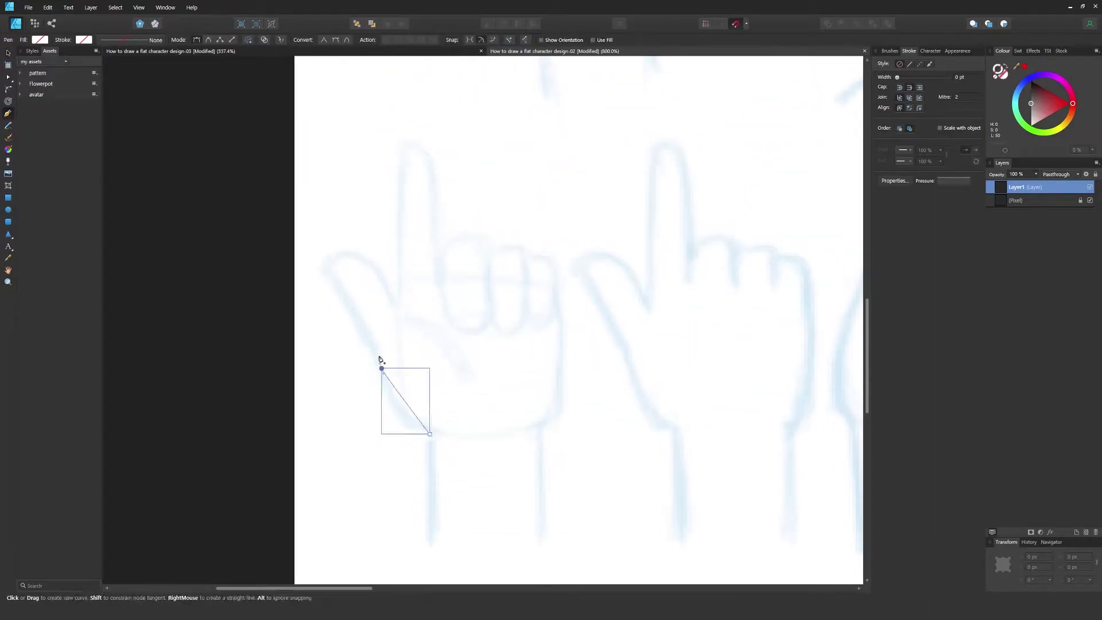
drag(382, 368, 372, 325)
drag(328, 271, 316, 261)
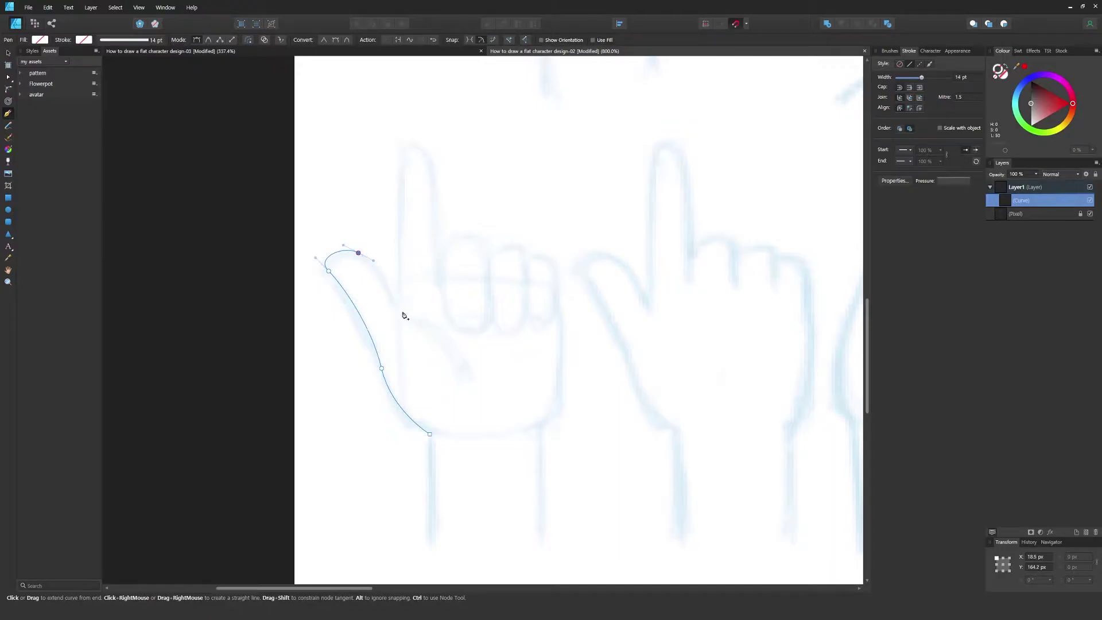
scroll(405, 315, up, 3)
Continue the first hand's outline up around the raised index finger and over the tops of the curled fingers
click(412, 267)
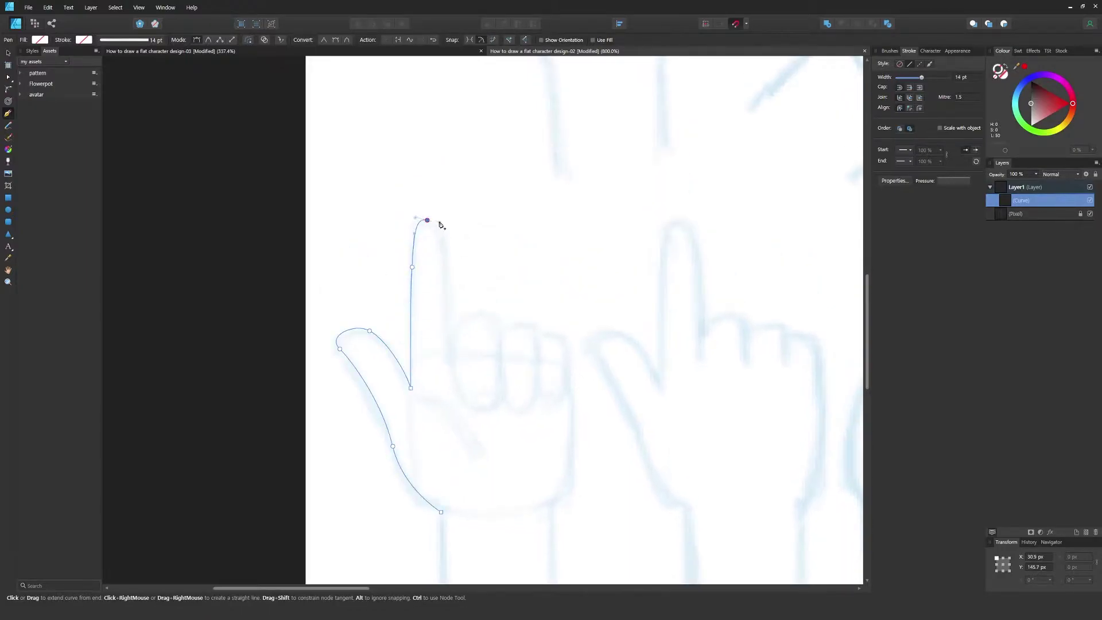
click(453, 350)
drag(481, 314, 497, 318)
key(ctrl+z)
drag(502, 357, 501, 358)
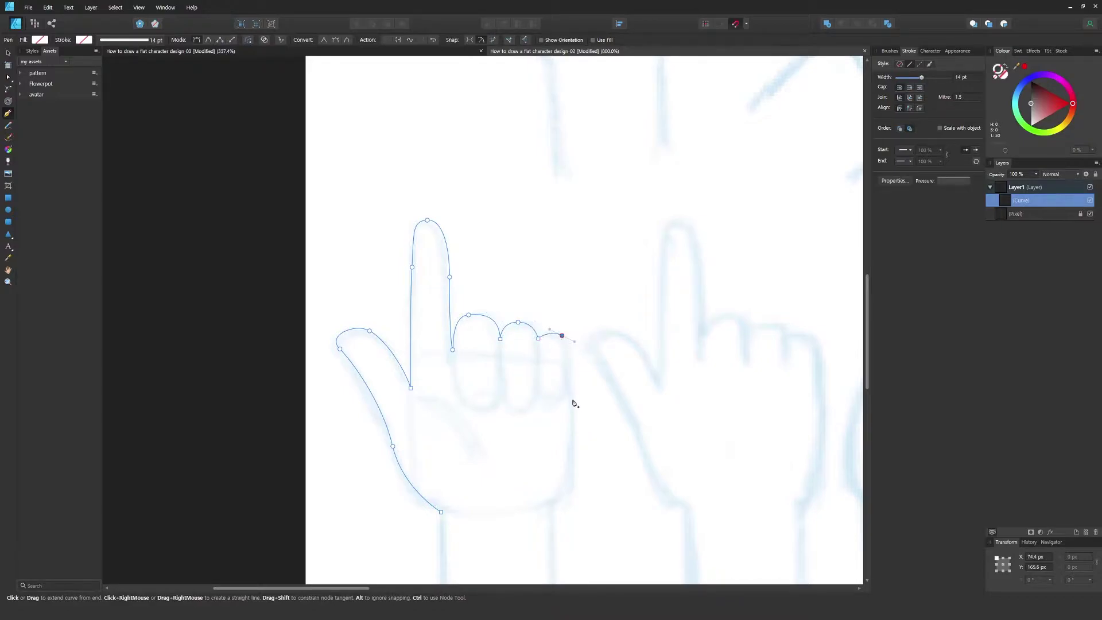
Trace the outer side of the palm down to the wrist and close the outline around the forearm
scroll(573, 418, down, 3)
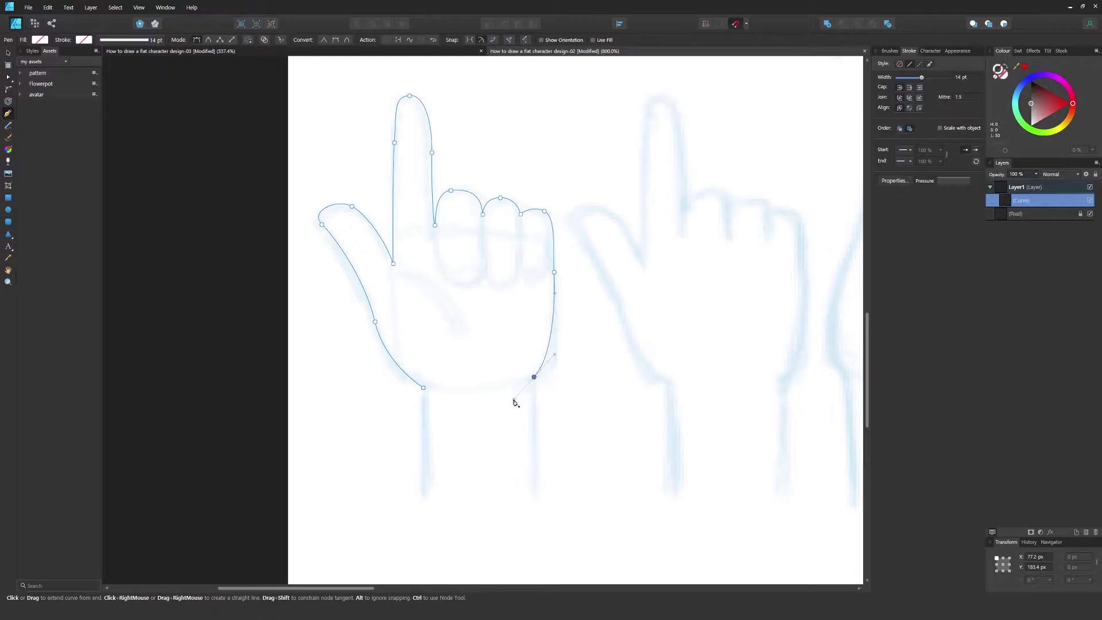
click(423, 493)
click(423, 388)
scroll(485, 315, right, 2)
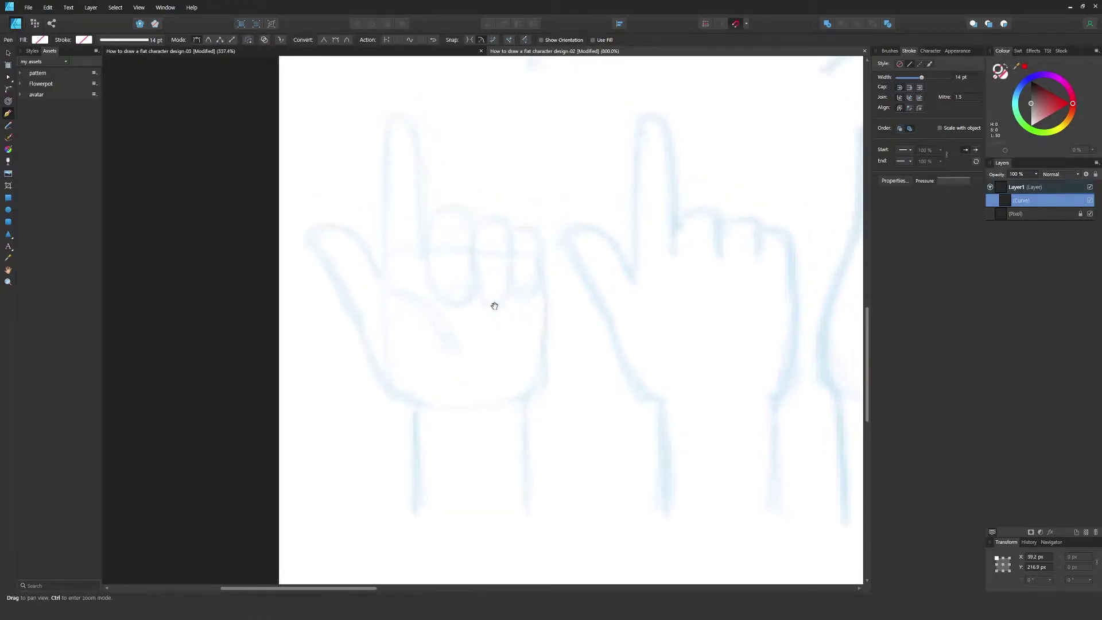
Fill the pointing hand with a light orange skin tone and no stroke, and move the sketch layer above Layer1
click(1068, 119)
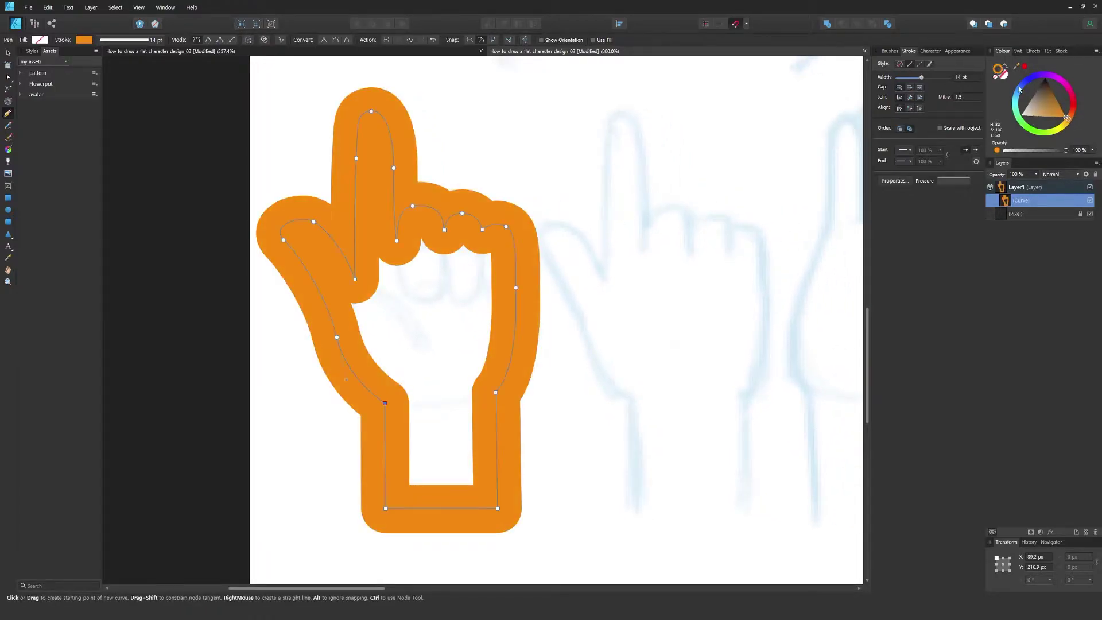
click(1005, 67)
click(1003, 74)
drag(1047, 112, 1043, 116)
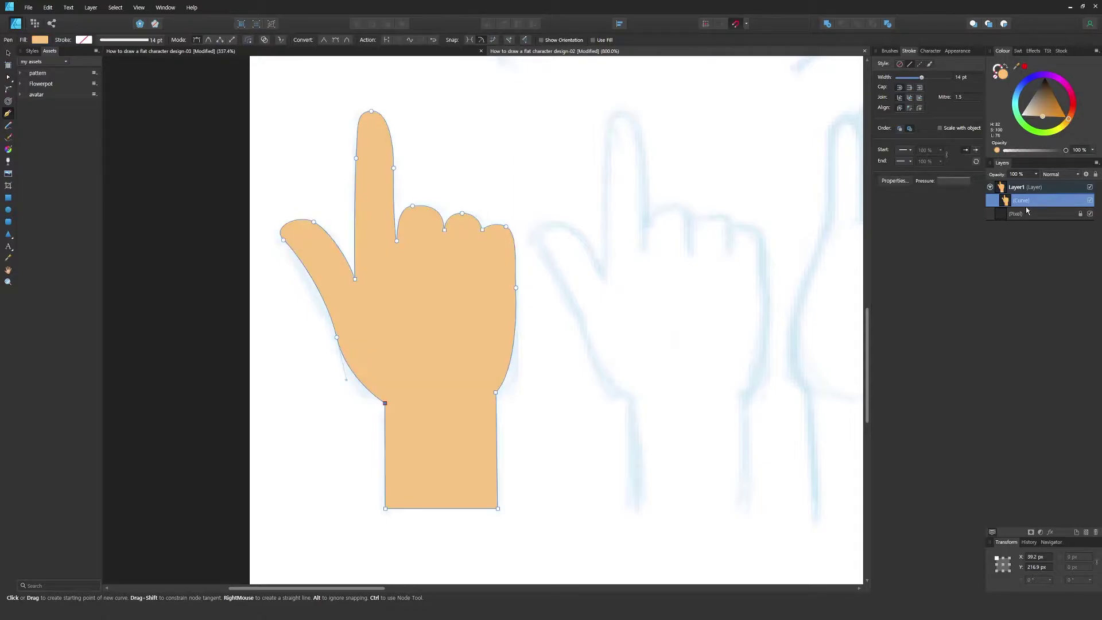
drag(1015, 213, 1015, 184)
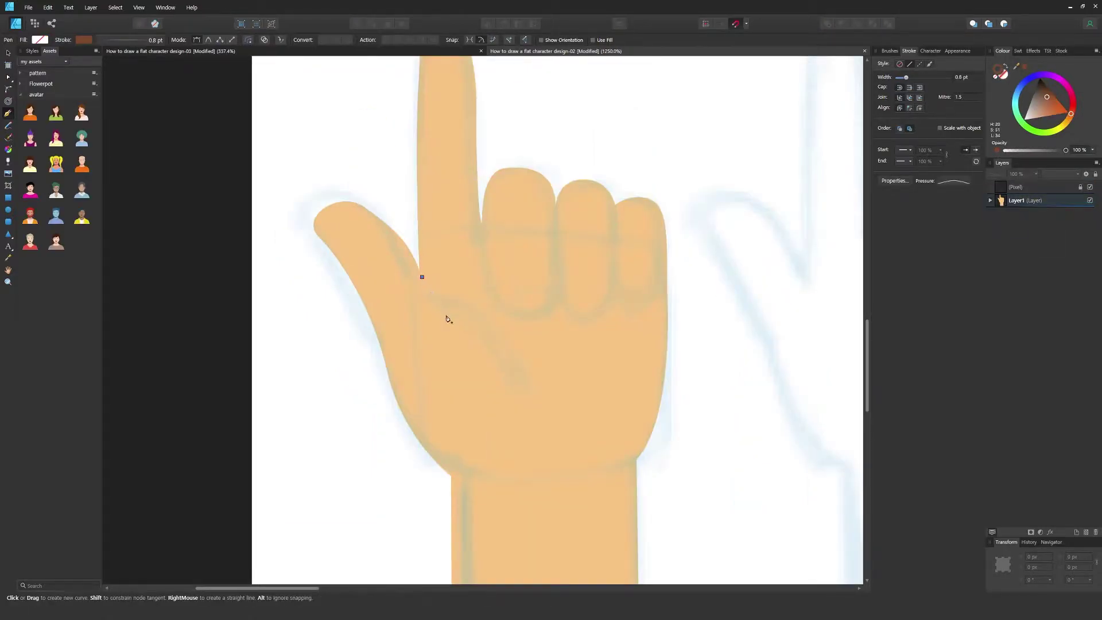
Draw two tapered brown 0.8 pt crease lines on the palm, one from the thumb base and a short one below
click(440, 306)
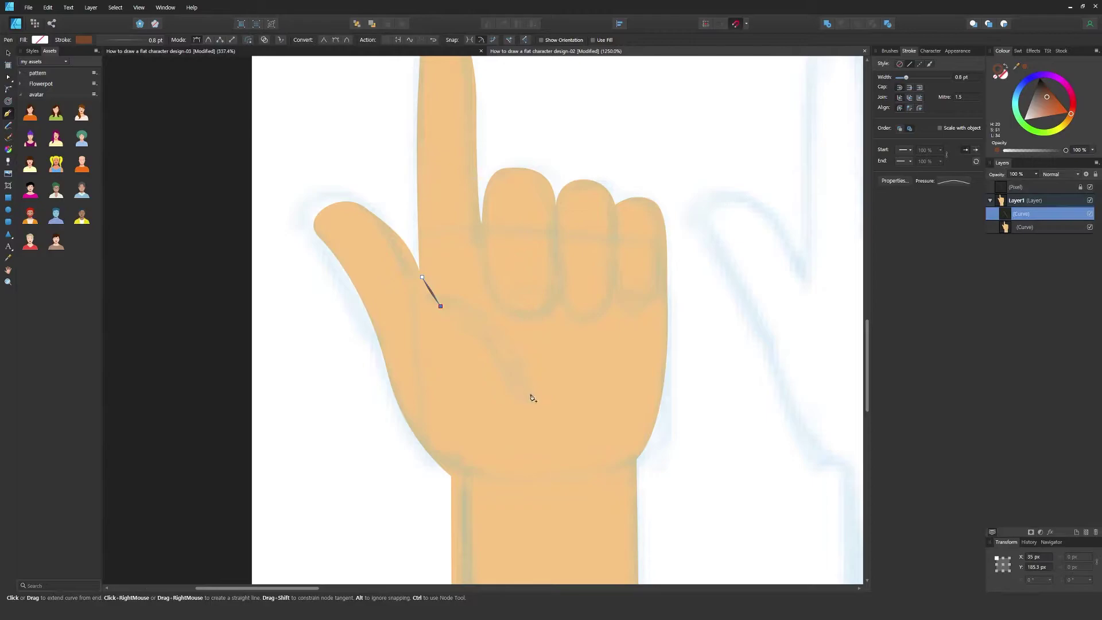
click(499, 350)
ctrl+click(524, 390)
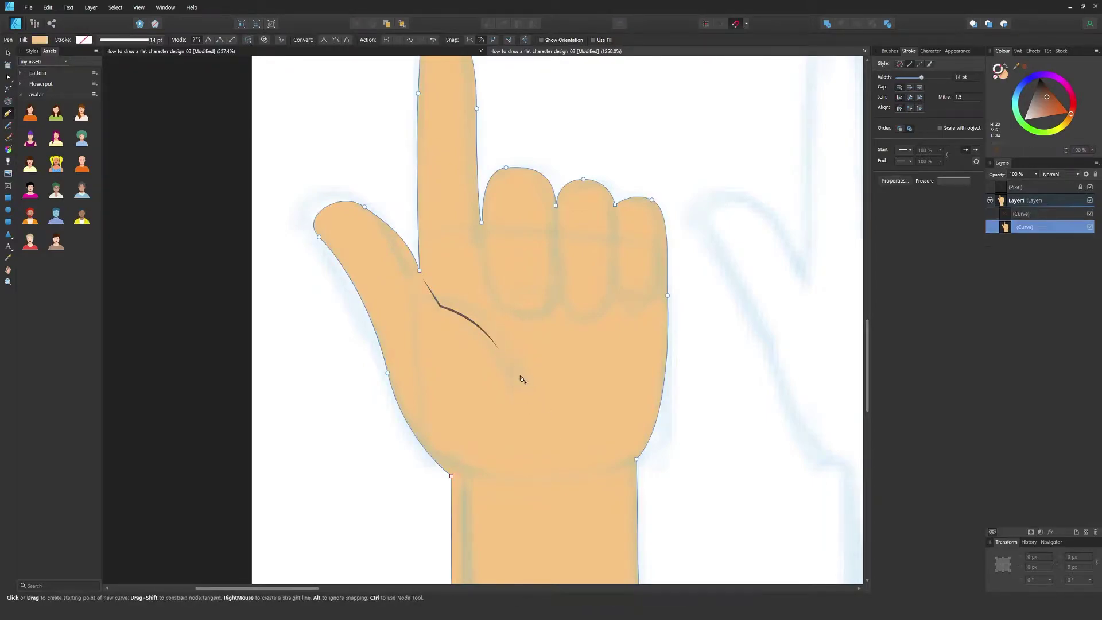
drag(551, 451, 551, 452)
ctrl+click(551, 452)
Trace a scalloped shadow shape around the lower edges of the three curled fingers with the Pen tool
mouse_move(531, 345)
mouse_down()
mouse_move(539, 375)
mouse_move(511, 346)
mouse_up()
click(491, 264)
drag(534, 344, 542, 345)
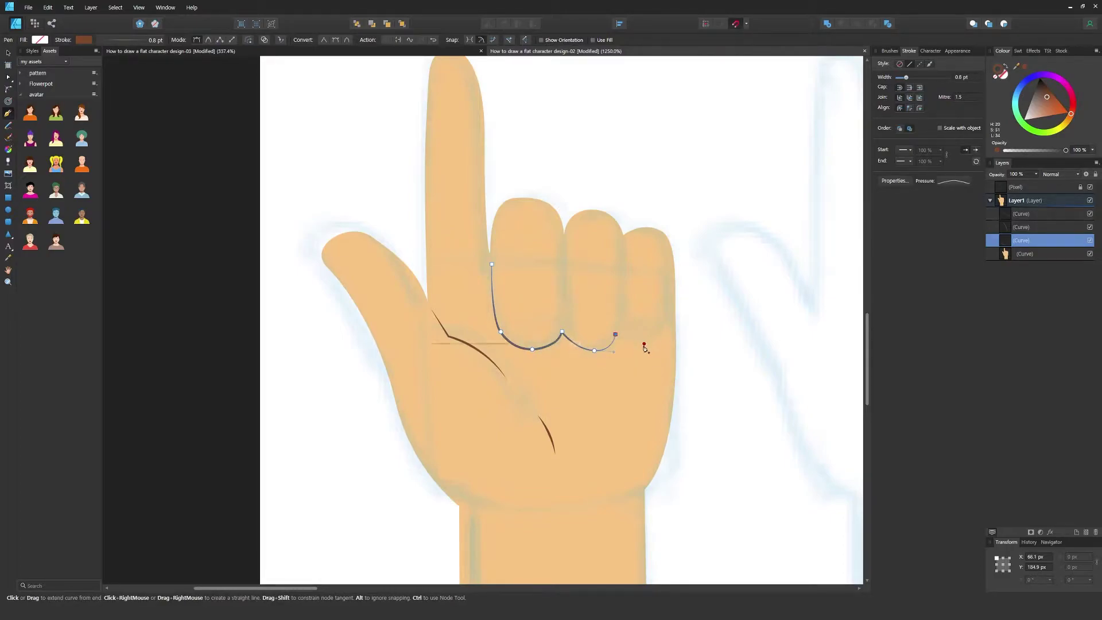
drag(658, 334, 563, 364)
click(562, 361)
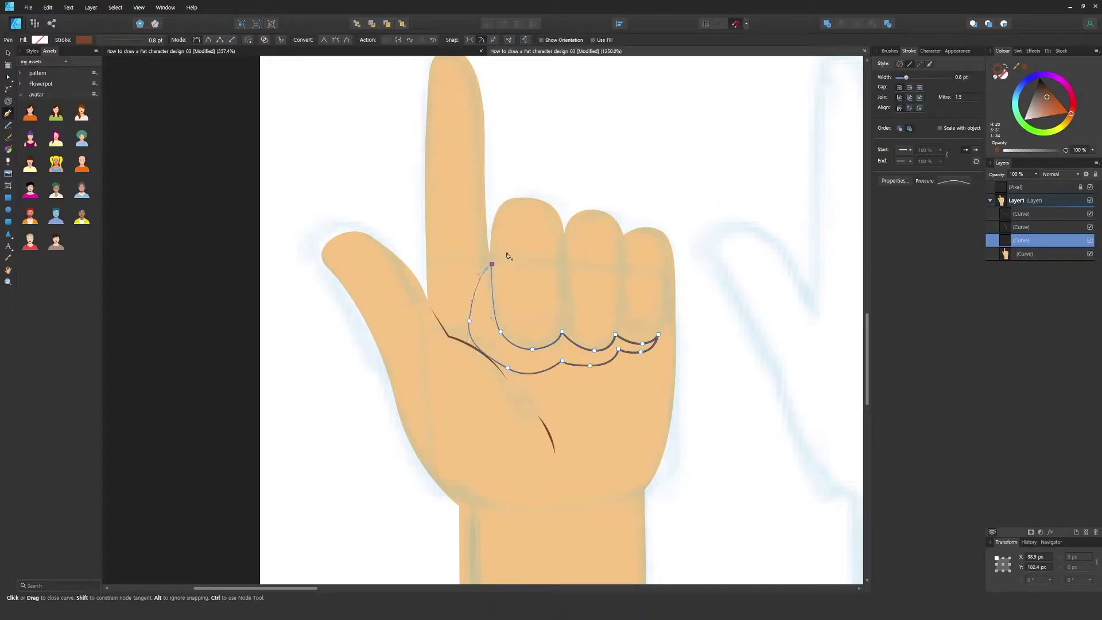
Turn off snapping, refine the shadow's curve beside the first curled finger, and turn its brown stroke into a fill
key(a)
click(736, 23)
mouse_move(468, 314)
mouse_down()
mouse_move(474, 276)
mouse_move(473, 322)
mouse_up()
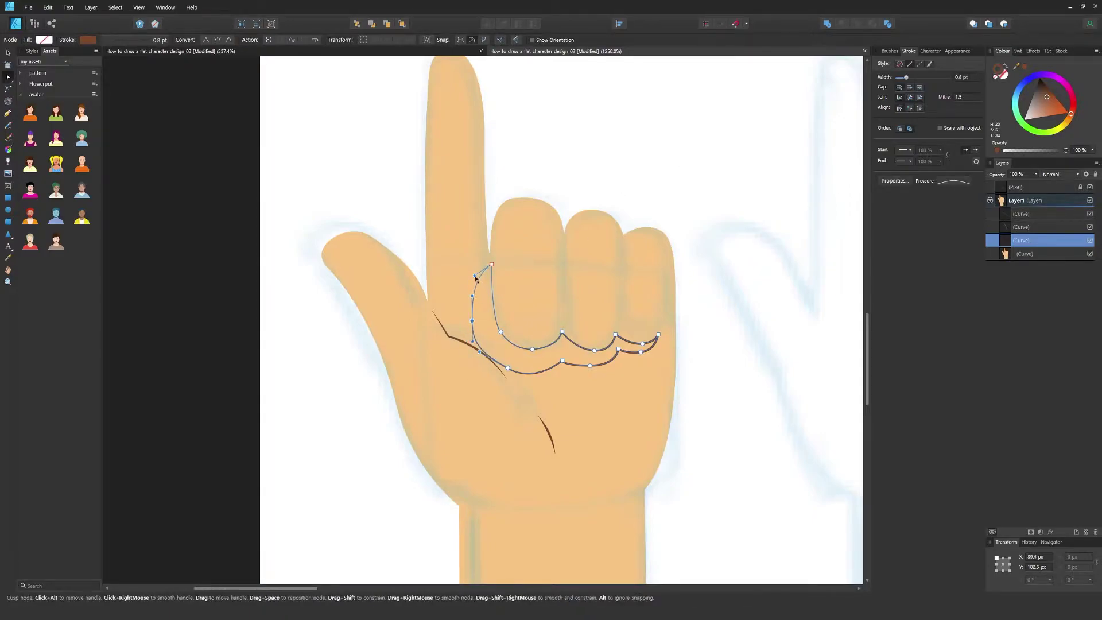
key(shift+x)
Widen the upper palm crease to 2.5 pt and adjust its nodes to follow the thumb's base
key(v)
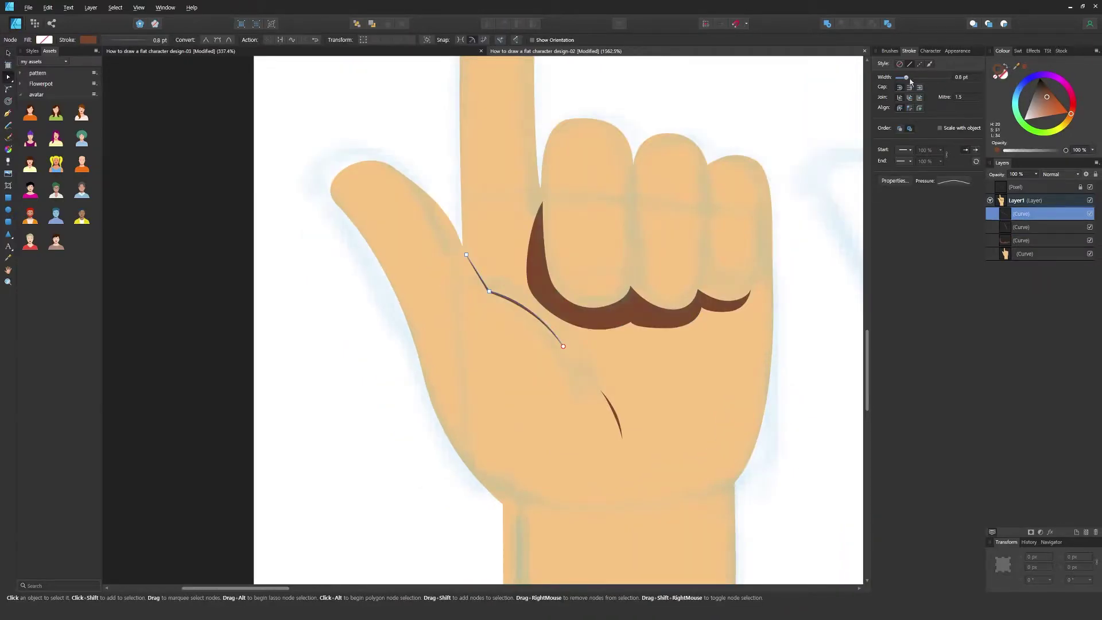
drag(910, 80, 911, 78)
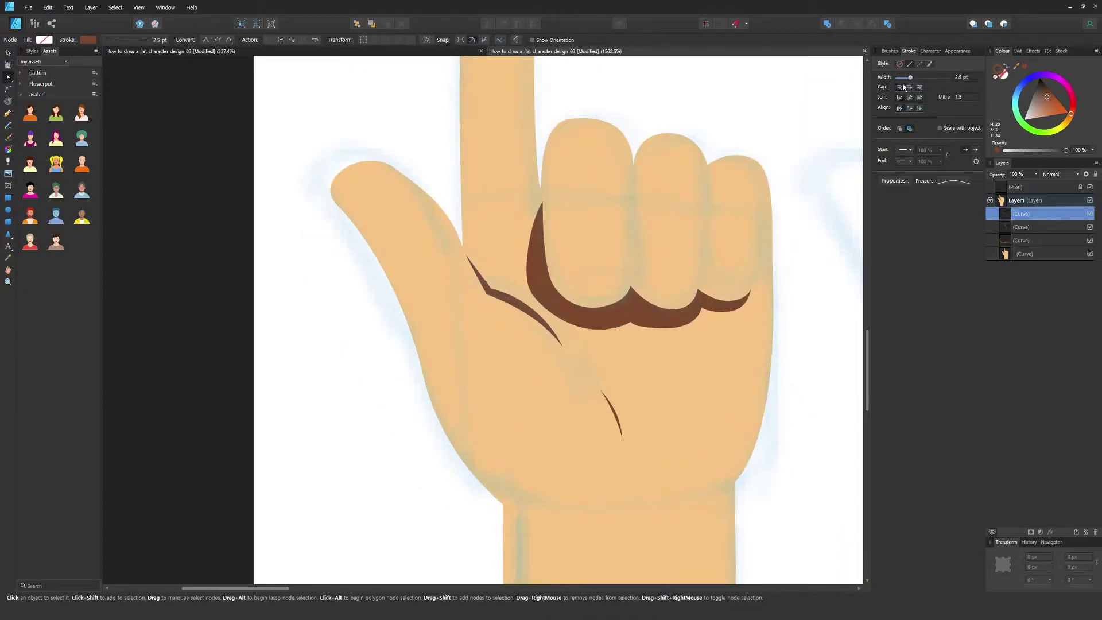
scroll(466, 303, up, 4)
click(467, 186)
drag(467, 186, 464, 176)
drag(533, 283, 569, 313)
drag(706, 405, 555, 406)
Set the short lower palm crease to 1.7 pt wide and reshape its lower end
scroll(555, 406, down, 2)
click(631, 472)
drag(906, 77, 910, 78)
mouse_move(664, 486)
mouse_down()
mouse_move(556, 312)
mouse_move(536, 330)
mouse_up()
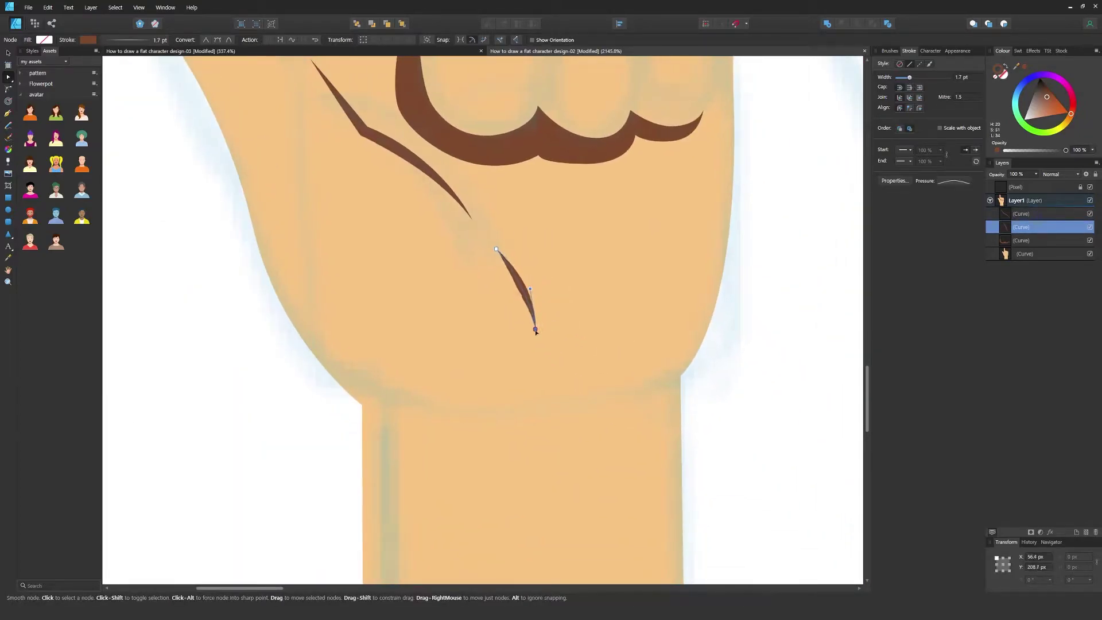
click(757, 358)
Duplicate the finished hand layer onto the second pointing-hand sketch and delete the copy's three crease and shadow curves
scroll(757, 359, down, 5)
drag(740, 333, 551, 356)
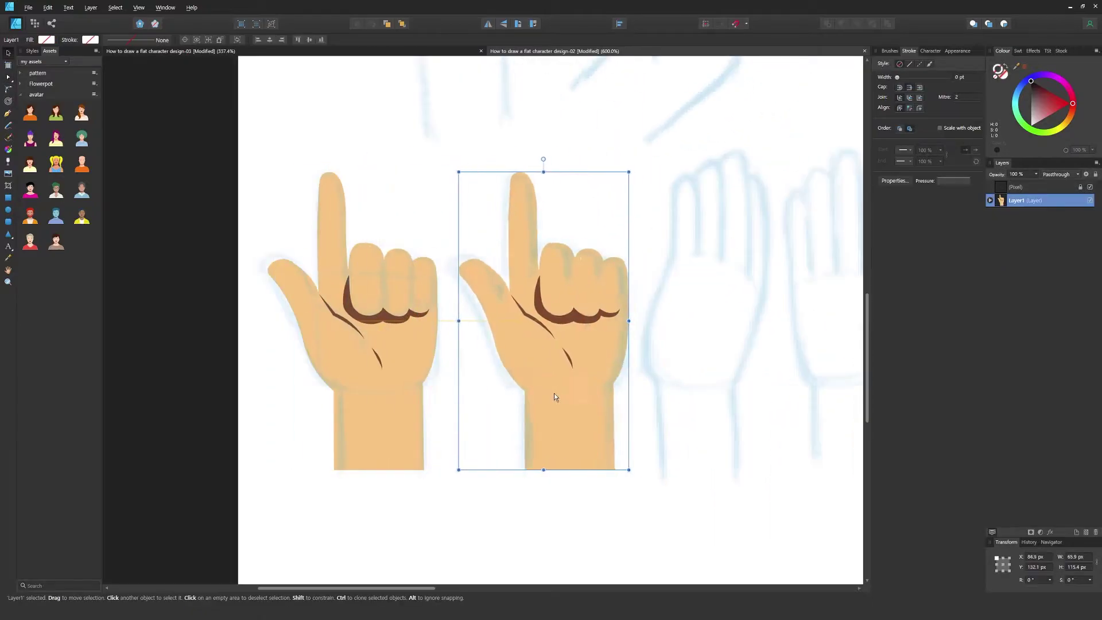
drag(553, 394, 546, 395)
click(990, 200)
click(1022, 213)
shift+click(1022, 240)
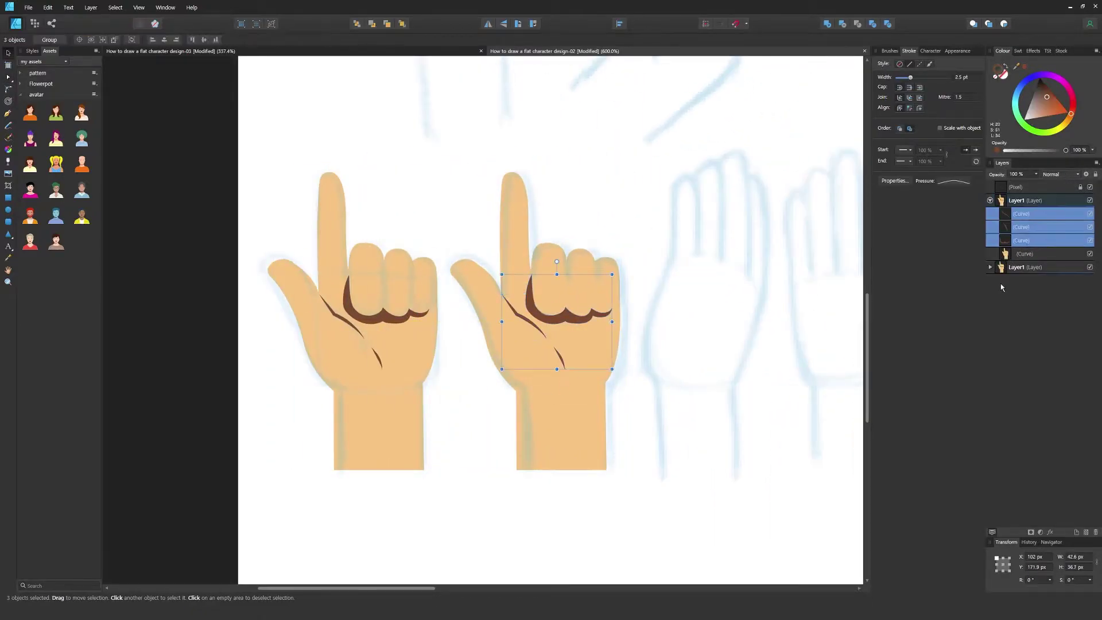
key(Delete)
click(990, 200)
Trace the open hand with the Pen tool from the finger base down around the forearm and up the opposite side
key(p)
scroll(677, 284, up, 1)
drag(677, 284, 521, 292)
drag(488, 353, 489, 377)
click(500, 407)
click(505, 509)
click(594, 509)
click(594, 409)
click(623, 303)
click(623, 181)
click(607, 168)
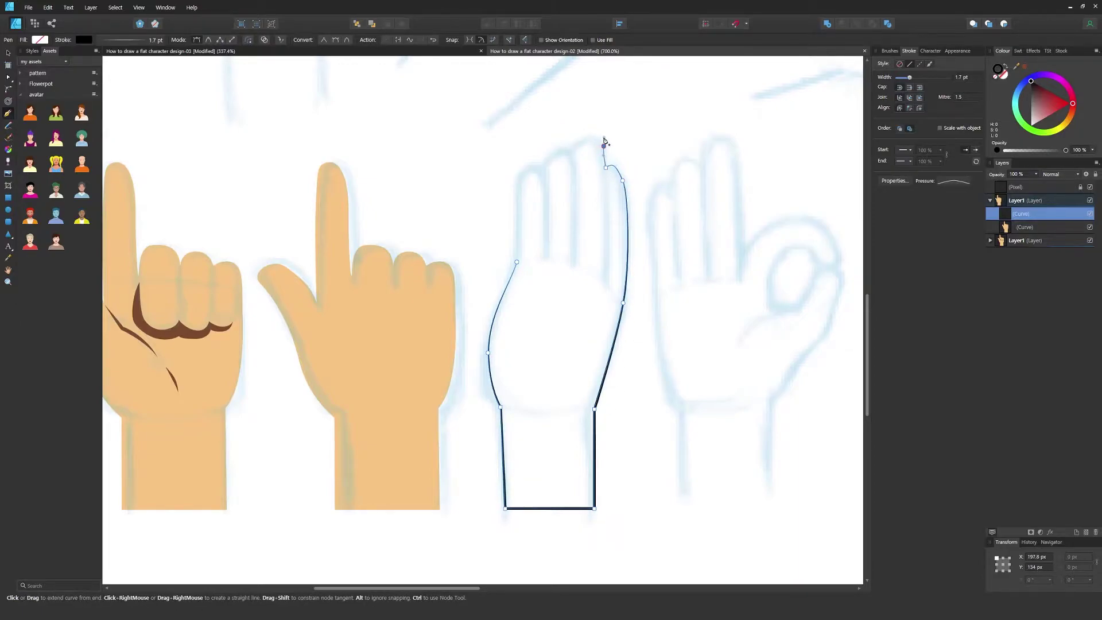
scroll(605, 144, up, 2)
drag(562, 147, 548, 168)
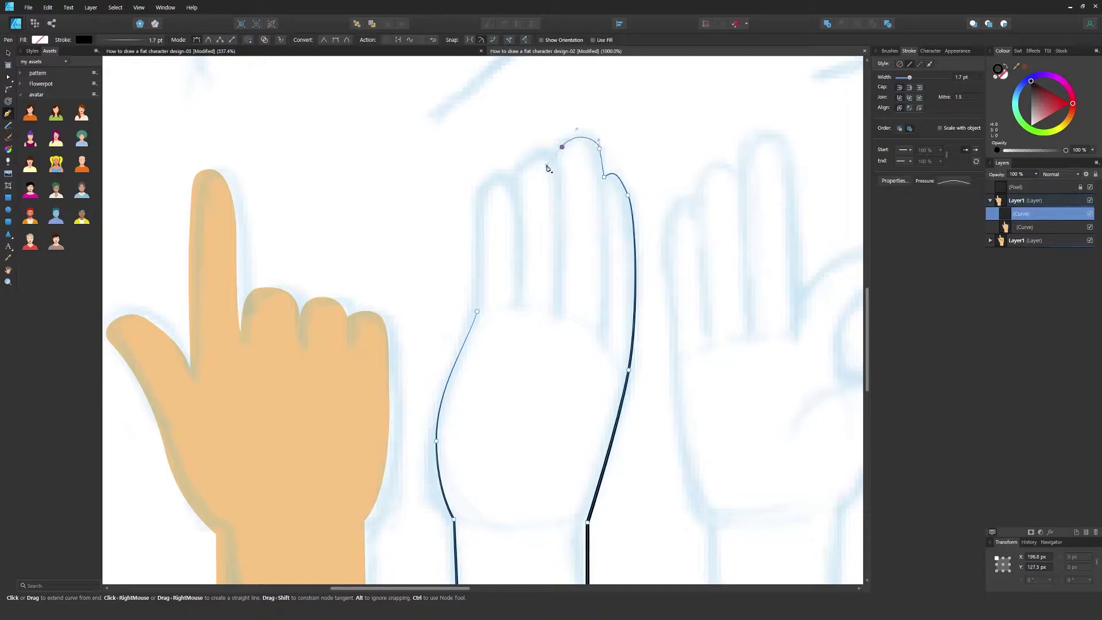
alt+click(562, 154)
click(519, 179)
drag(488, 182, 482, 199)
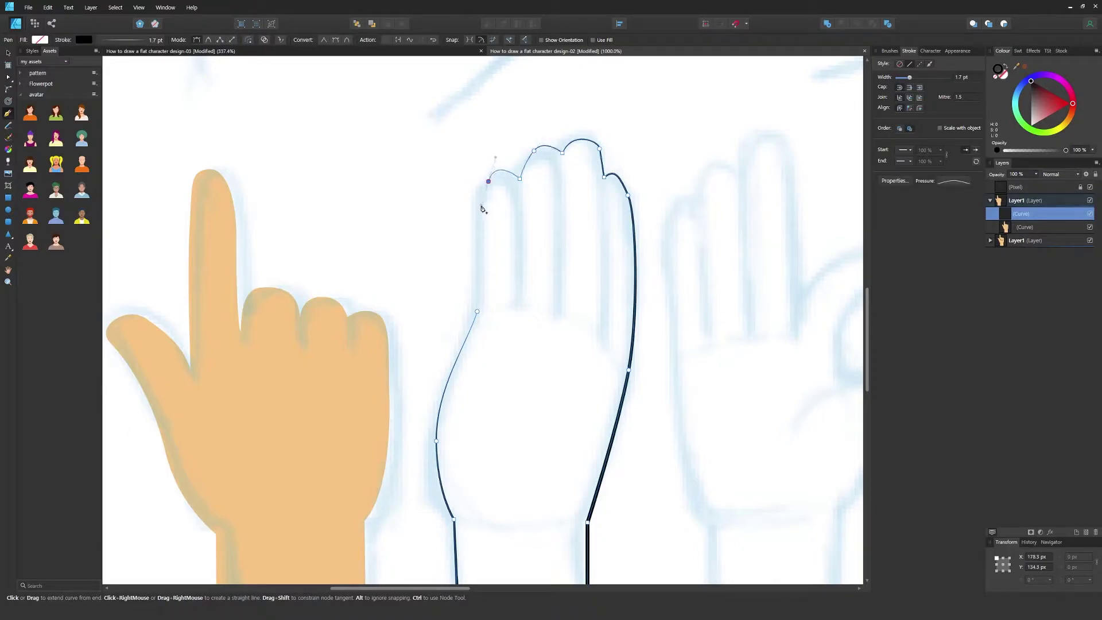
key(ctrl+z)
key(ctrl+z)
key(ctrl+z)
key(ctrl+z)
key(ctrl+z)
key(ctrl+z)
Trace the open hand's four fingertips and close the outline down the side of the outer finger
drag(603, 178, 588, 184)
click(597, 147)
drag(569, 140, 558, 154)
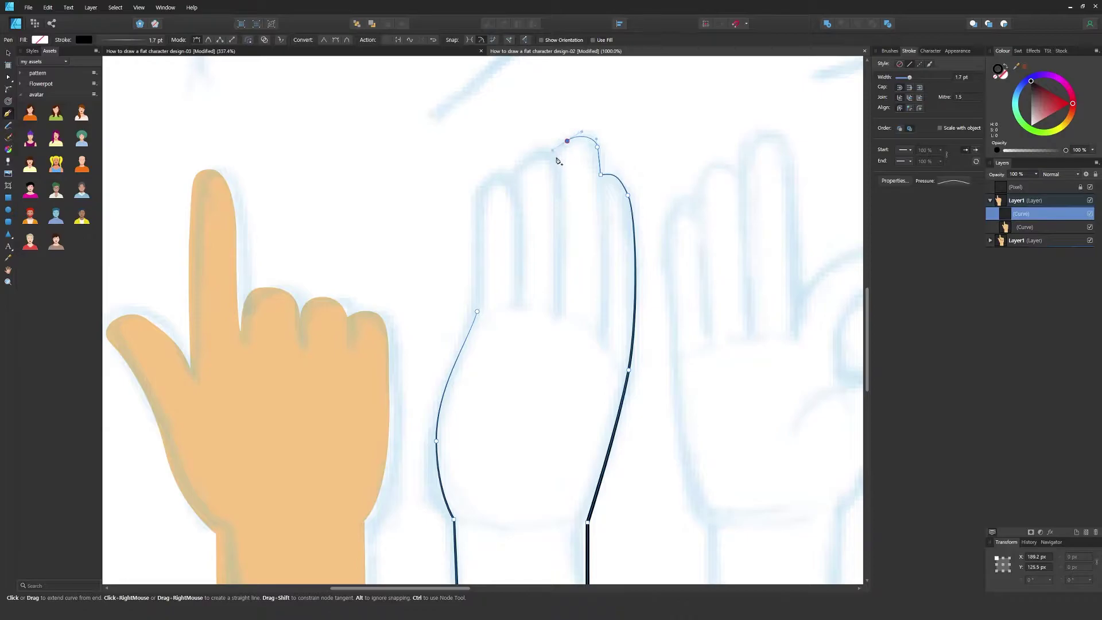
key(ctrl+z)
mouse_move(558, 162)
mouse_down()
mouse_move(540, 153)
mouse_move(497, 181)
mouse_move(482, 231)
mouse_up()
drag(477, 312, 468, 344)
Fill the open hand with the skin tone sampled from the neighbouring hand and remove its stroke
drag(562, 294, 576, 127)
key(shift+x)
key(i)
click(373, 281)
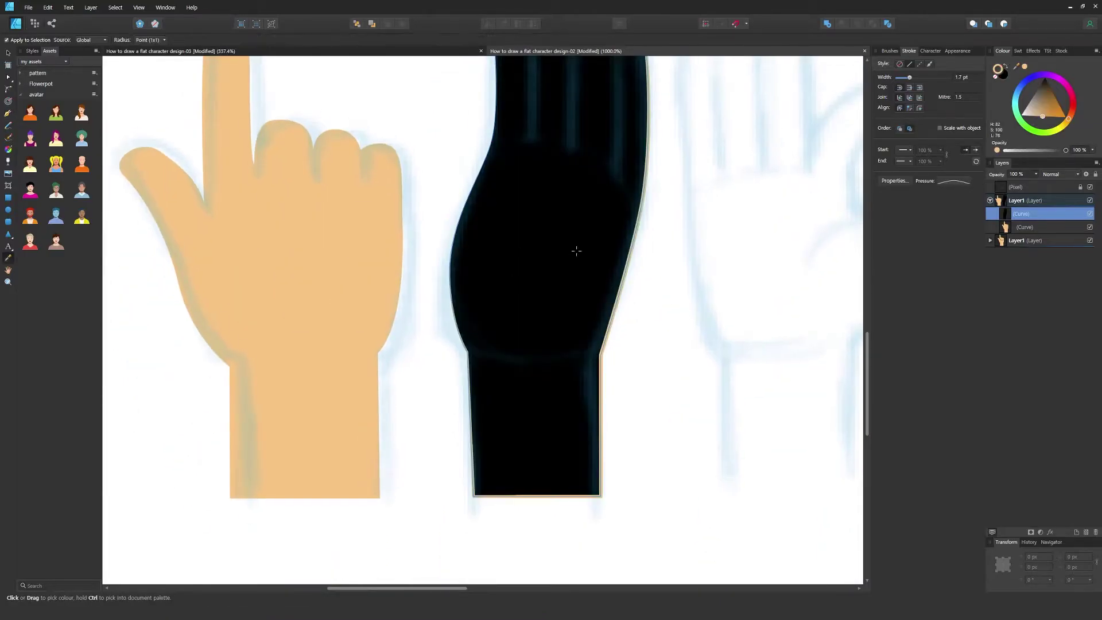
key(shift+x)
key(slash)
key(x)
drag(612, 207, 645, 352)
Move the open hand's curve out of Layer1 to above it, and draw a straight vertical line between the first two fingers
key(p)
drag(1025, 214, 1025, 194)
click(990, 214)
drag(575, 196, 606, 145)
click(599, 117)
click(599, 229)
Colour the finger line with the brown sampled from the first hand's shadow and bow it slightly
click(998, 80)
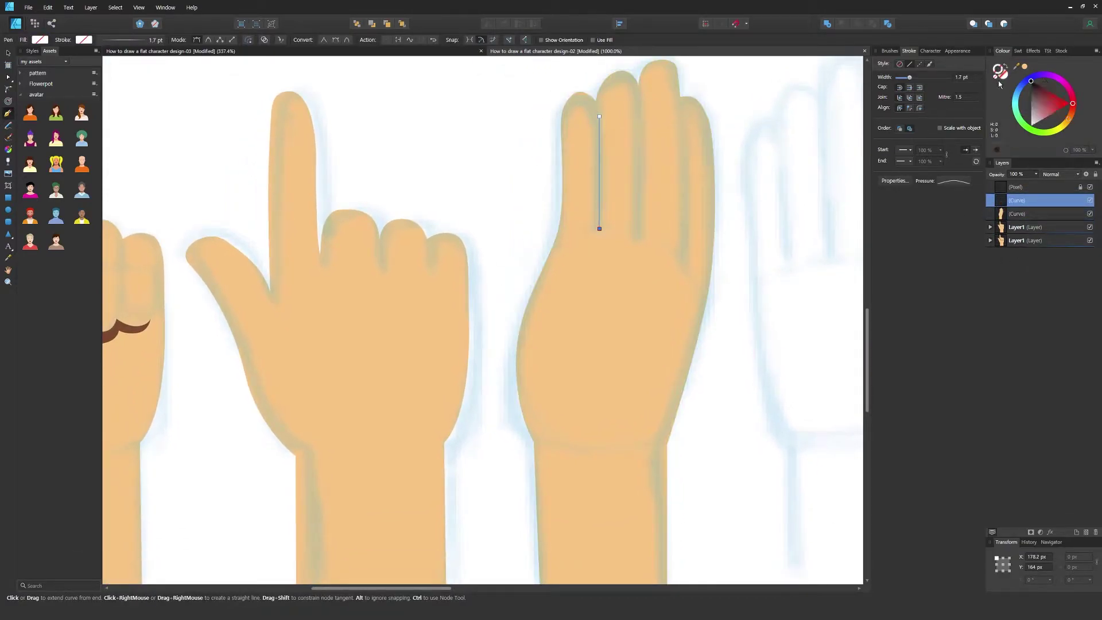
key(i)
click(137, 330)
key(a)
drag(599, 175, 602, 175)
drag(599, 229, 598, 231)
drag(599, 116, 598, 116)
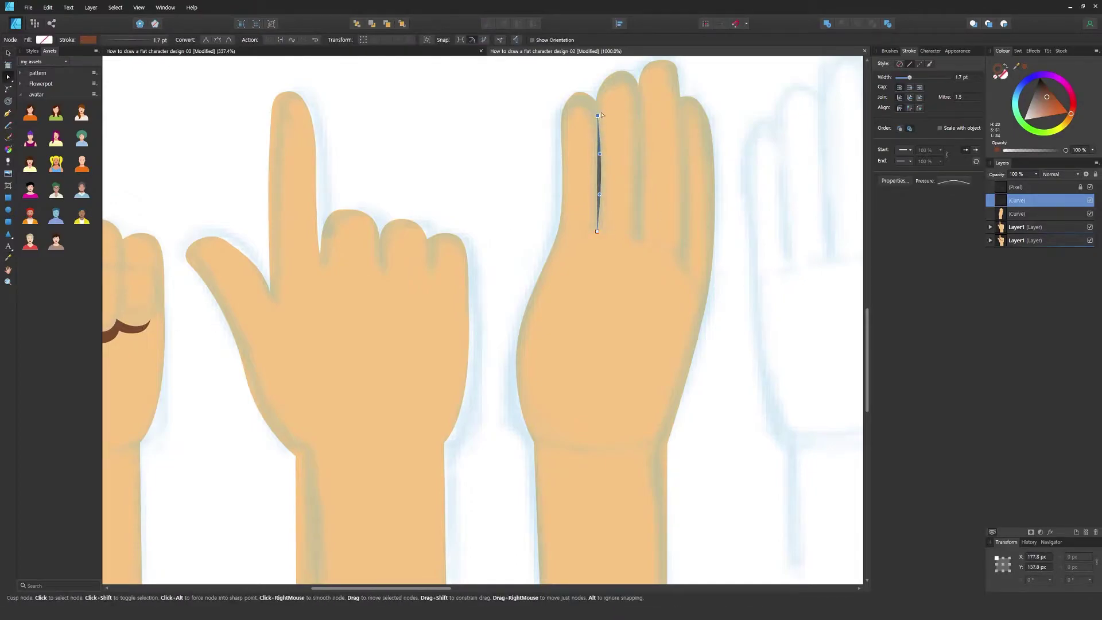
Duplicate the finger line into the other two gaps of the open hand and stretch each copy to fit its gap
key(v)
drag(600, 175, 640, 156)
key(a)
drag(639, 211, 637, 240)
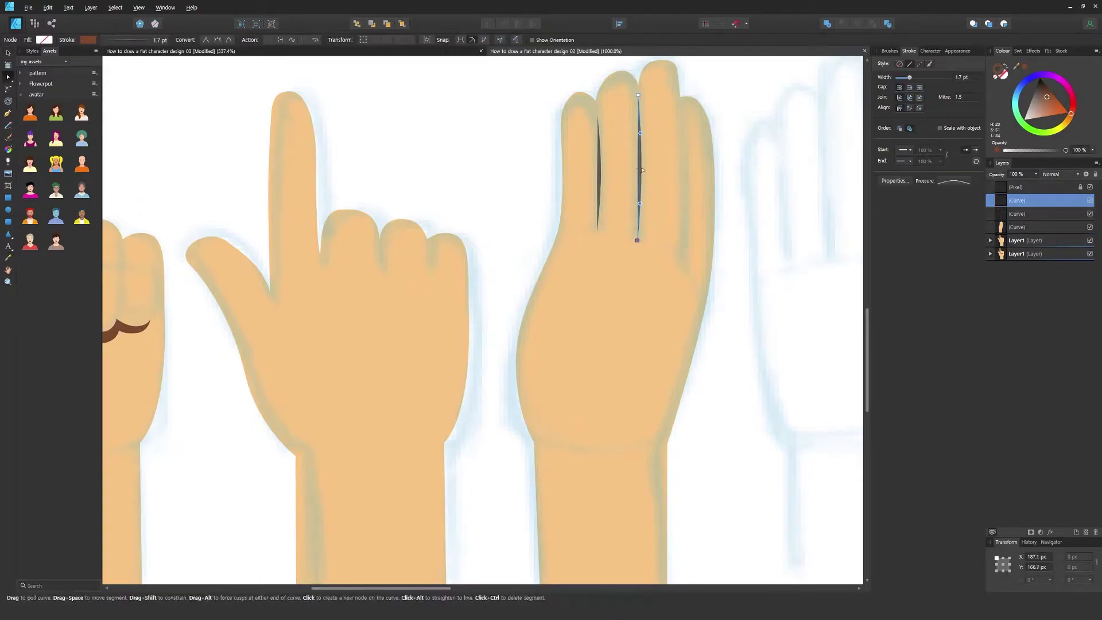
drag(640, 181, 685, 198)
key(v)
key(a)
drag(683, 250, 682, 258)
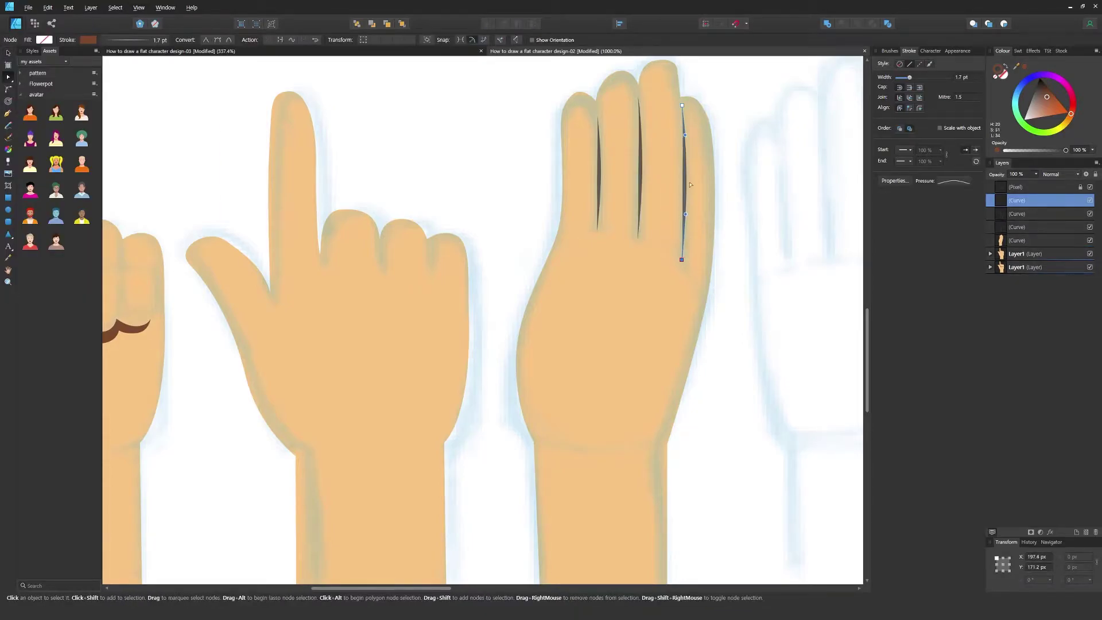
Set the stroke width of all three finger lines to 4.7 pt and check the hands with the sketch temporarily hidden
key(v)
key(space)
shift+click(641, 189)
shift+click(599, 177)
drag(910, 77, 913, 78)
click(953, 181)
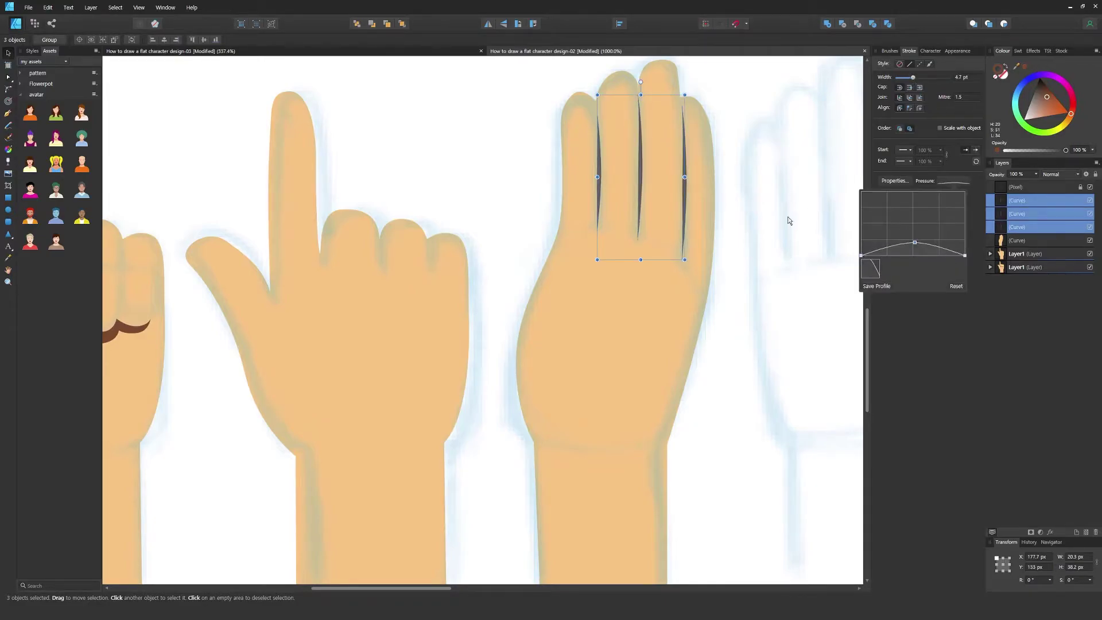
scroll(570, 344, down, 3)
click(1090, 187)
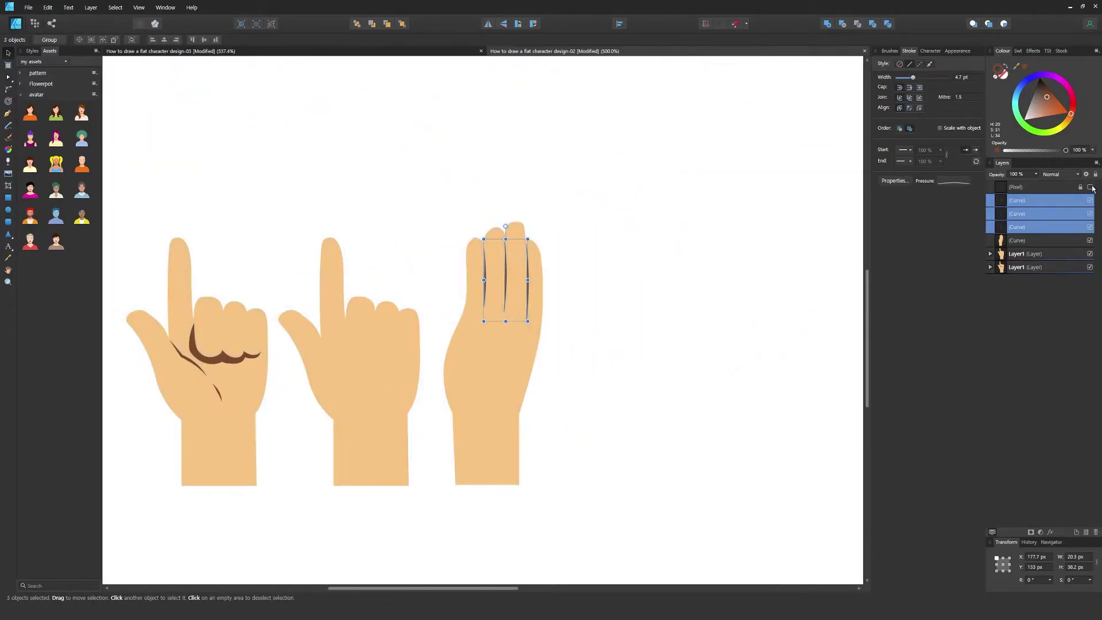
click(1089, 187)
drag(647, 322, 696, 216)
Group the open hand with its finger lines, and lock the group together with the two pointing-hand layers
scroll(696, 216, up, 3)
shift+click(1030, 240)
key(ctrl+g)
shift+click(1073, 224)
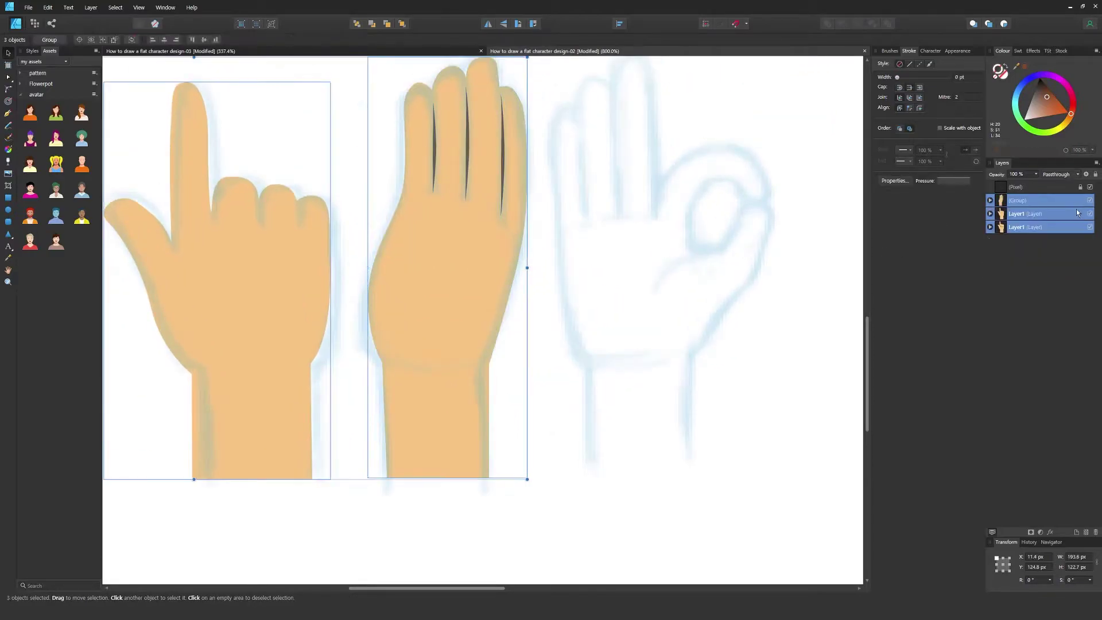
Trace the OK-sign hand with the Pen tool from the little fingertip down the outer palm and around the forearm
scroll(629, 295, up, 3)
key(p)
click(662, 269)
click(574, 205)
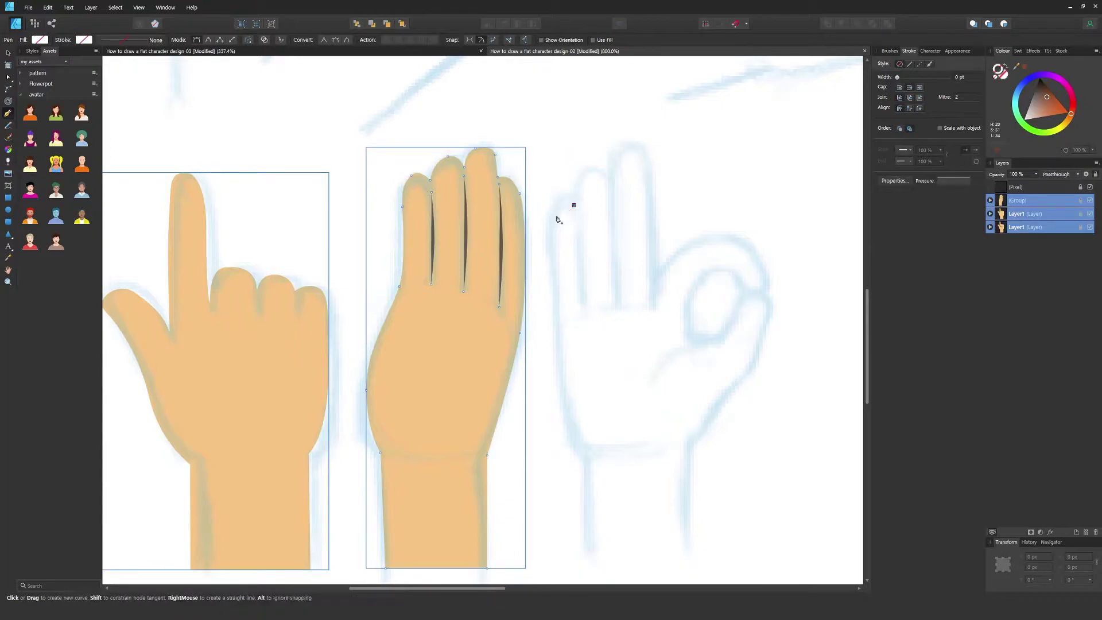
drag(554, 251, 551, 248)
click(588, 447)
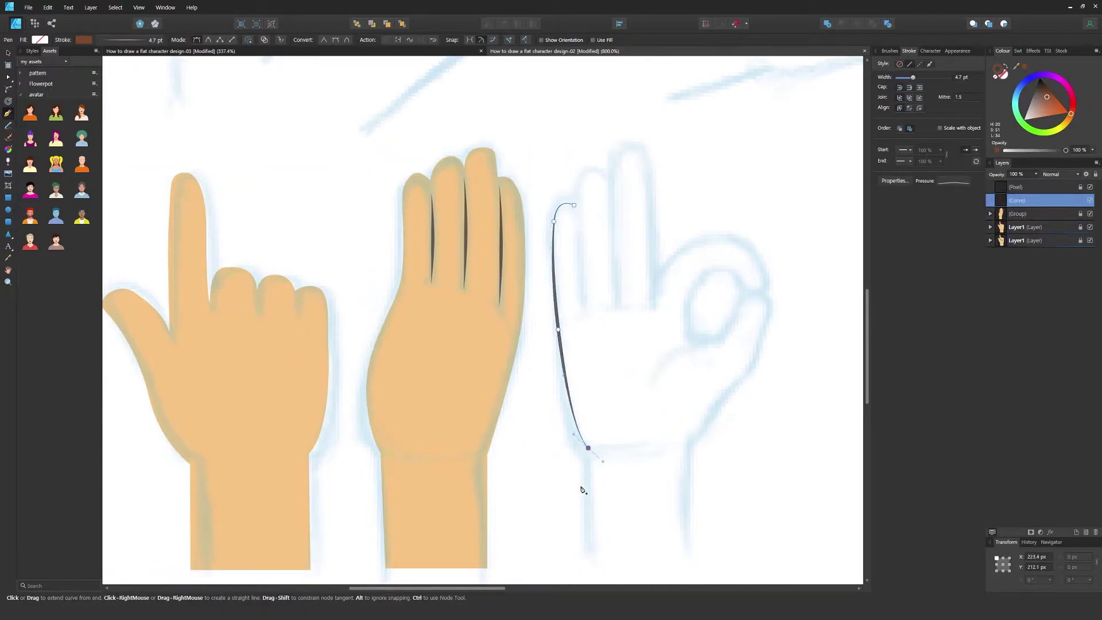
click(590, 557)
click(690, 557)
click(693, 441)
Continue the OK-sign outline up the thumb, around the circular gap and back over the bent index finger
scroll(746, 382, down, 3)
click(716, 427)
click(750, 370)
click(771, 306)
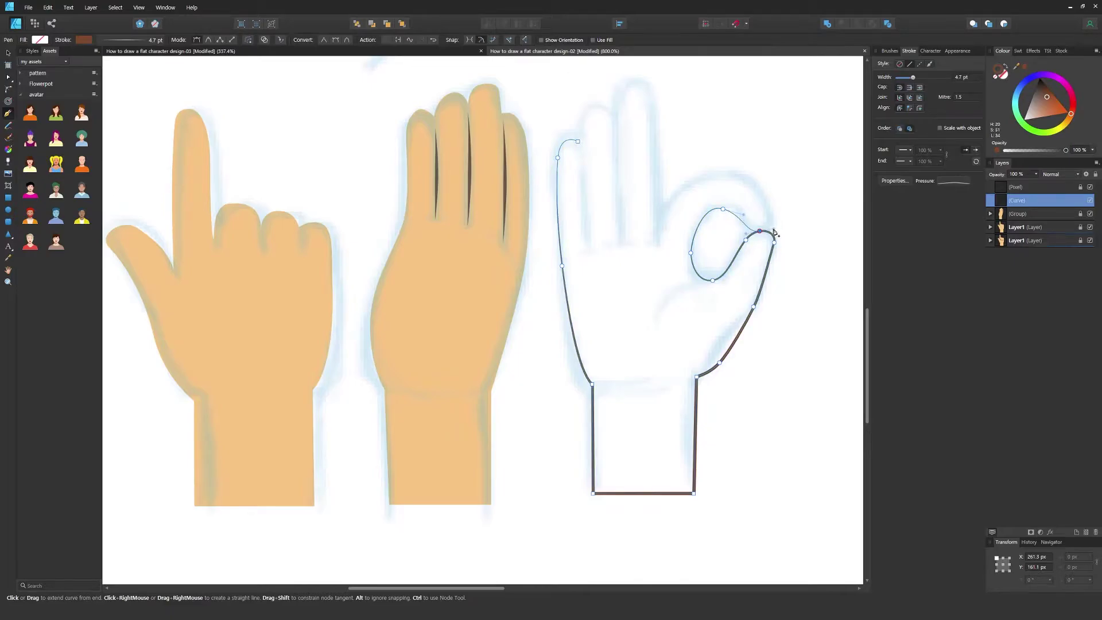
click(717, 176)
click(666, 214)
Trace the tops of the OK-sign hand's three raised fingers and close the outline at the little finger
scroll(660, 193, up, 5)
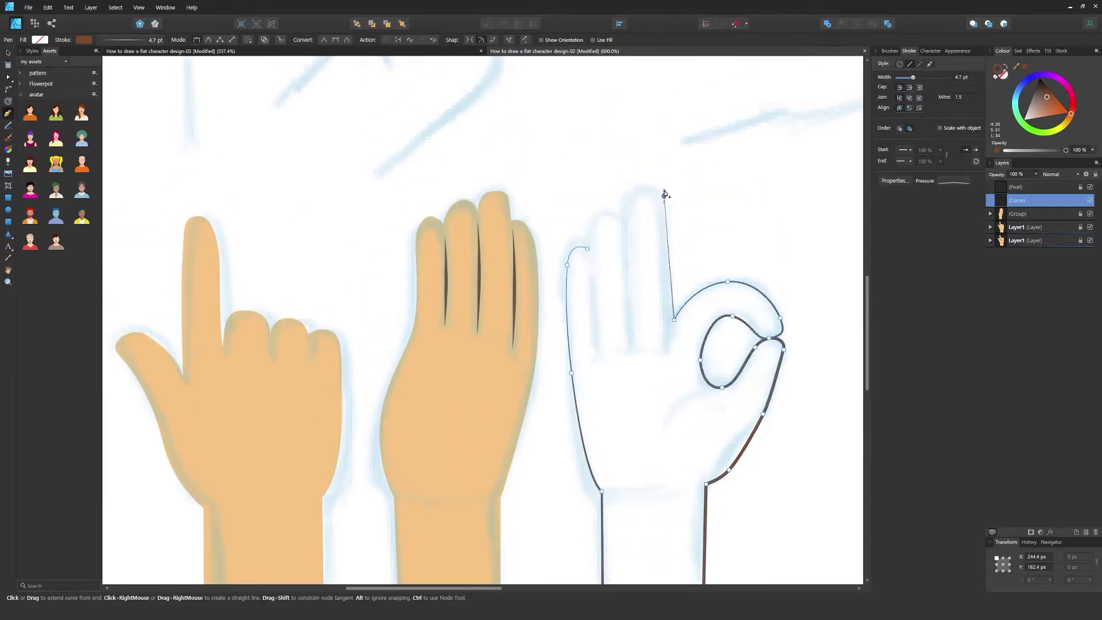
click(674, 197)
mouse_move(649, 182)
mouse_down()
mouse_move(635, 197)
mouse_move(642, 182)
mouse_up()
key(ctrl+z)
click(636, 196)
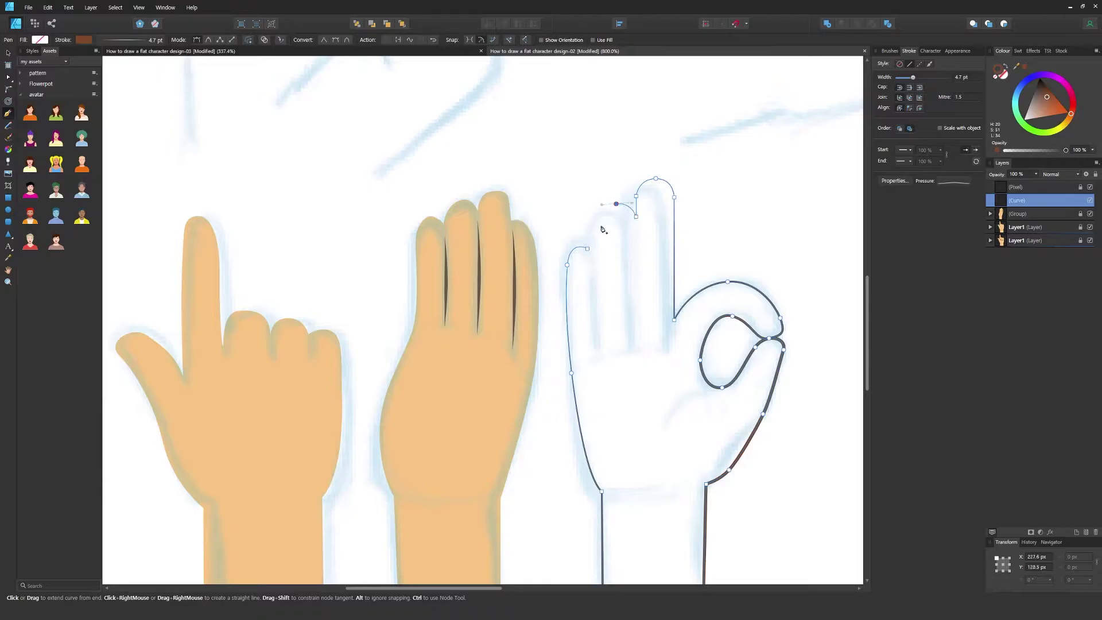
click(600, 248)
click(587, 249)
Adjust the little fingertip's nodes on the OK-sign outline to round the tip and smooth its joint
key(a)
drag(587, 249, 567, 263)
click(601, 249)
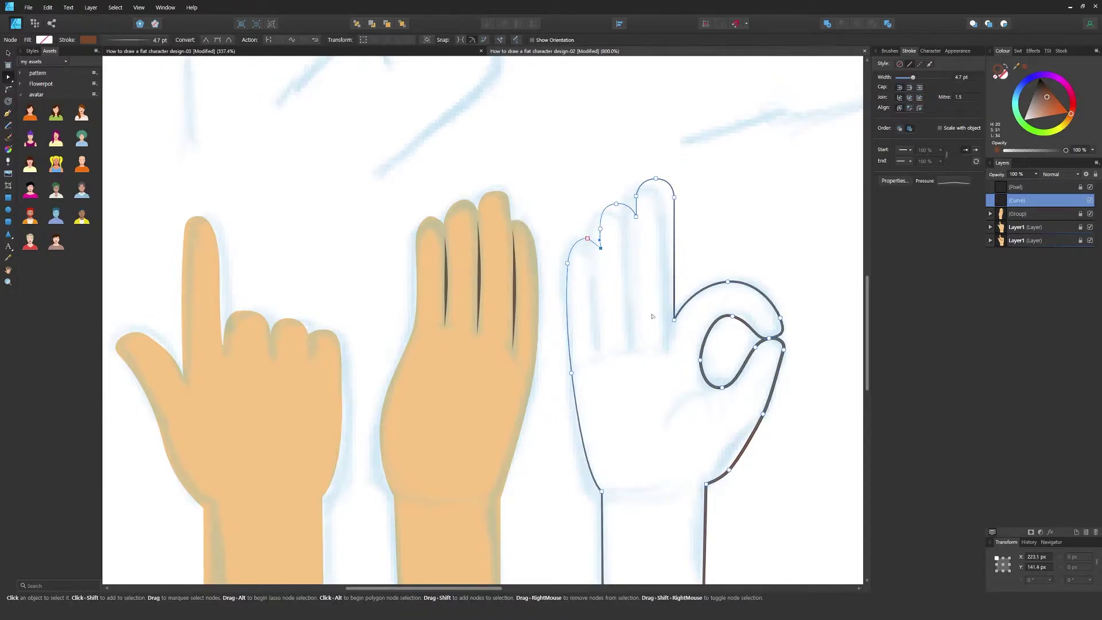
Give the OK-sign hand a solid fill sampled from the neighbouring hand's skin tone, with no outline
click(1005, 67)
click(1002, 76)
key(i)
click(502, 377)
key(v)
Adjust the little finger's tip and outer-edge nodes on the filled OK-sign hand to follow the sketch
drag(685, 387, 652, 234)
scroll(482, 355, down, 10)
scroll(473, 376, up, 2)
drag(481, 347, 593, 358)
key(a)
scroll(516, 190, up, 3)
click(514, 223)
drag(514, 223, 535, 232)
drag(473, 269, 479, 269)
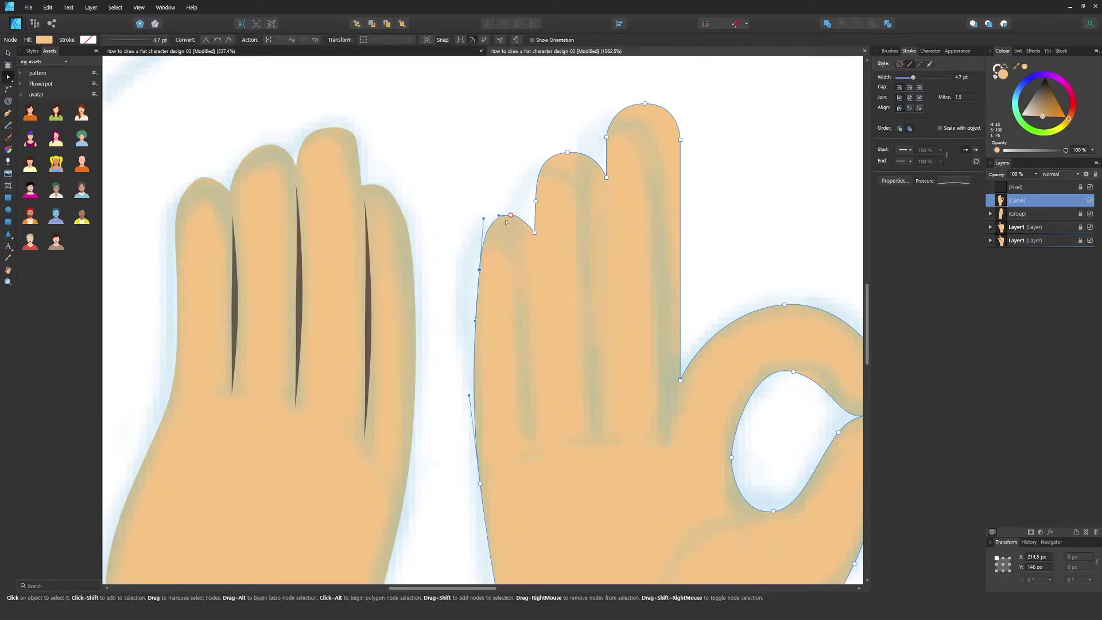
Reshape the OK-sign hand's outer palm edge between the little finger and the wrist with its curve handles
drag(501, 522, 487, 381)
drag(467, 344, 465, 329)
scroll(466, 330, down, 3)
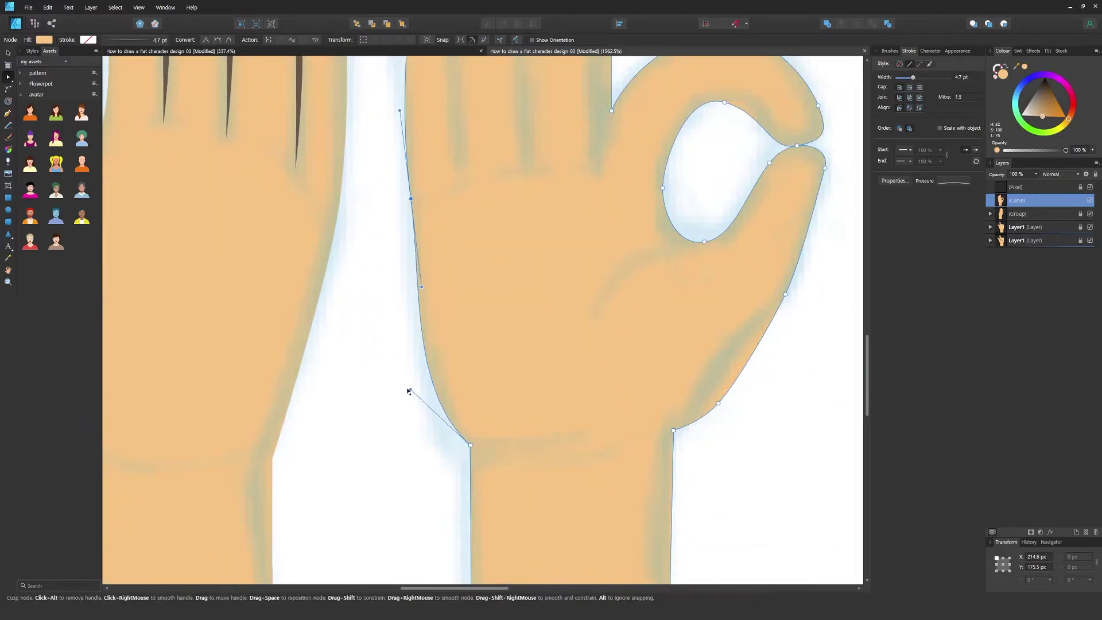
drag(421, 287, 414, 287)
drag(410, 199, 403, 196)
Draw a tapered line between the OK-sign hand's two tallest fingers using the brown sampled from the neighbouring hand's lines
drag(547, 250, 512, 406)
scroll(512, 406, down, 2)
key(p)
click(511, 353)
click(995, 70)
click(1044, 108)
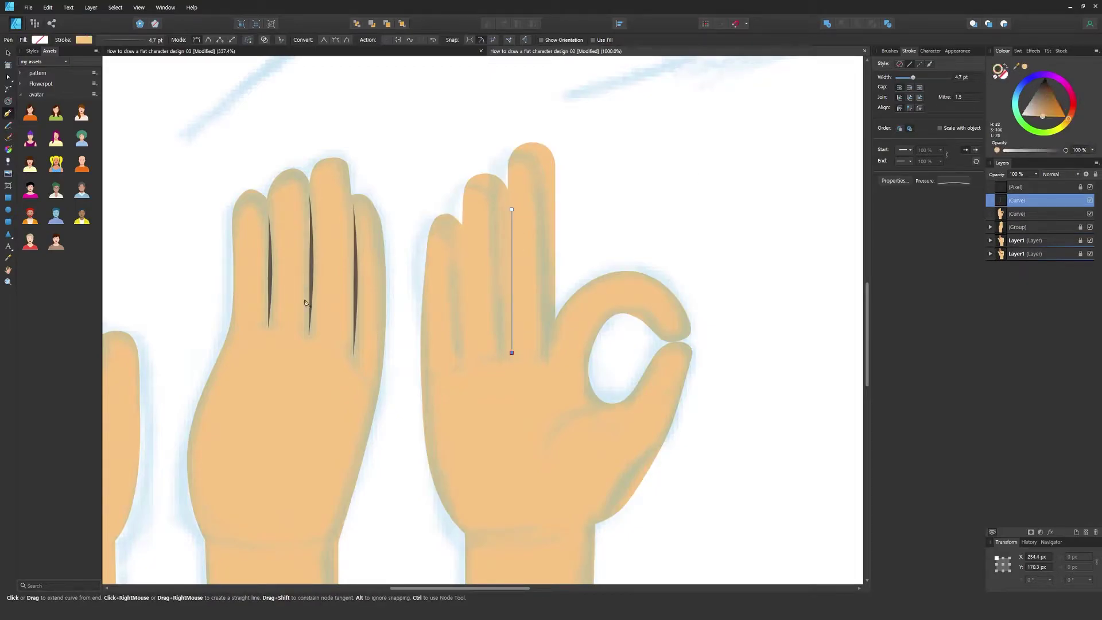
key(i)
click(312, 276)
key(v)
key(a)
drag(511, 352, 516, 354)
Copy the brown finger line into the gap beside the little finger and adjust its lower end
key(v)
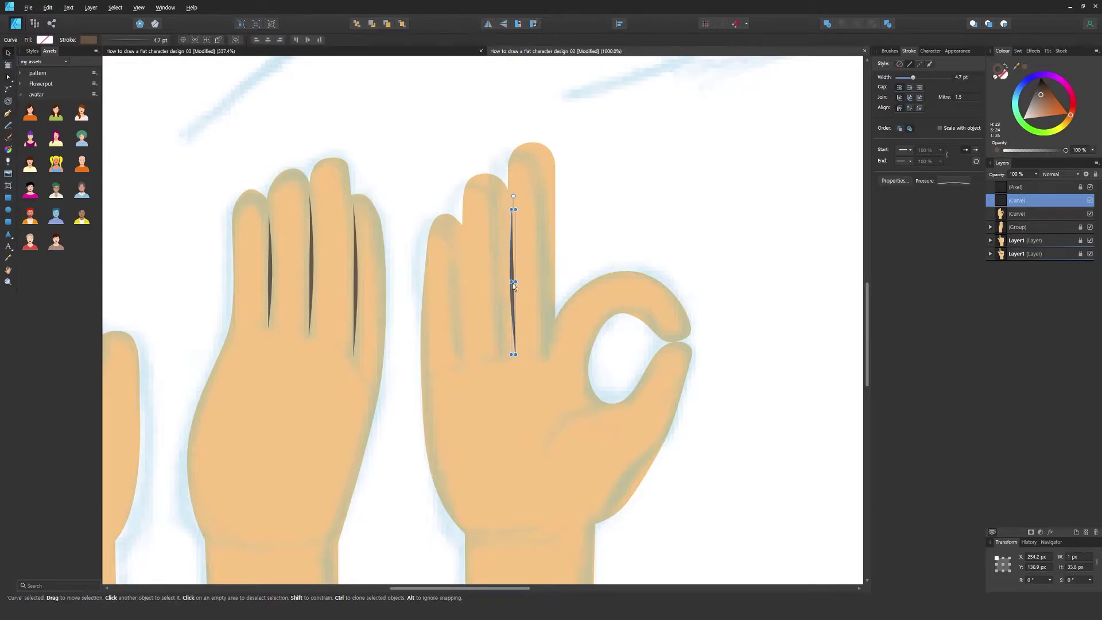
key(a)
drag(466, 377, 469, 358)
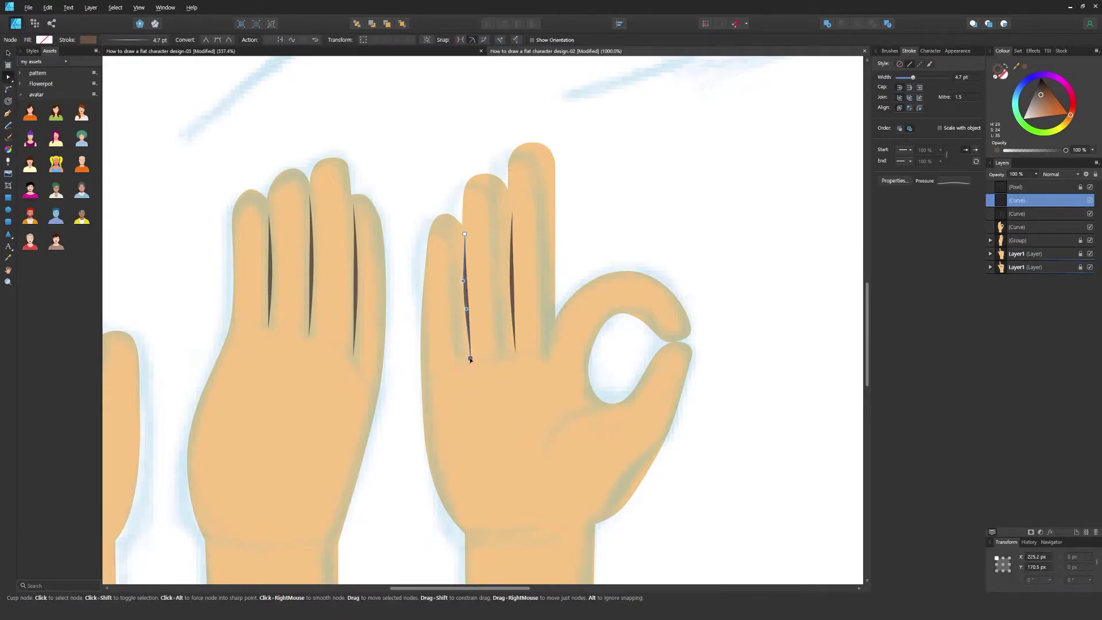
Draw a curved brown crease at the base of the OK-sign hand's thumb
drag(548, 384, 536, 263)
key(p)
click(578, 288)
key(ctrl+z)
key(a)
click(665, 292)
key(p)
click(586, 288)
drag(503, 413, 505, 411)
Shift and reshape the brown line beside the little finger so it fits the gap between the fingers
drag(460, 188, 523, 279)
key(v)
click(526, 278)
key(a)
drag(524, 206, 517, 203)
drag(519, 264, 517, 268)
drag(530, 331, 526, 330)
drag(516, 203, 520, 219)
Adjust the OK-sign outline's nodes at the little and ring fingertips and the joint between them
click(535, 183)
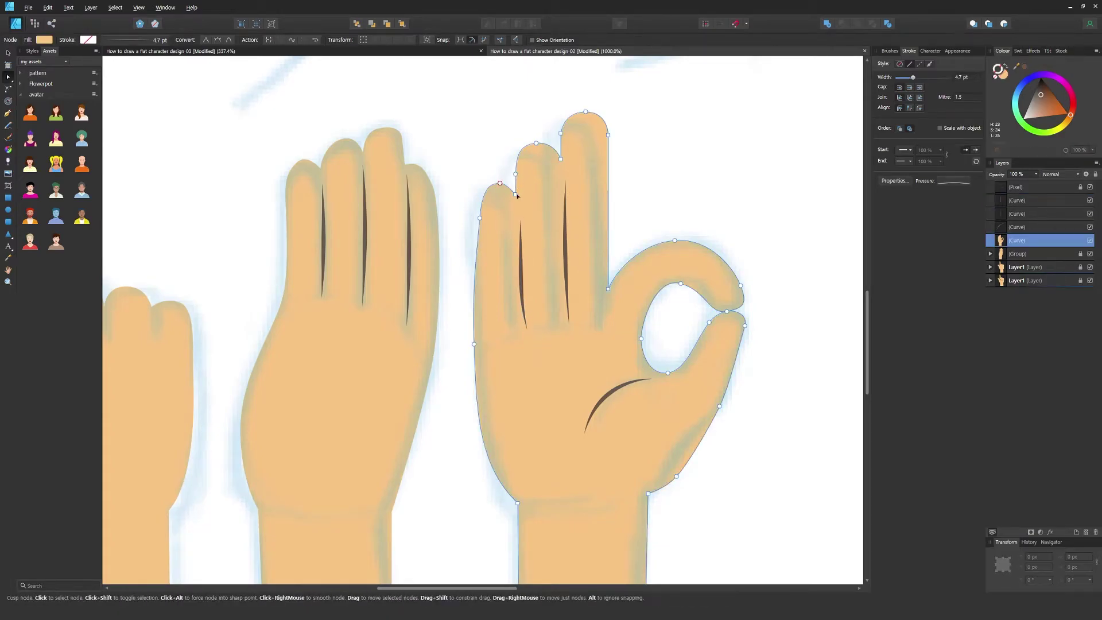
click(537, 143)
drag(538, 141, 541, 141)
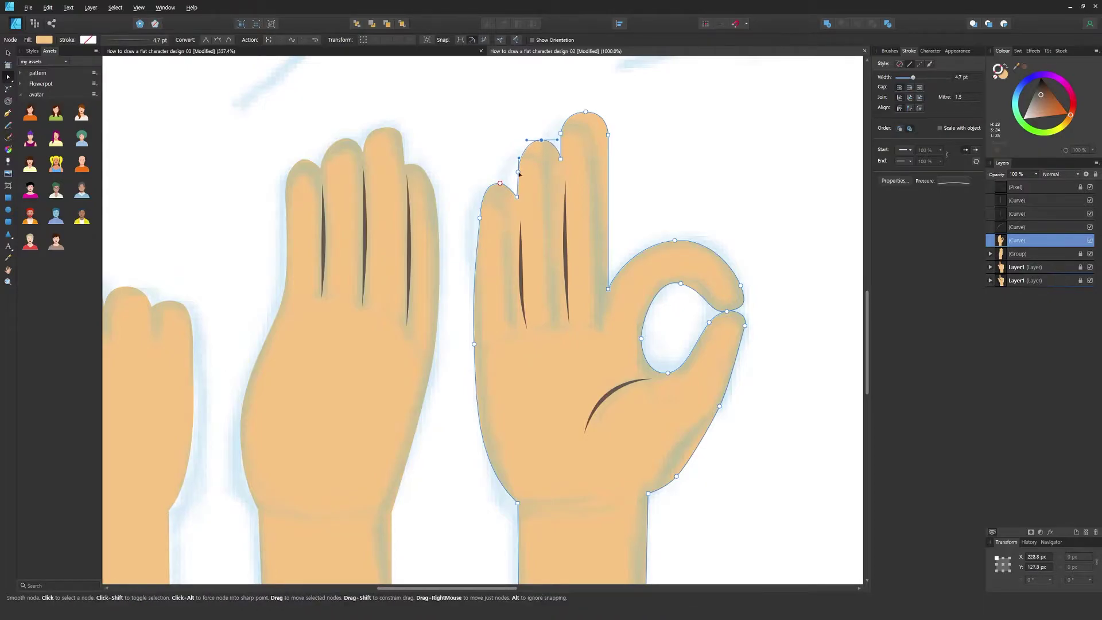
click(499, 183)
drag(507, 184, 514, 184)
Fine-tune the OK-sign hand's nodes around the index-and-thumb loop
drag(641, 265, 605, 191)
click(608, 224)
drag(585, 249, 590, 252)
drag(576, 378, 569, 373)
drag(618, 310, 613, 314)
drag(580, 436, 624, 416)
Set the stroke width of the OK-sign hand's two finger lines and thumb crease to 6 pt
scroll(637, 389, down, 2)
drag(587, 324, 629, 285)
scroll(666, 287, up, 1)
click(625, 290)
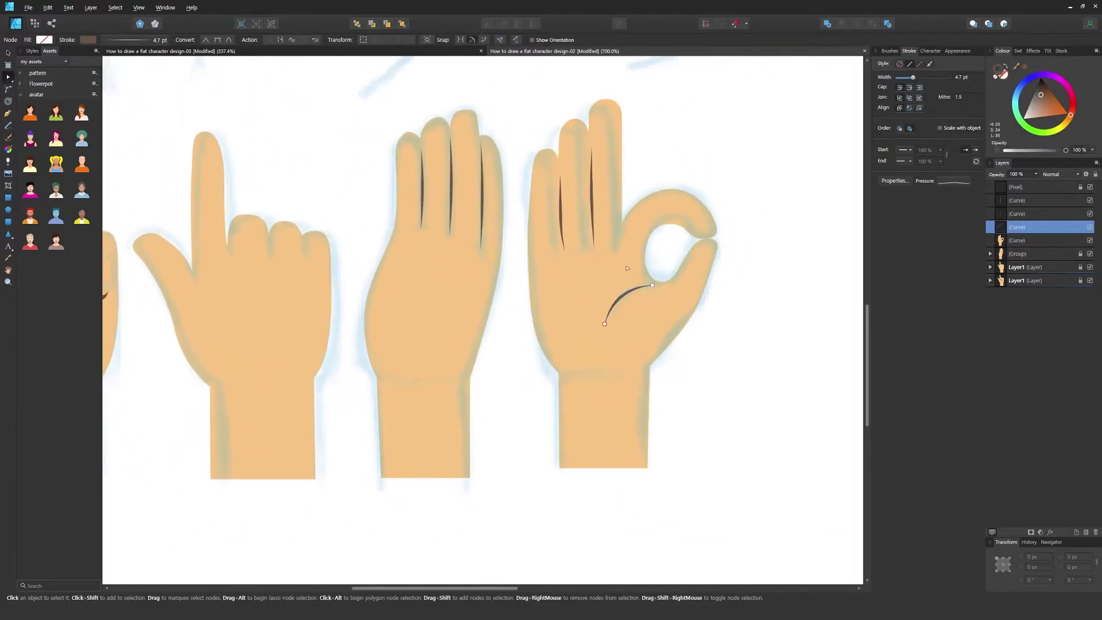
shift+click(562, 213)
shift+click(592, 206)
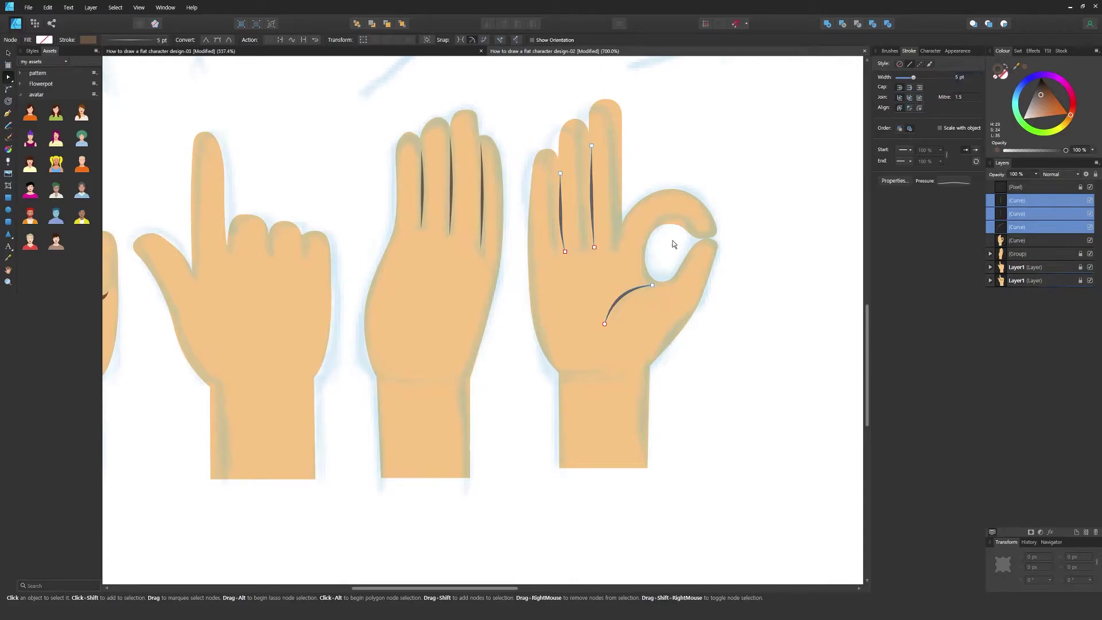
key(v)
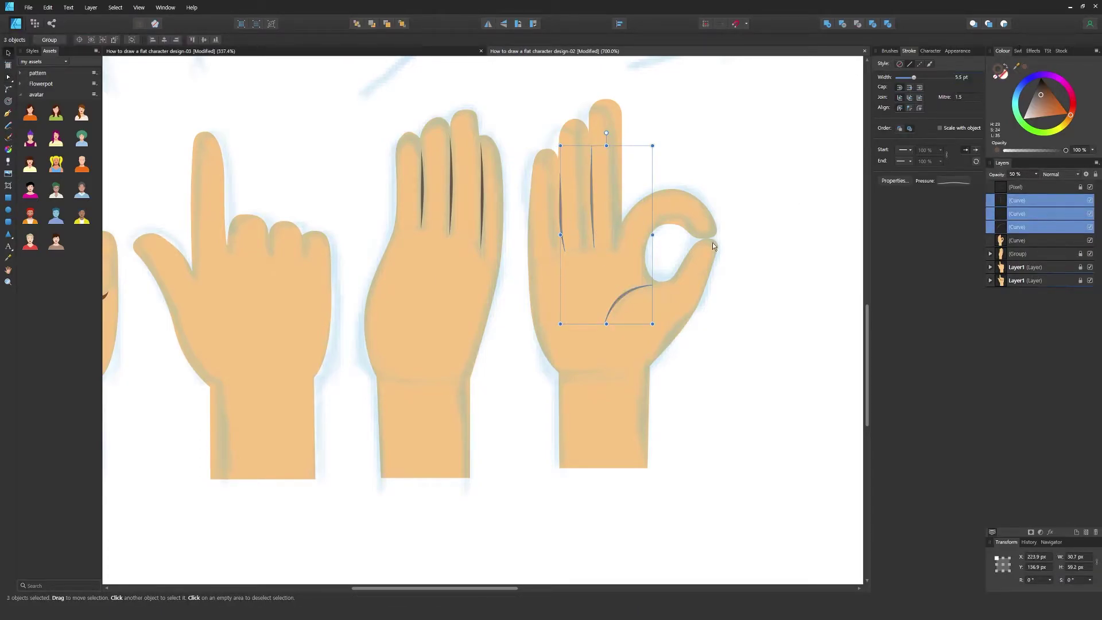
drag(914, 77, 919, 77)
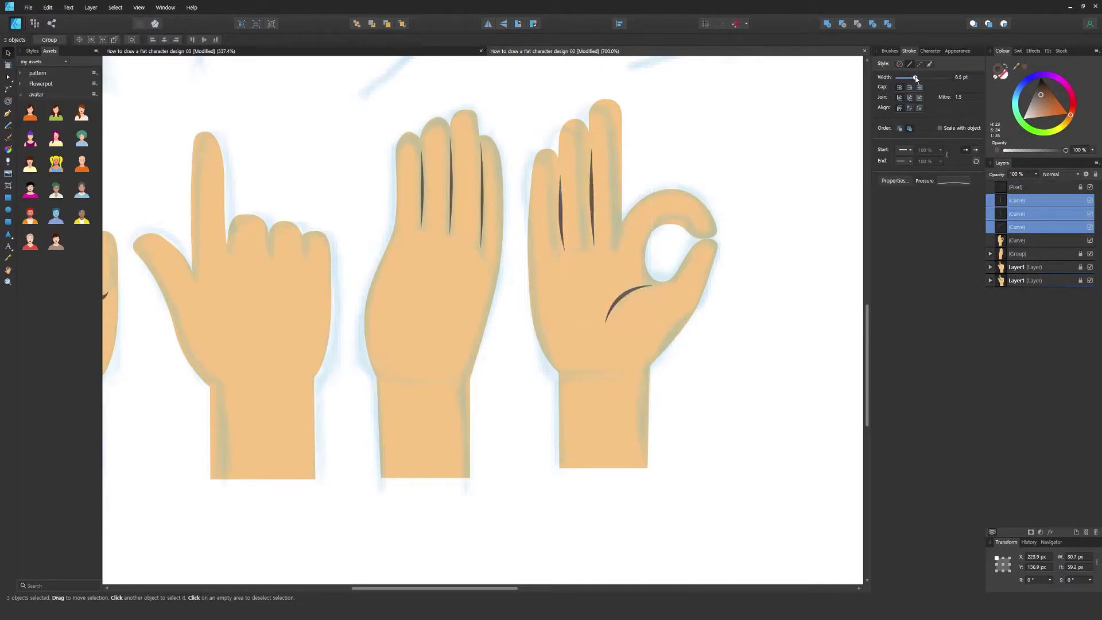
click(482, 202)
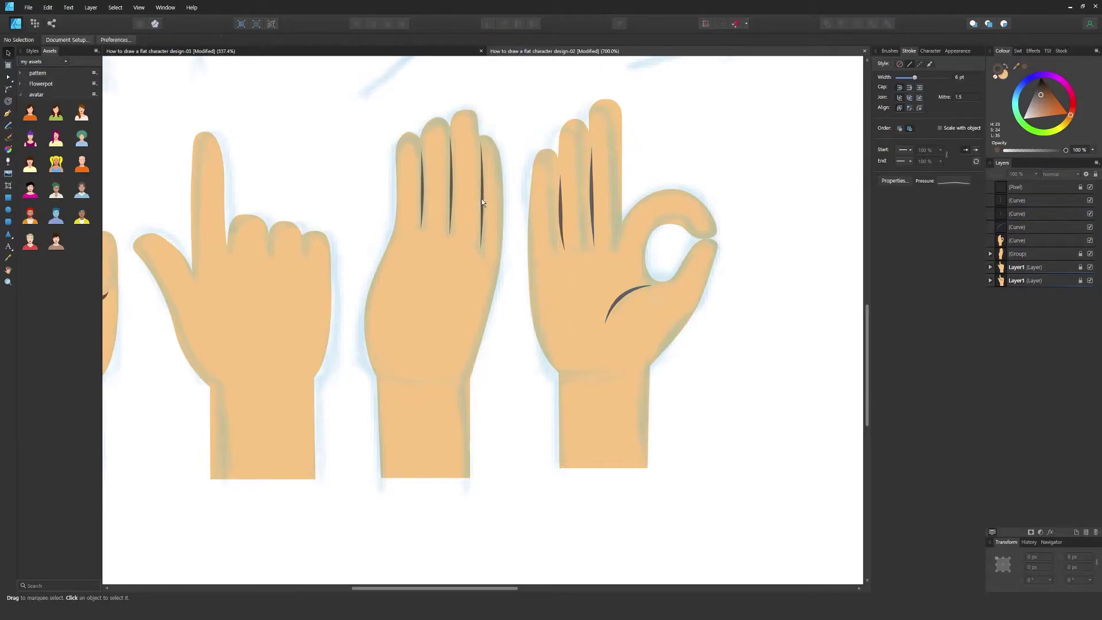
Group the OK-sign hand's outline with its three brown lines
click(1021, 200)
shift+click(1016, 241)
key(ctrl+g)
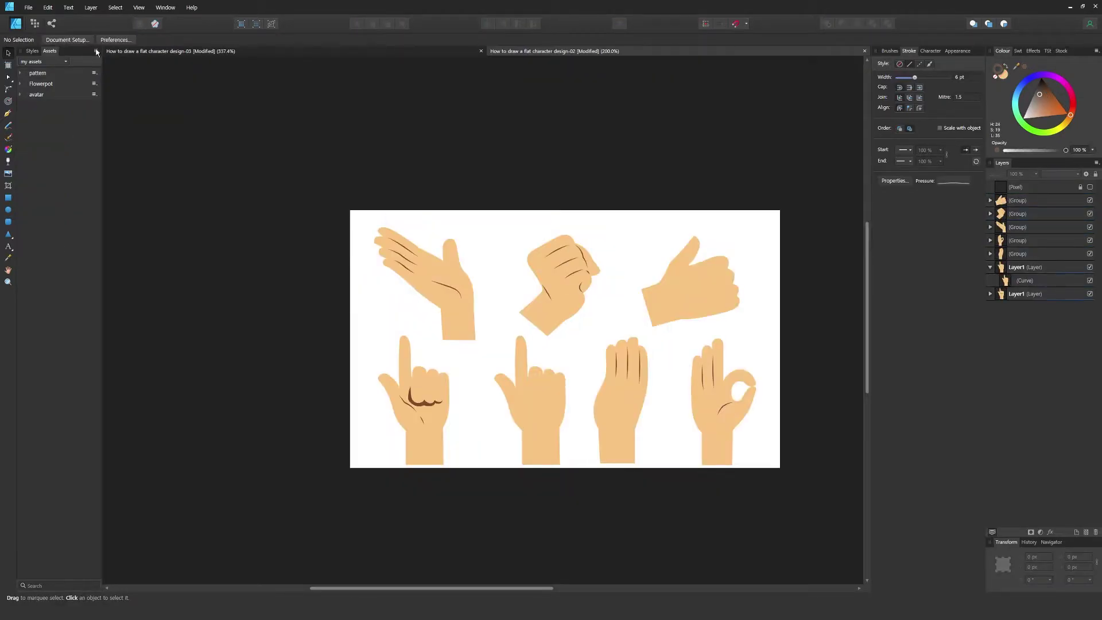
Create a new asset subcategory and rename it Hand
click(96, 50)
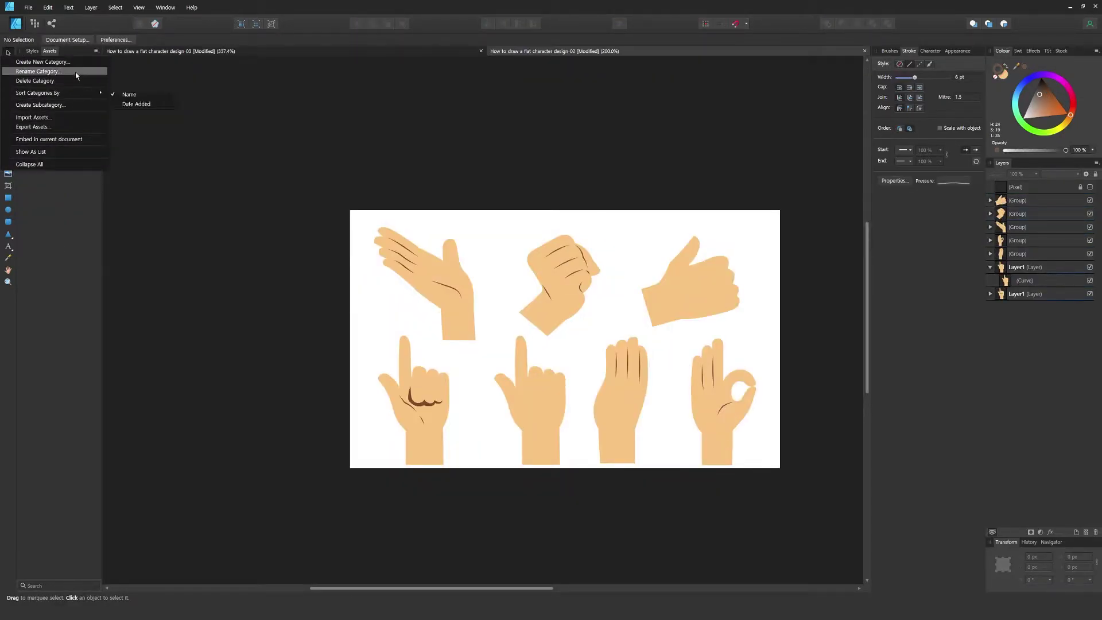
click(84, 156)
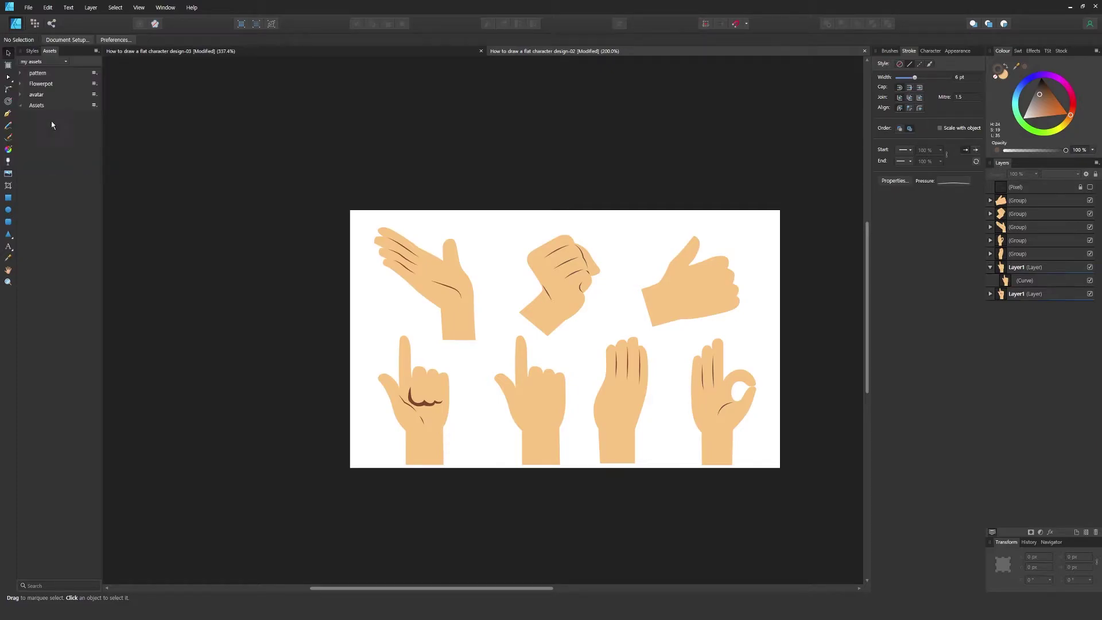
click(95, 105)
click(53, 122)
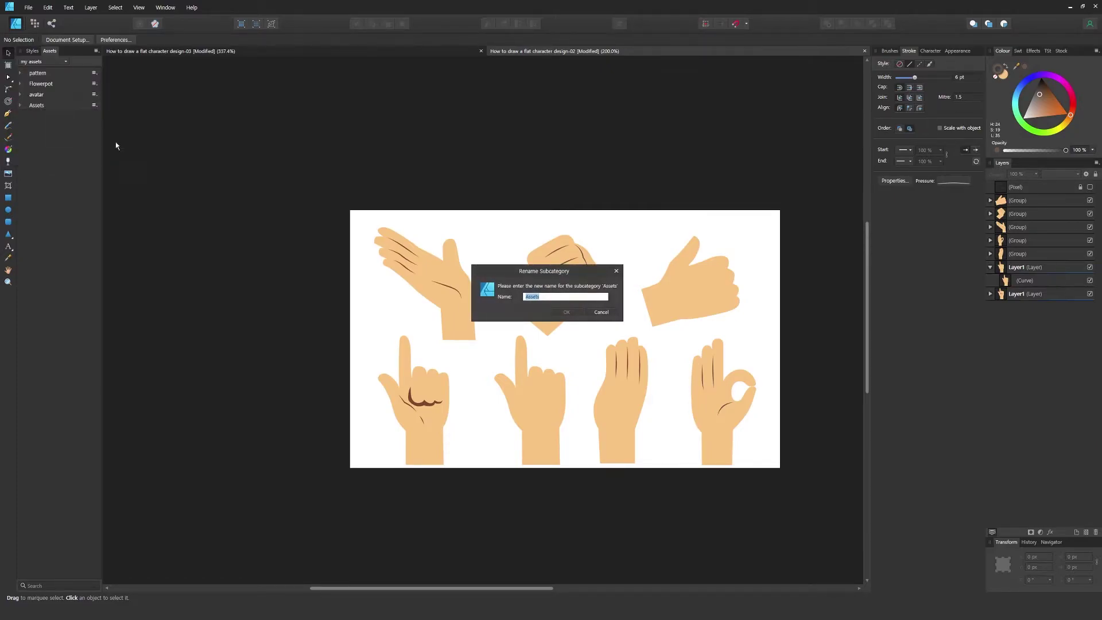
key(Return)
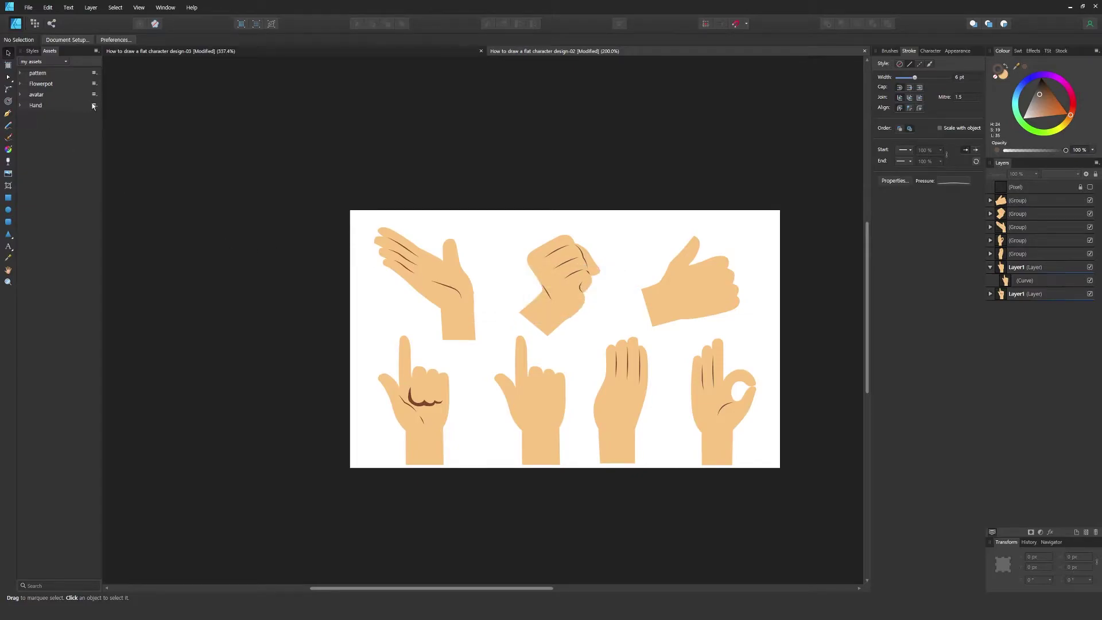
Add all seven finished hands to the Hand asset subcategory and expand it to show them
click(94, 106)
click(990, 268)
click(1027, 281)
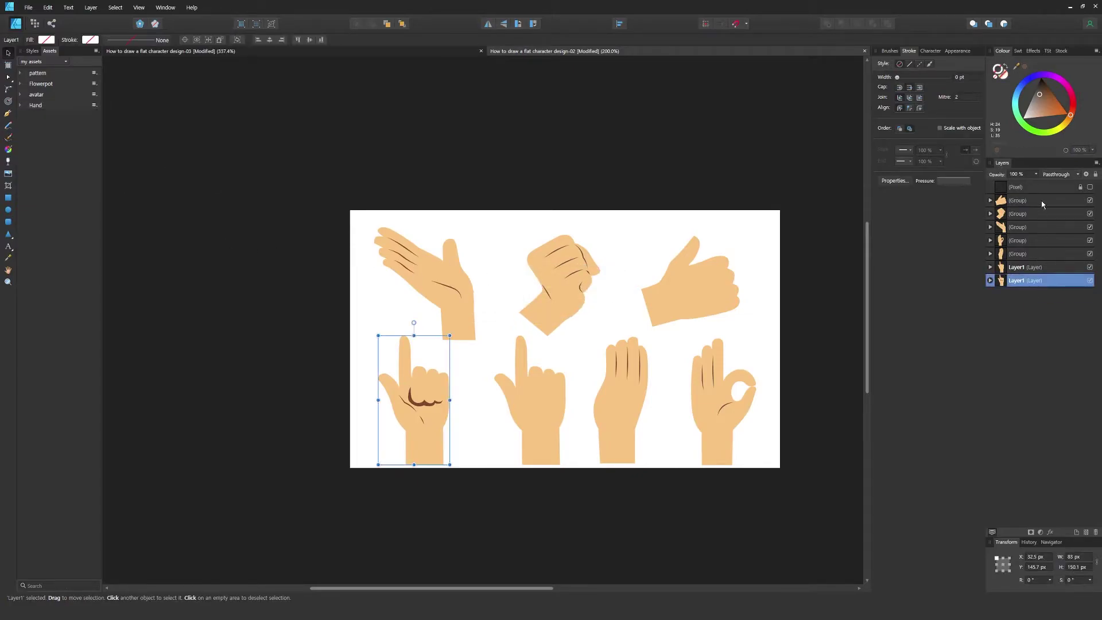
shift+click(1040, 201)
click(94, 105)
click(68, 160)
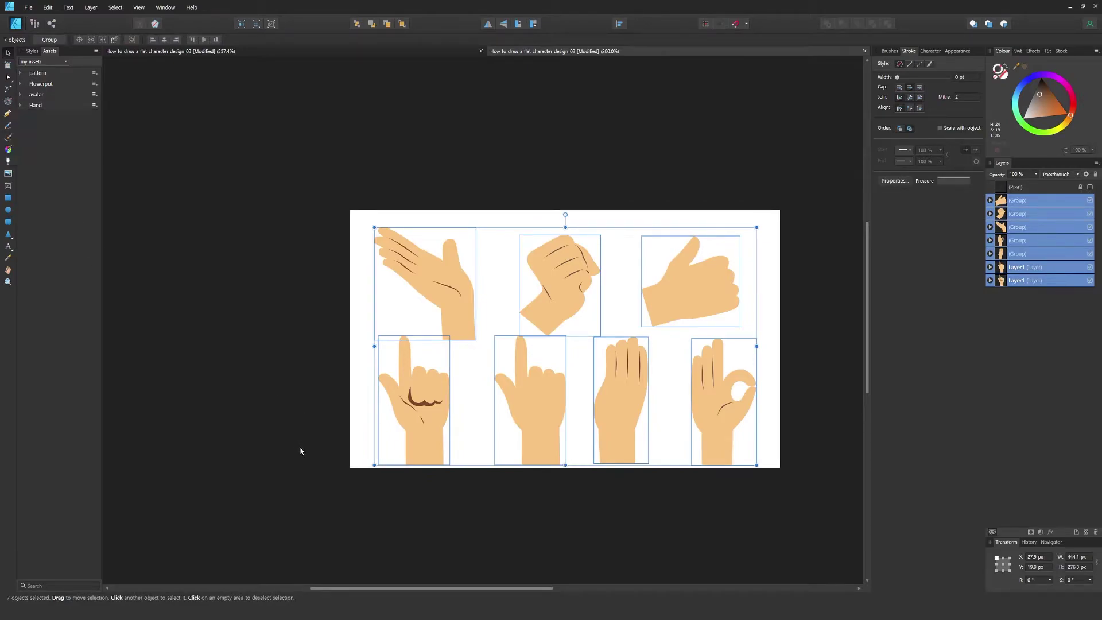
click(19, 105)
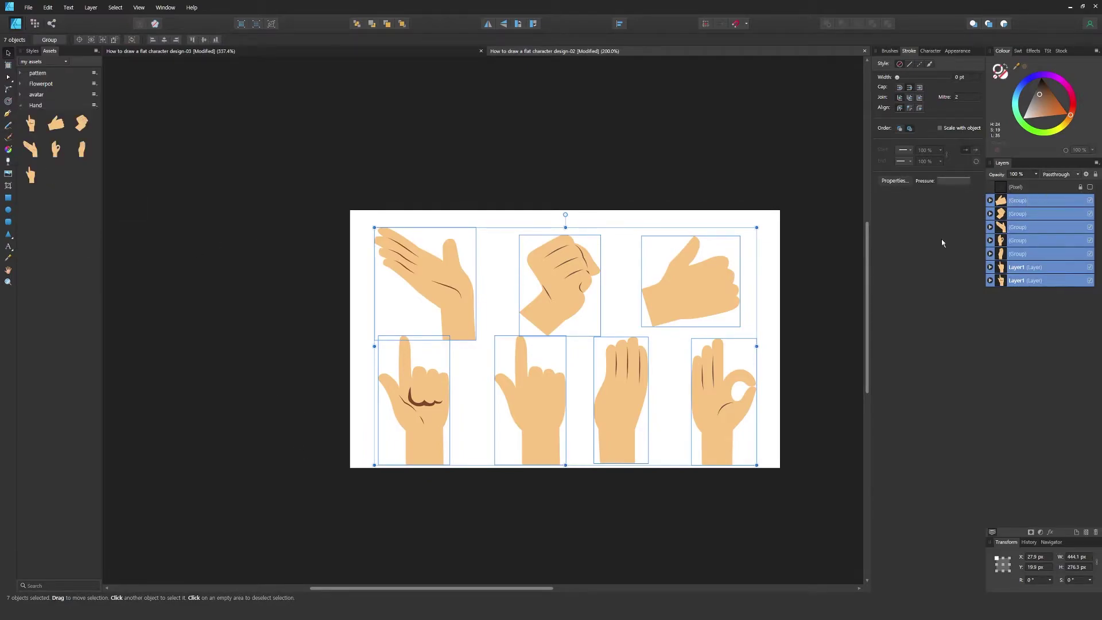
click(1017, 200)
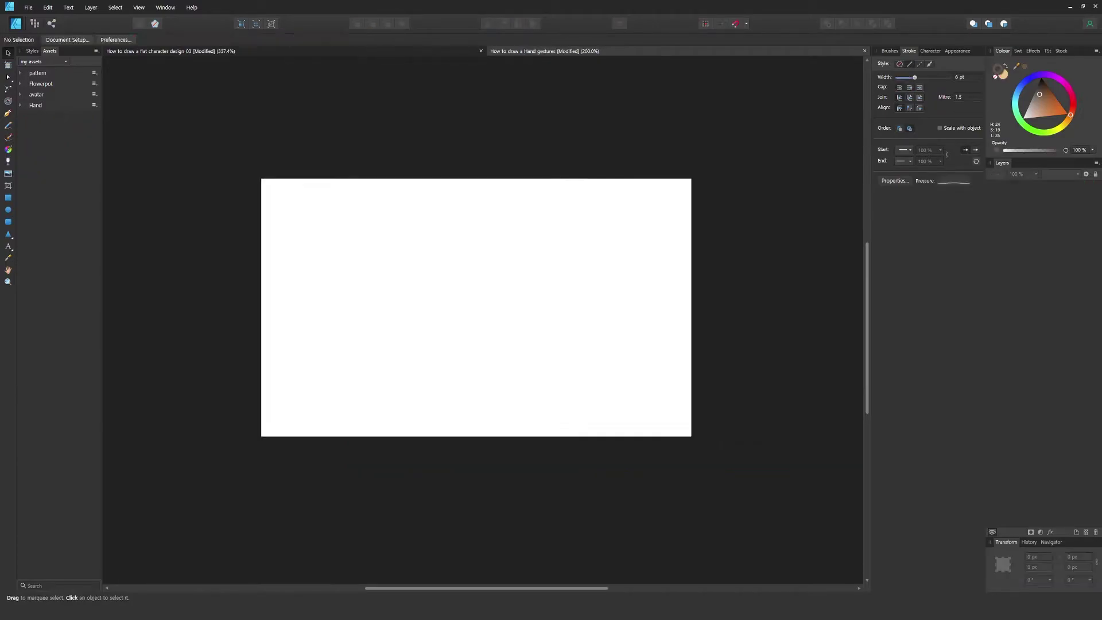
Place the brown-haired woman avatar with the orange top near the blank page's upper-left corner and expand the Hand assets
key(ctrl+0)
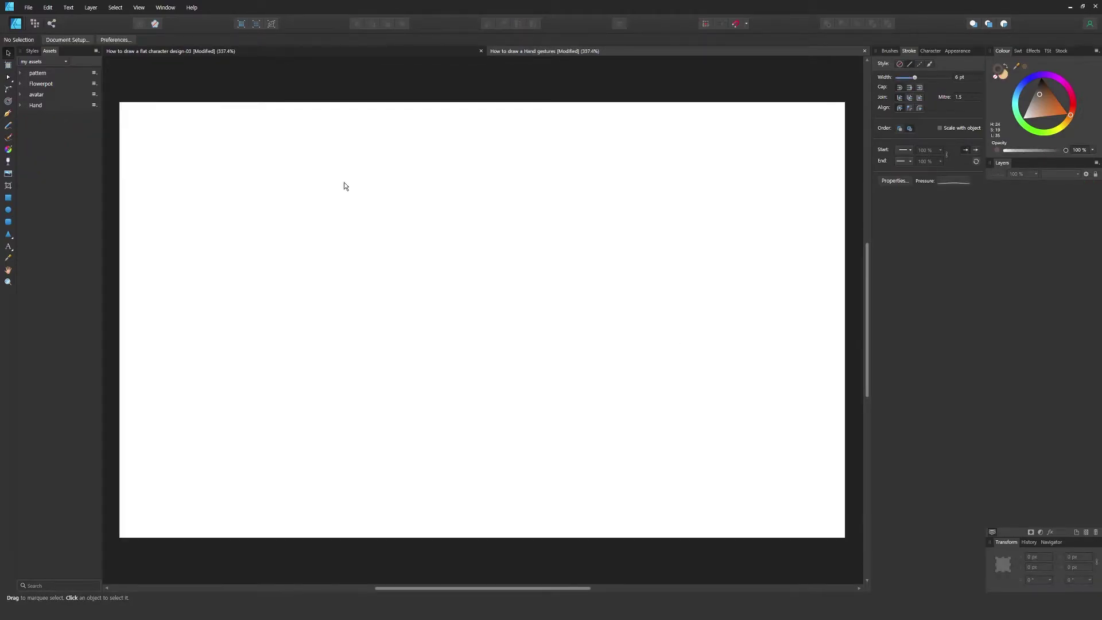
click(33, 95)
drag(150, 196, 208, 250)
click(20, 261)
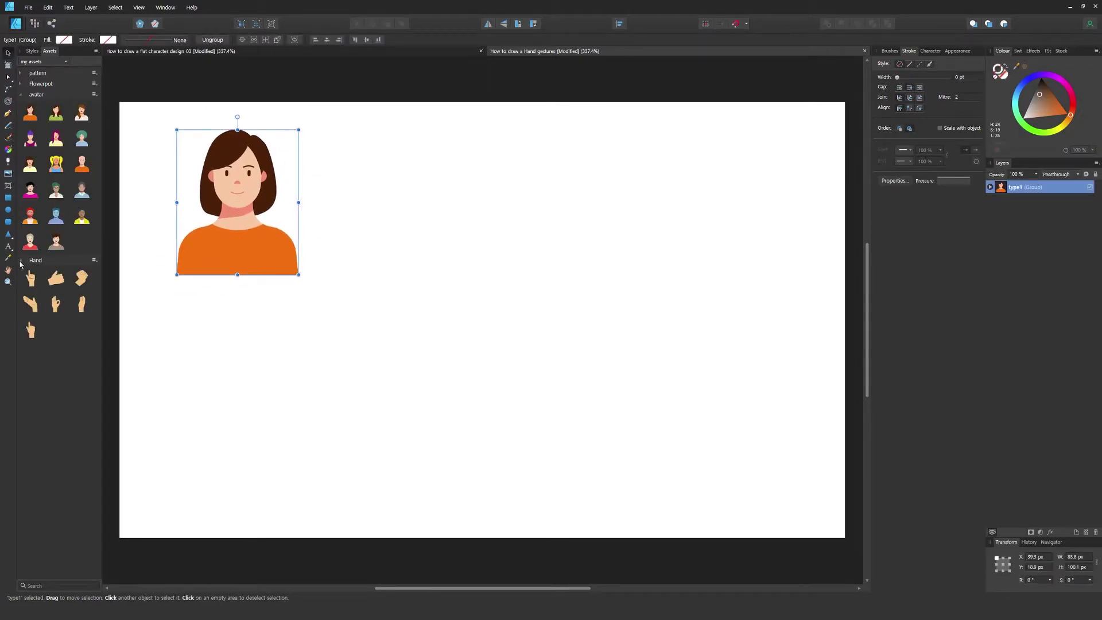
Place the raised-index hand with palm creases over the avatar's shoulder at about 29.5 × 49 px, aligned to the top's lower edge
drag(65, 311, 425, 305)
drag(350, 338, 403, 275)
drag(441, 254, 537, 299)
scroll(298, 247, up, 2)
click(536, 299)
key(v)
drag(442, 409, 482, 287)
drag(526, 166, 540, 160)
drag(532, 229, 495, 366)
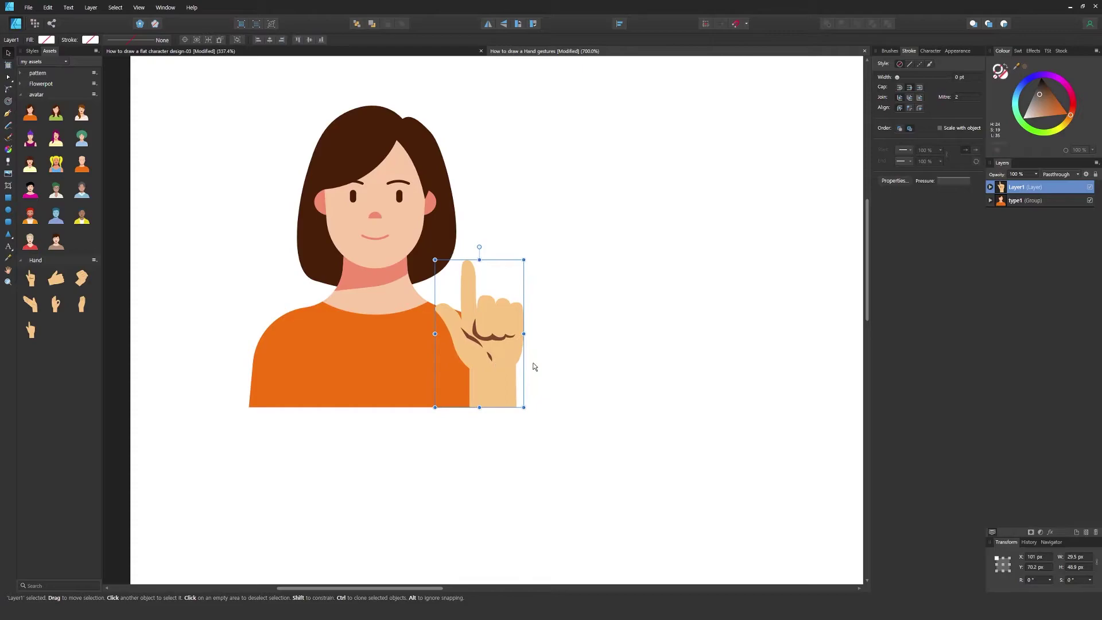
Recolour the pointing hand's base shape with the avatar's facial skin tone
click(990, 188)
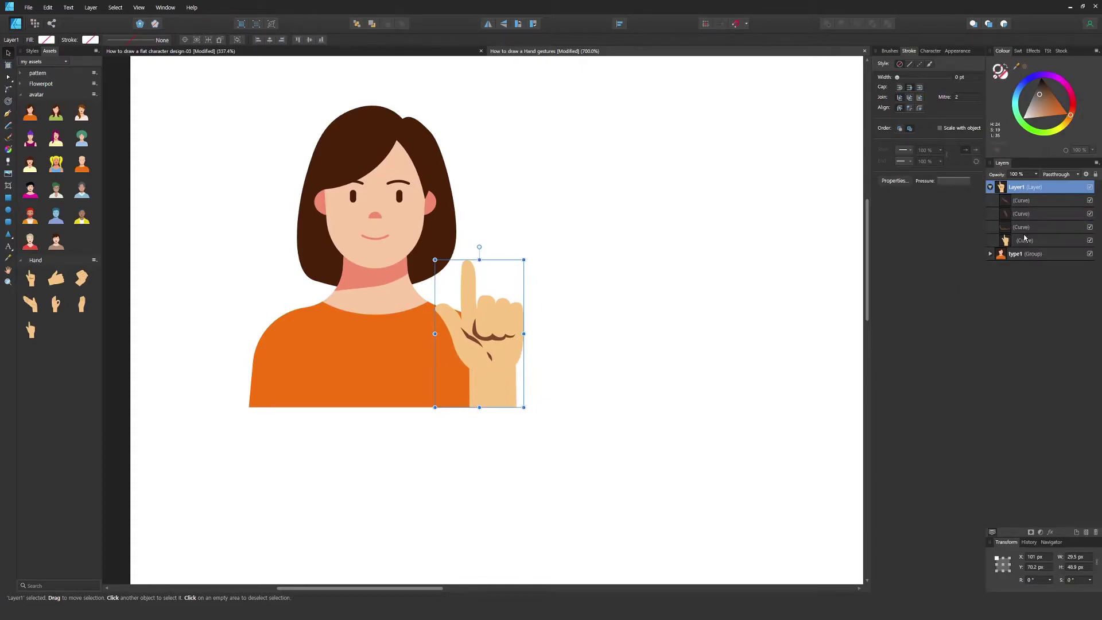
click(1025, 240)
key(i)
click(400, 227)
key(ctrl+z)
key(x)
key(v)
click(405, 233)
click(1026, 241)
key(i)
click(1024, 226)
shift+click(1024, 200)
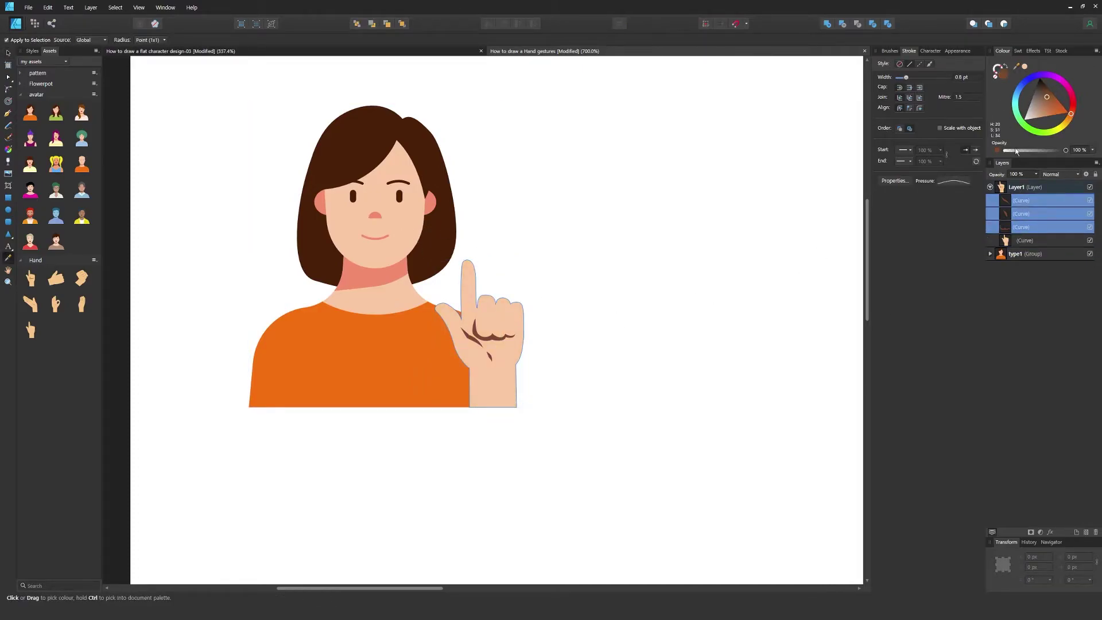
click(1028, 201)
click(1029, 214)
click(1029, 227)
key(v)
click(355, 277)
click(473, 357)
click(473, 338)
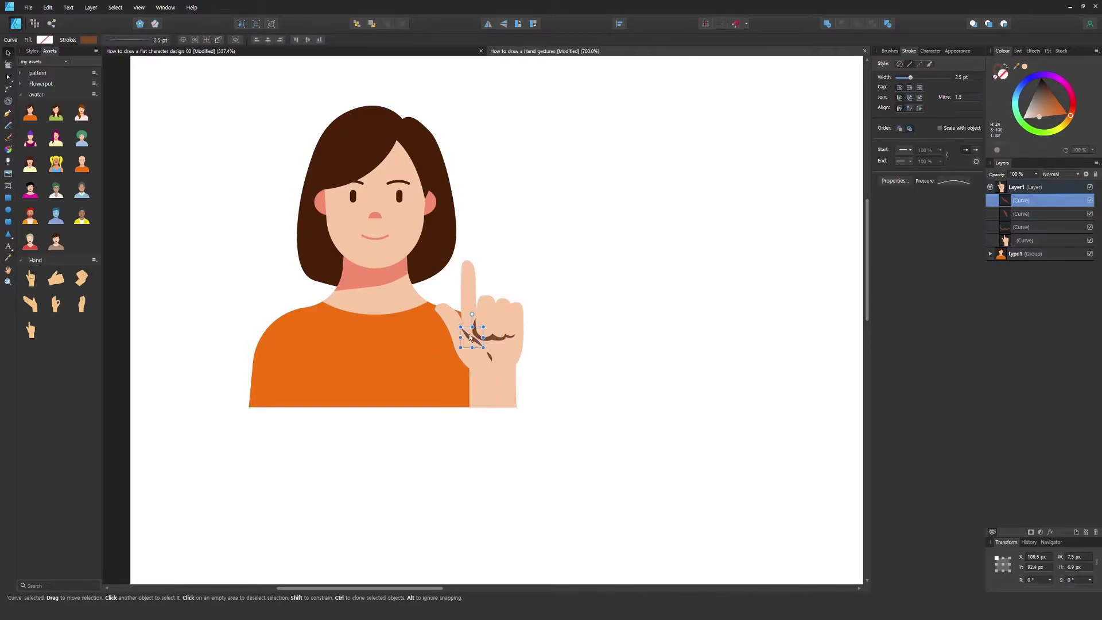
Recolour the pointing hand's knuckle line and two palm creases with the coral shade of the avatar's neck shadow
click(1044, 228)
key(i)
click(1033, 211)
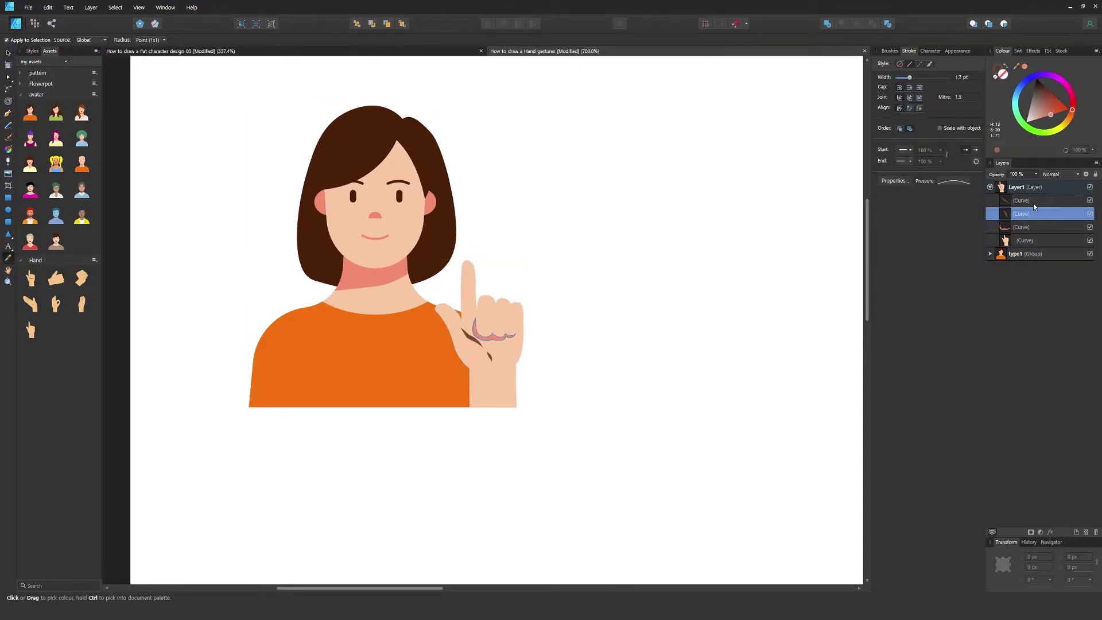
drag(996, 72, 469, 310)
key(v)
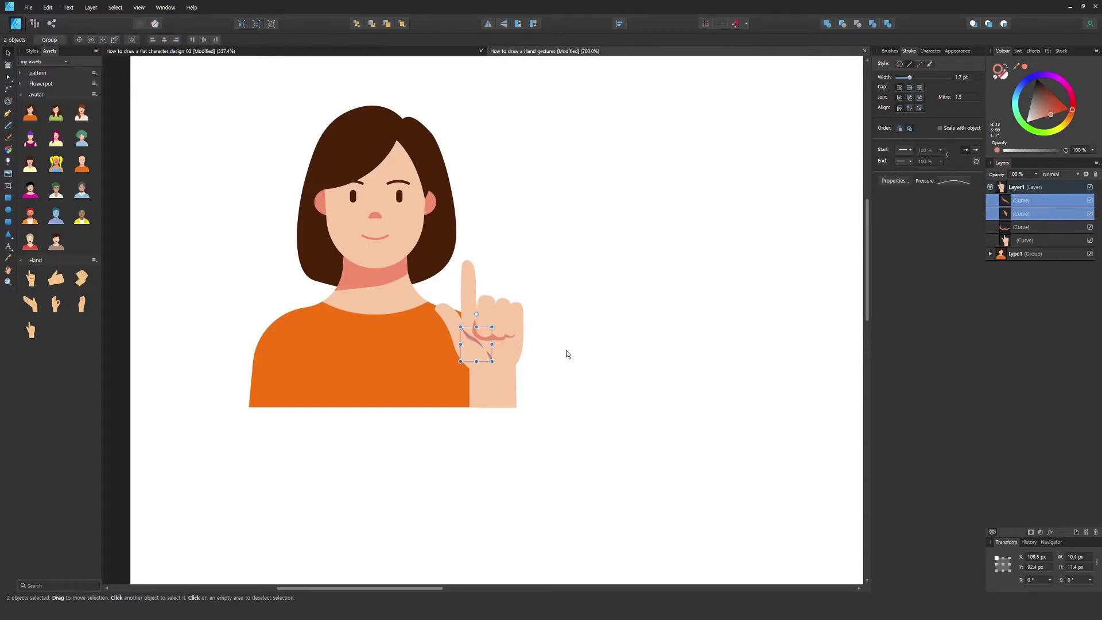
click(570, 353)
Tilt the pointing hand clockwise, scale it slightly and reposition it beside the avatar's shoulder
scroll(579, 344, up, 1)
drag(574, 344, 712, 369)
click(631, 339)
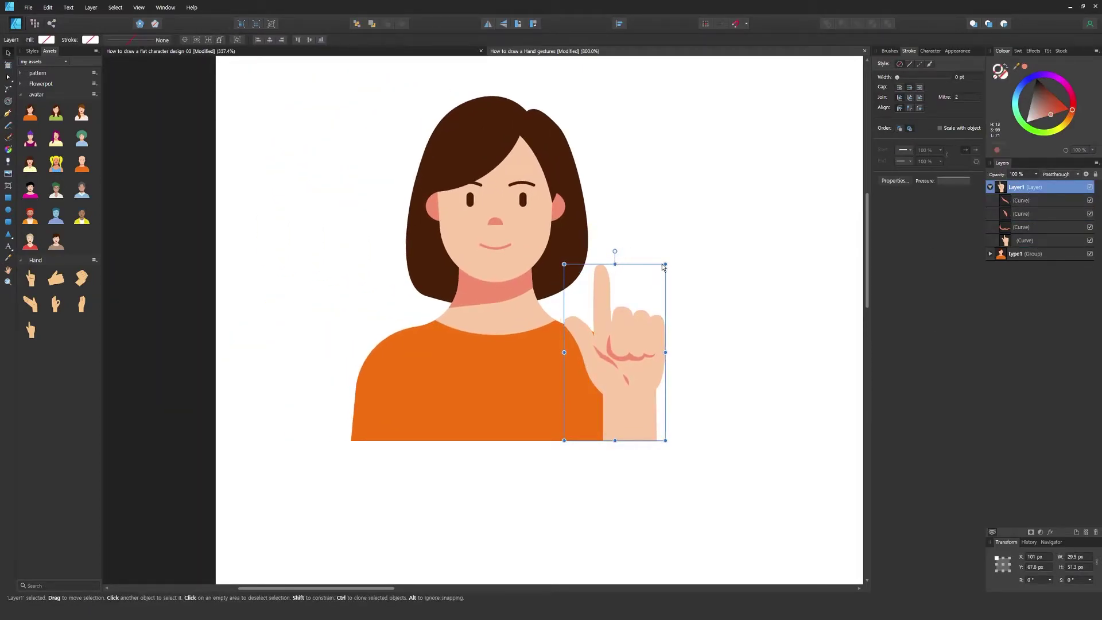
drag(614, 252, 637, 254)
drag(630, 331, 661, 356)
drag(701, 290, 691, 298)
drag(645, 348, 643, 343)
key(p)
key(Escape)
key(v)
Move the forearm's two bottom nodes level with the orange top's lower edge and straighten the wrist sides
drag(616, 469, 634, 417)
click(637, 385)
key(a)
drag(563, 393, 561, 379)
drag(716, 429, 735, 386)
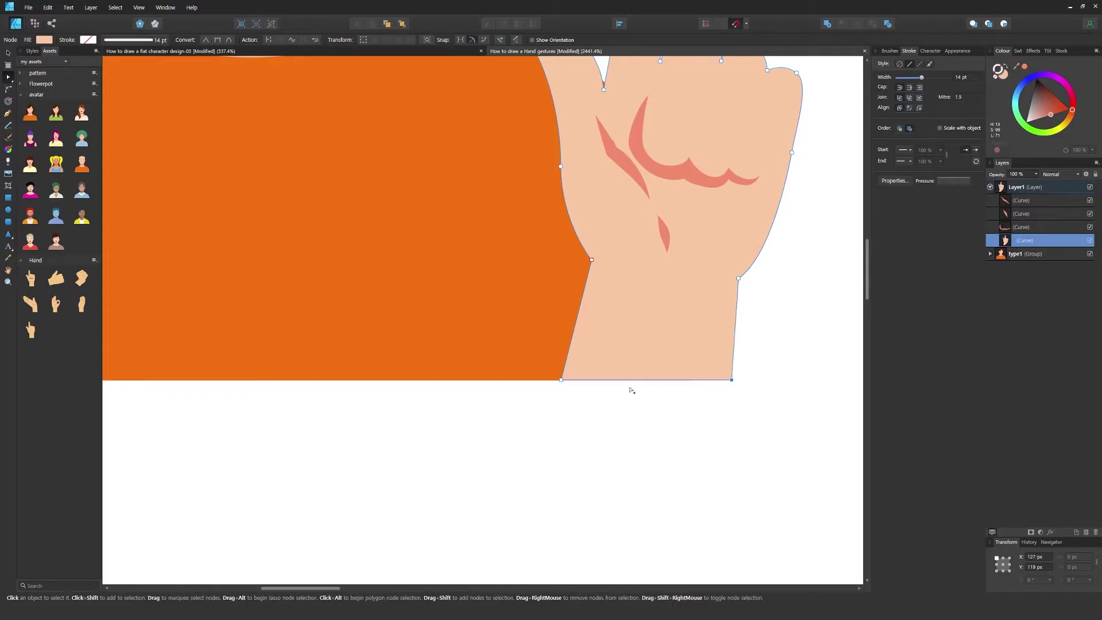
drag(561, 381, 585, 386)
click(732, 380)
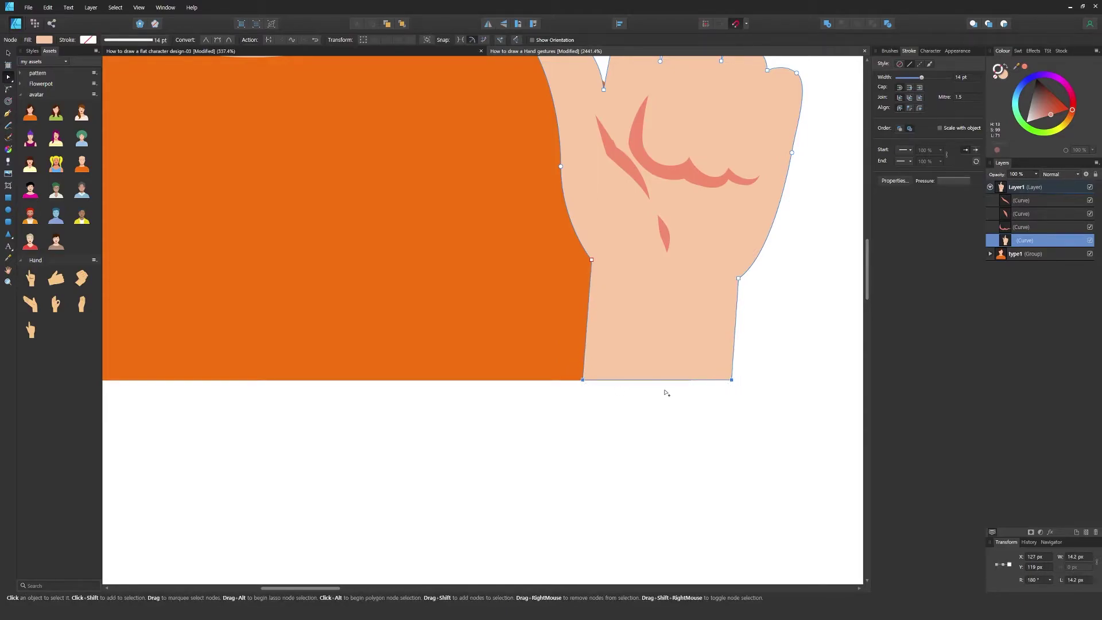
click(639, 390)
key(space)
scroll(723, 297, down, 5)
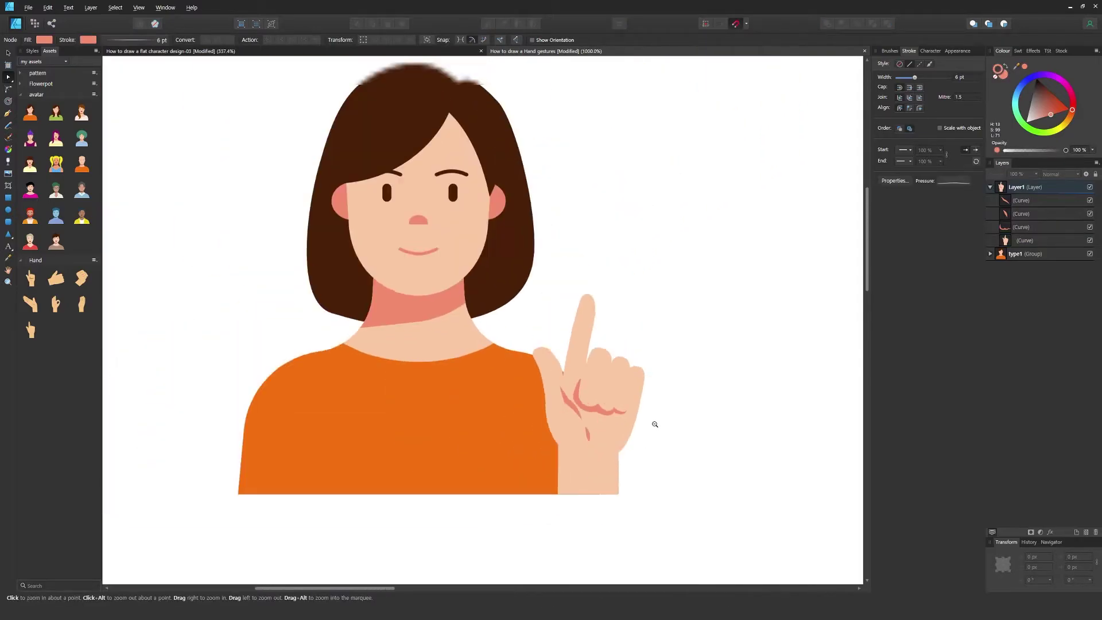
Group the pointing hand with the woman avatar
click(995, 189)
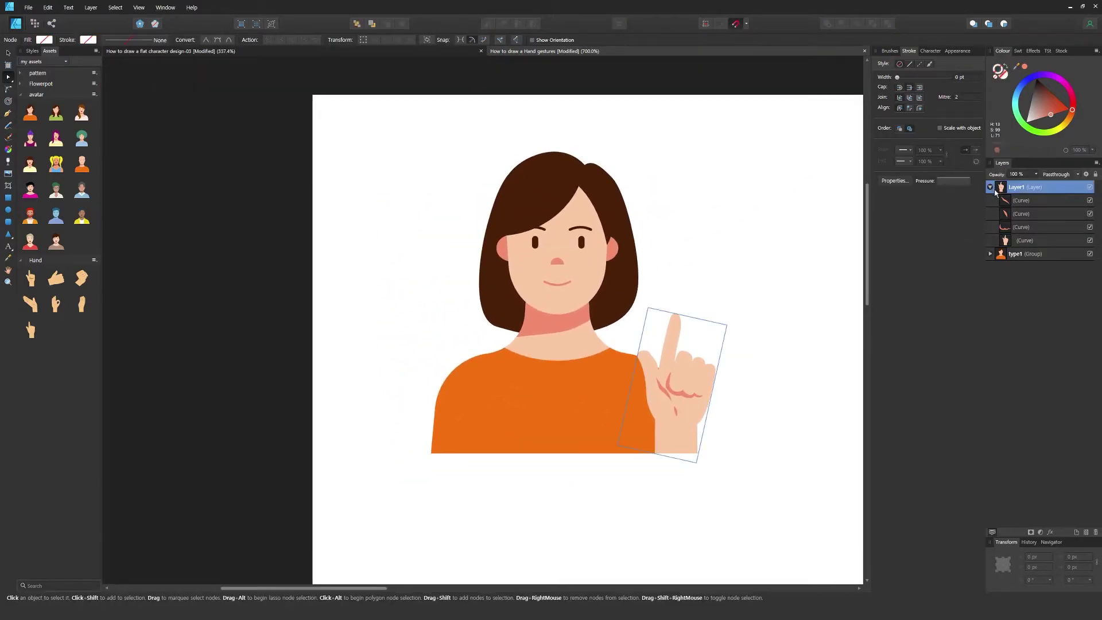
click(990, 187)
shift+click(1003, 201)
key(ctrl+g)
key(v)
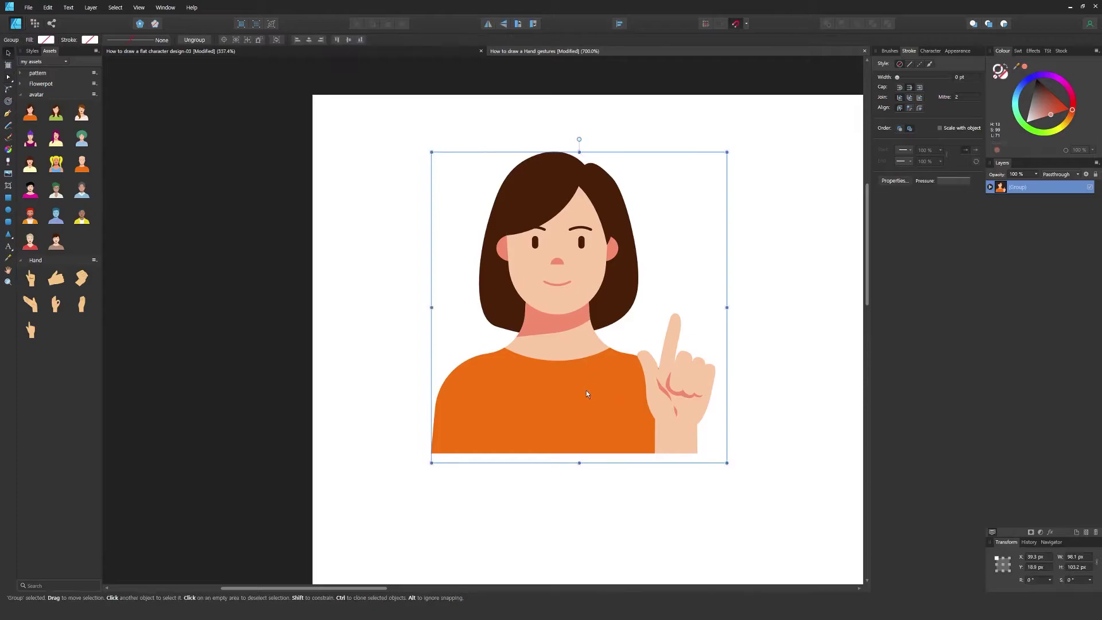
Place the long-haired woman avatar in the green top beside the first character, leaving space for a hand between them
drag(588, 391, 498, 363)
scroll(498, 366, down, 1)
drag(55, 113, 742, 291)
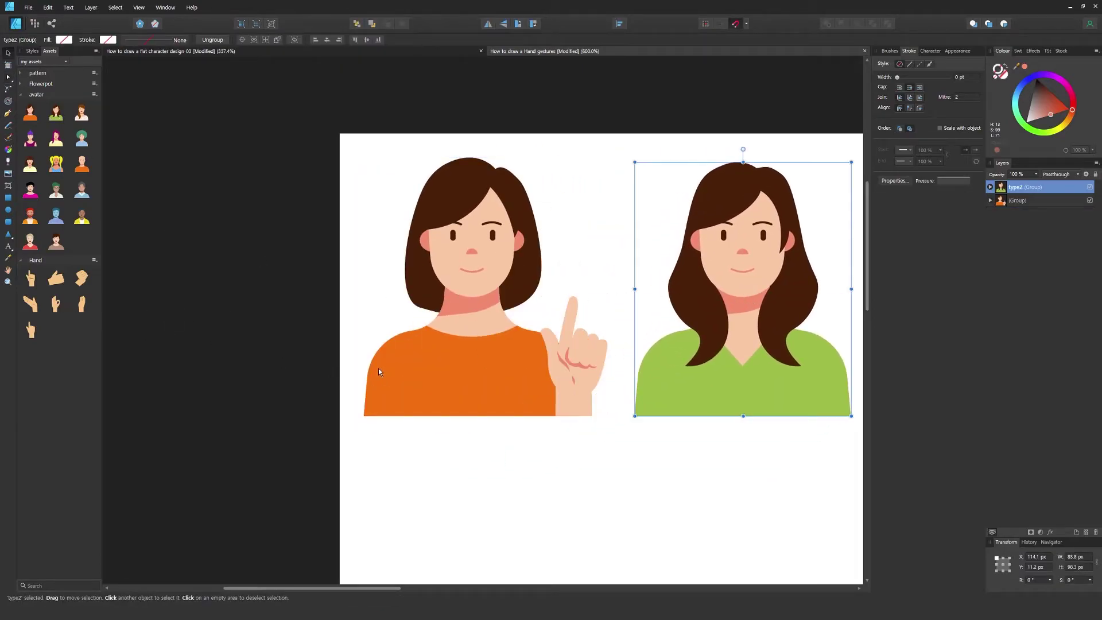
drag(701, 488, 499, 456)
drag(548, 377, 597, 377)
Add the OK-sign hand asset, scale it to about 26 × 50 px and set it at the green-topped avatar's shoulder
drag(54, 309, 618, 391)
drag(517, 536, 633, 316)
drag(661, 278, 484, 369)
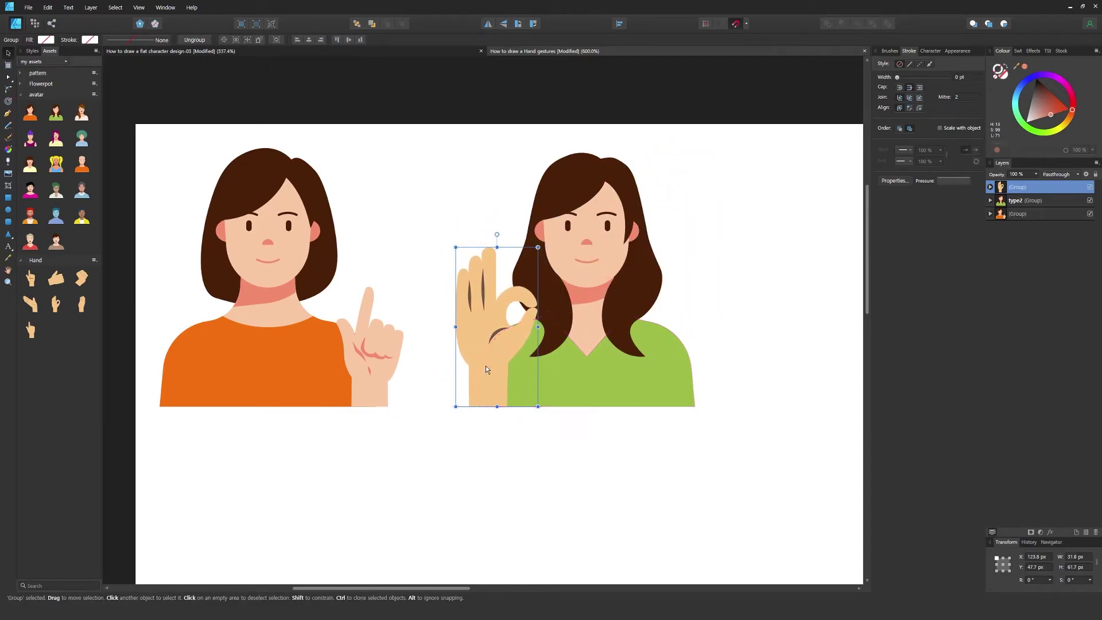
drag(537, 406, 521, 375)
drag(491, 341, 498, 373)
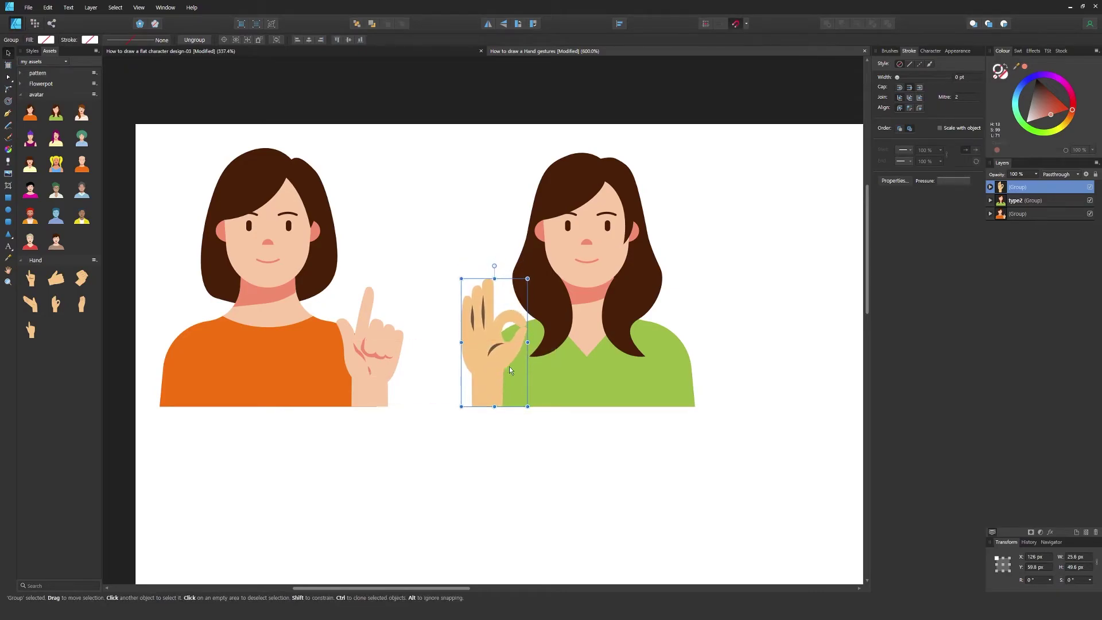
Recolour the OK hand with the avatar's skin tone and its three creases with the coral neck-shadow shade
double_click(495, 373)
key(i)
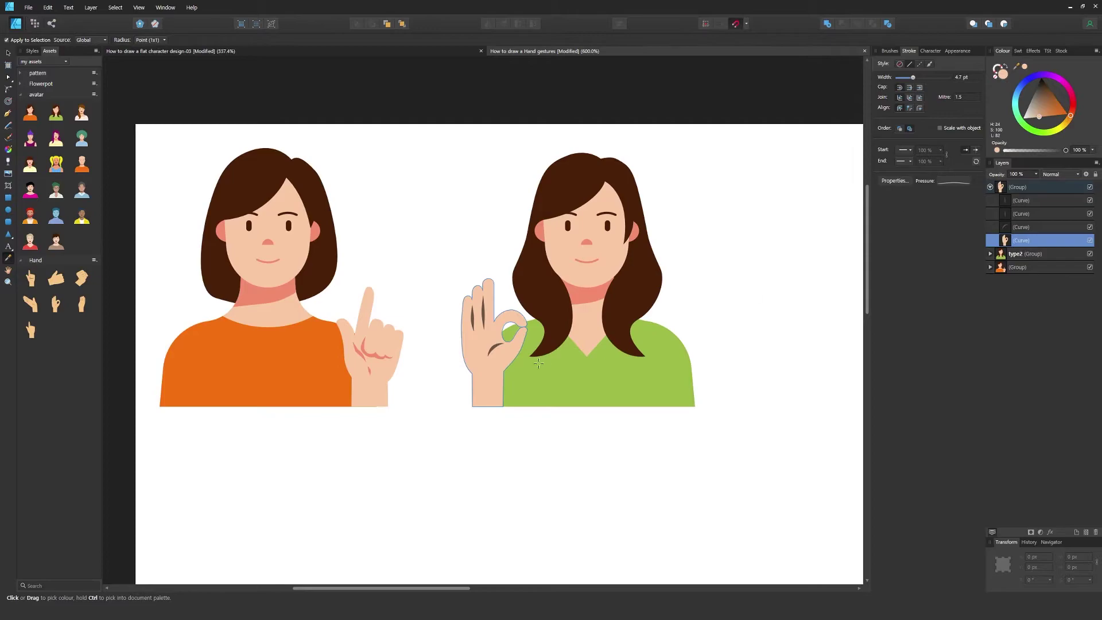
key(v)
click(1055, 227)
shift+click(1047, 201)
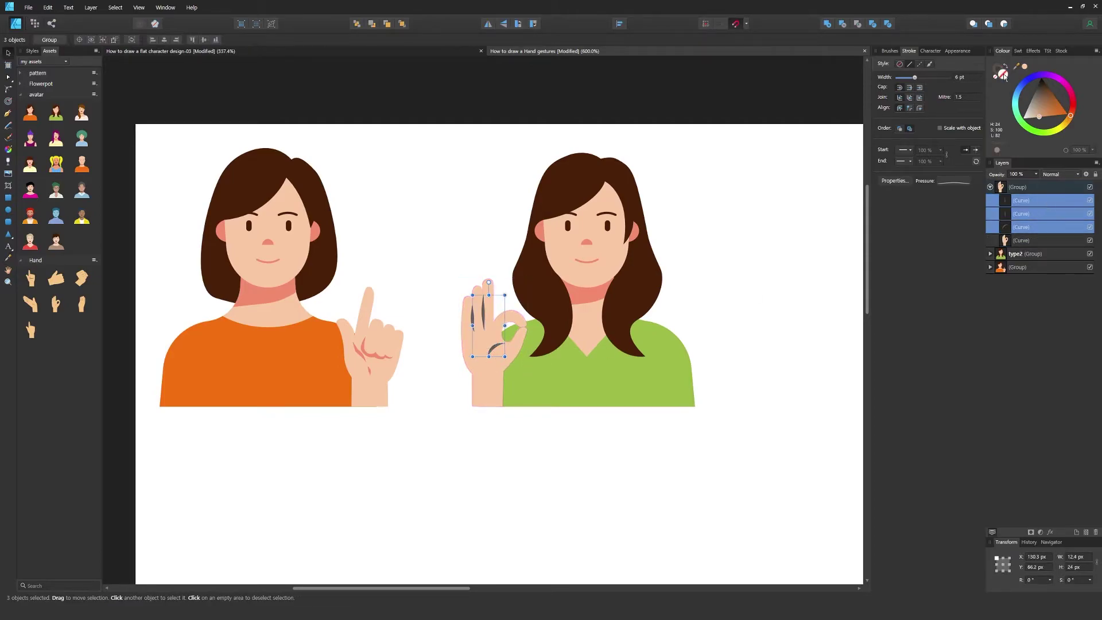
key(i)
click(590, 297)
key(v)
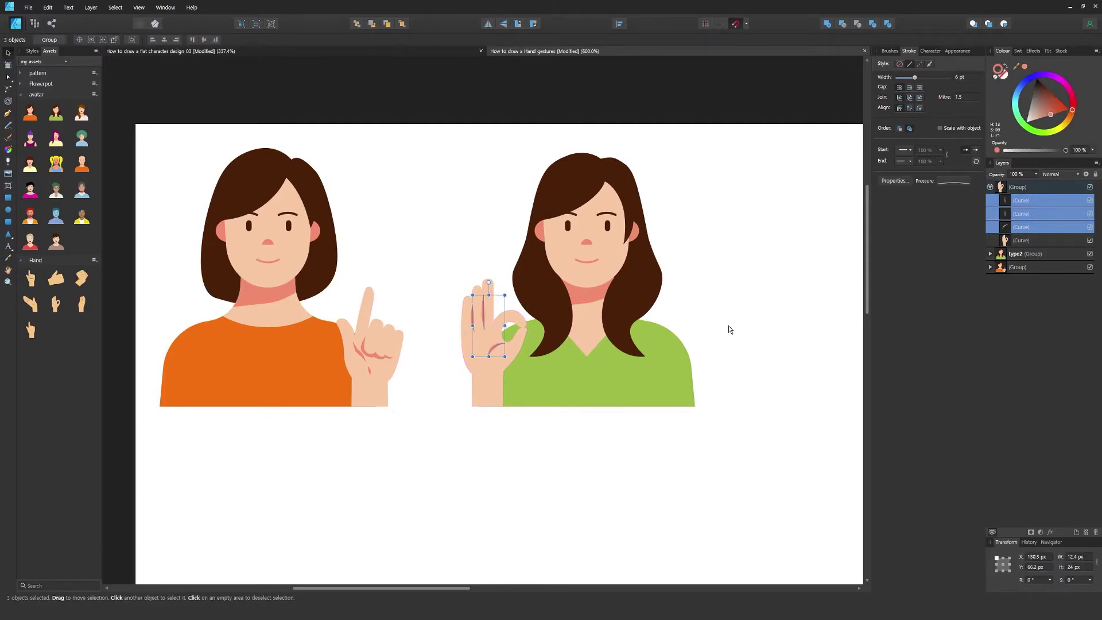
Select the OK hand's outline for node editing around the wrist
click(728, 327)
scroll(547, 406, up, 2)
drag(534, 377, 619, 416)
click(531, 411)
key(a)
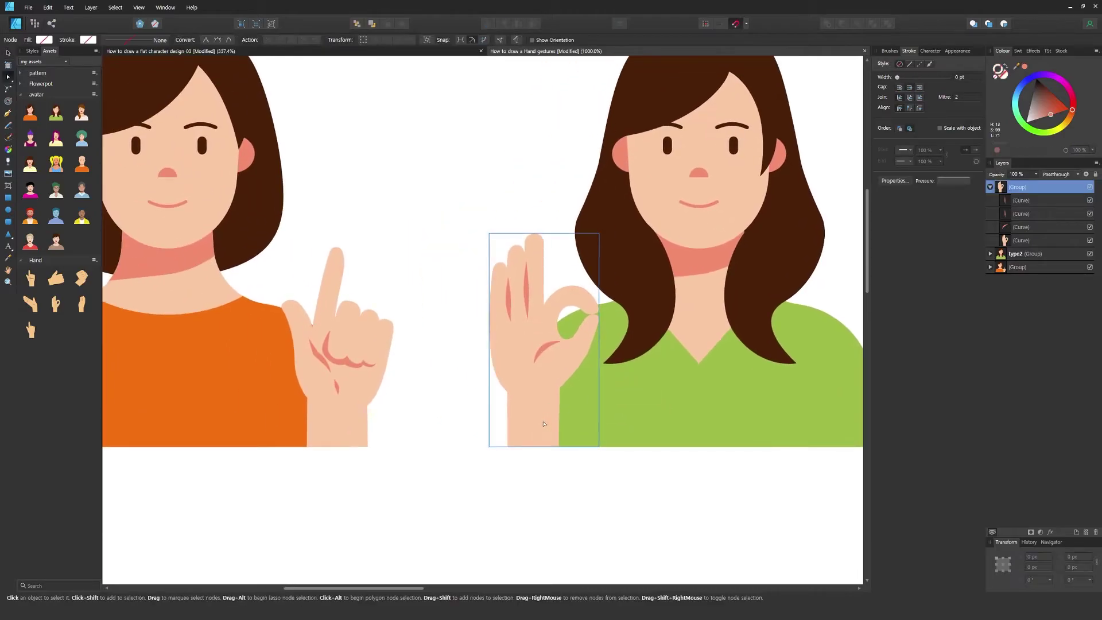
click(547, 409)
scroll(533, 416, up, 4)
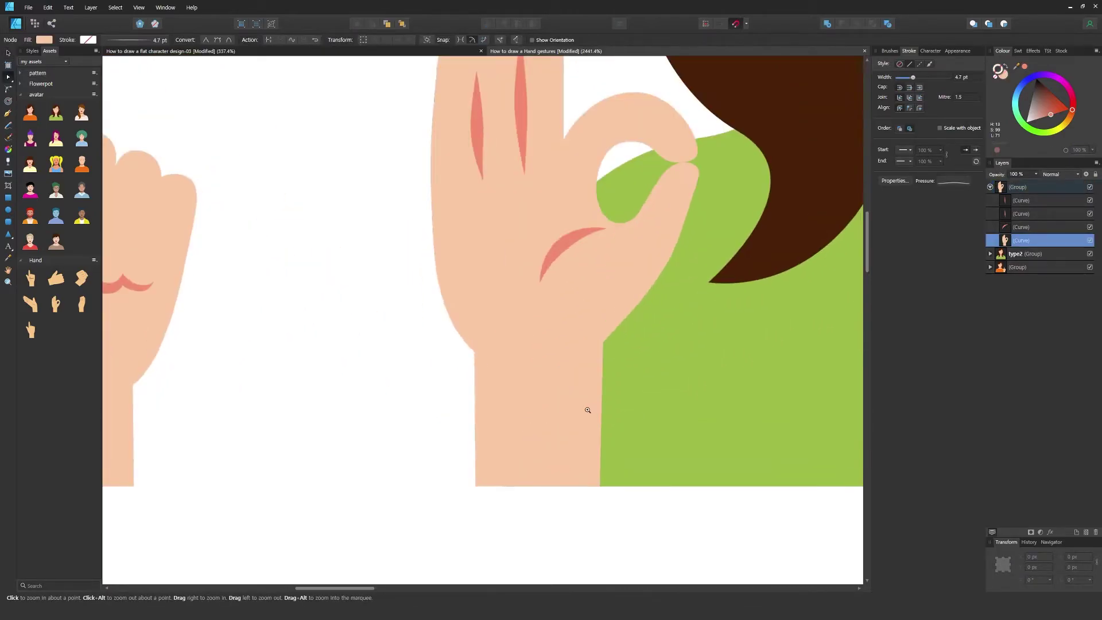
click(474, 352)
shift+click(474, 486)
drag(474, 485, 465, 485)
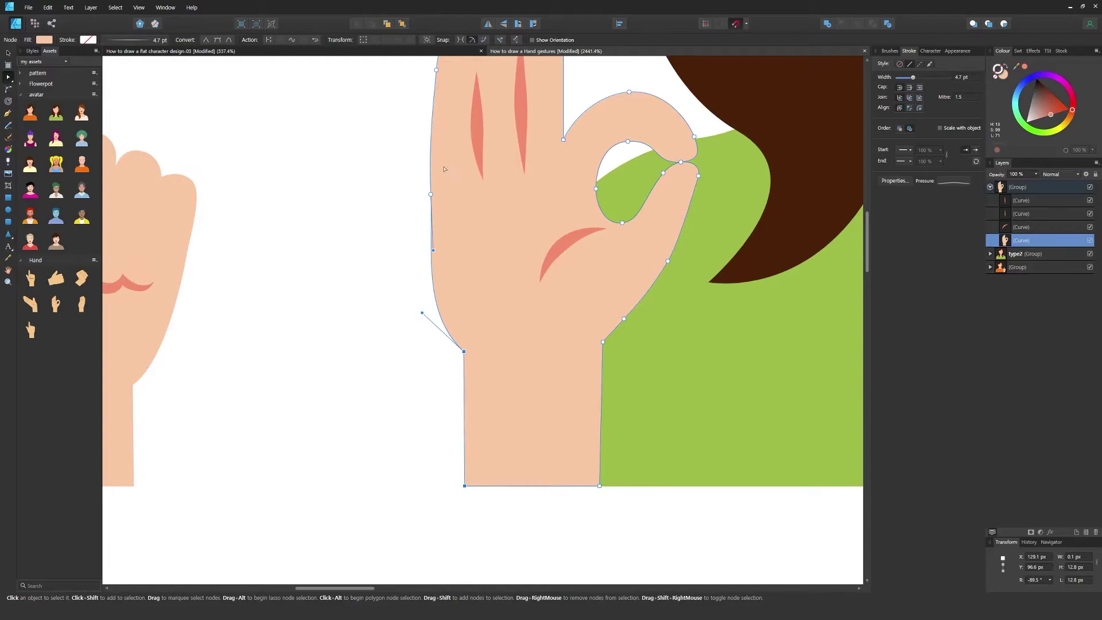
key(ctrl+z)
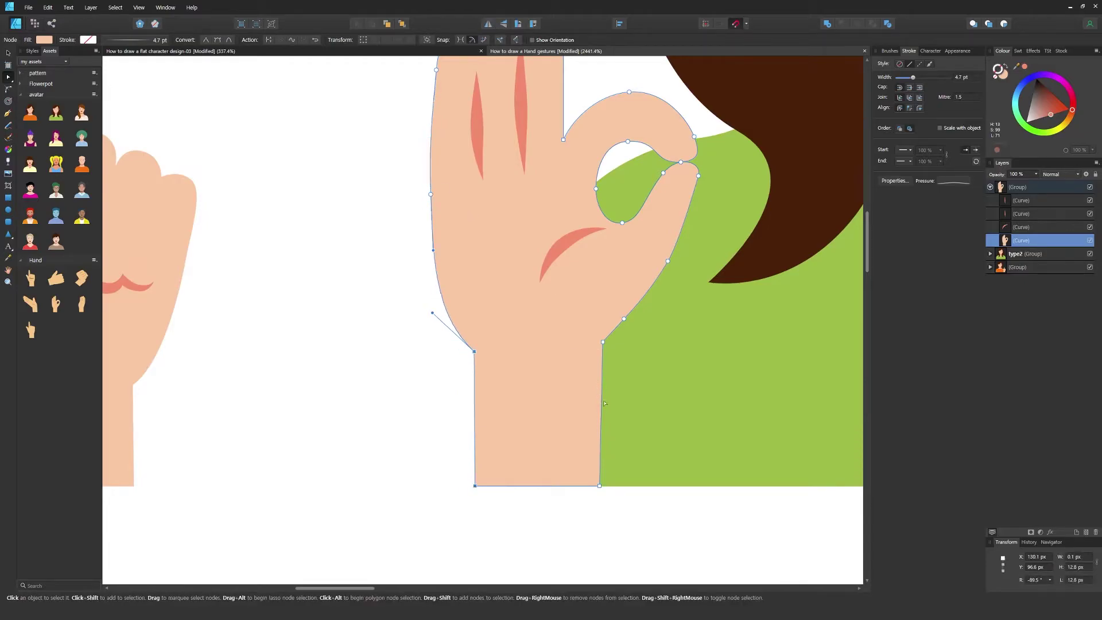
Widen the OK hand's wrist by moving its thumb-side wrist, palm-edge and bottom nodes slightly outward
click(603, 342)
shift+click(623, 319)
shift+click(600, 487)
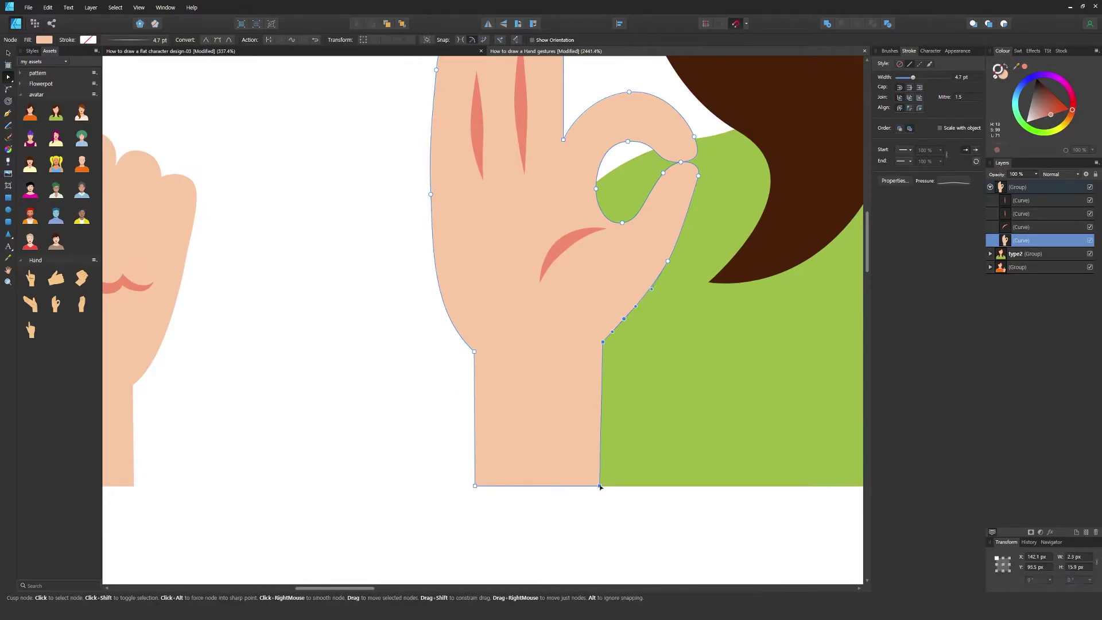
drag(600, 487, 612, 487)
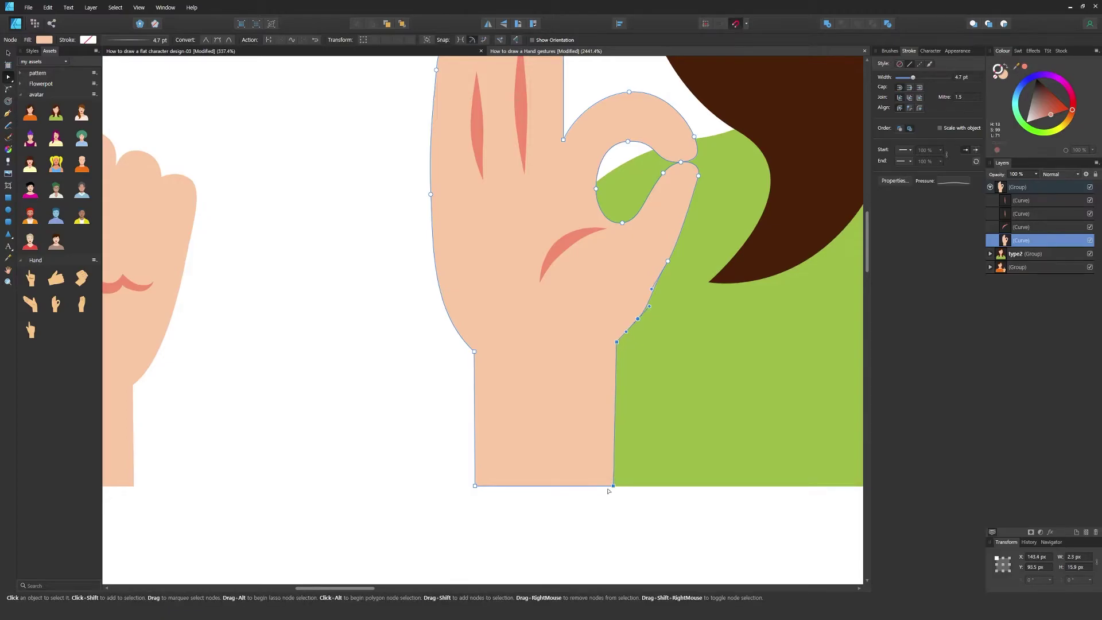
click(473, 486)
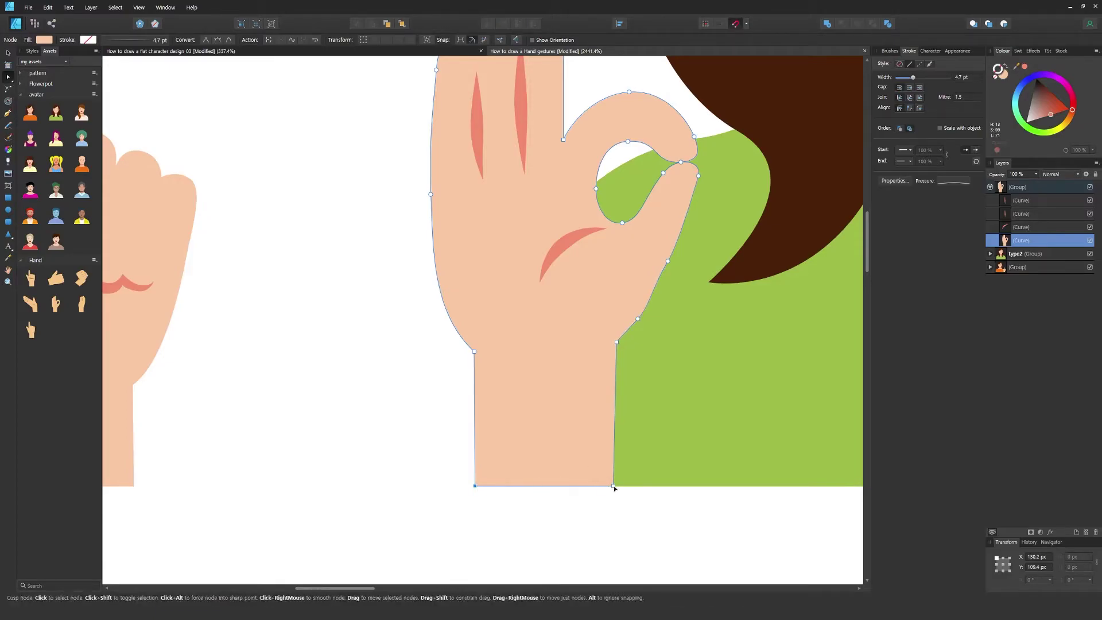
key(v)
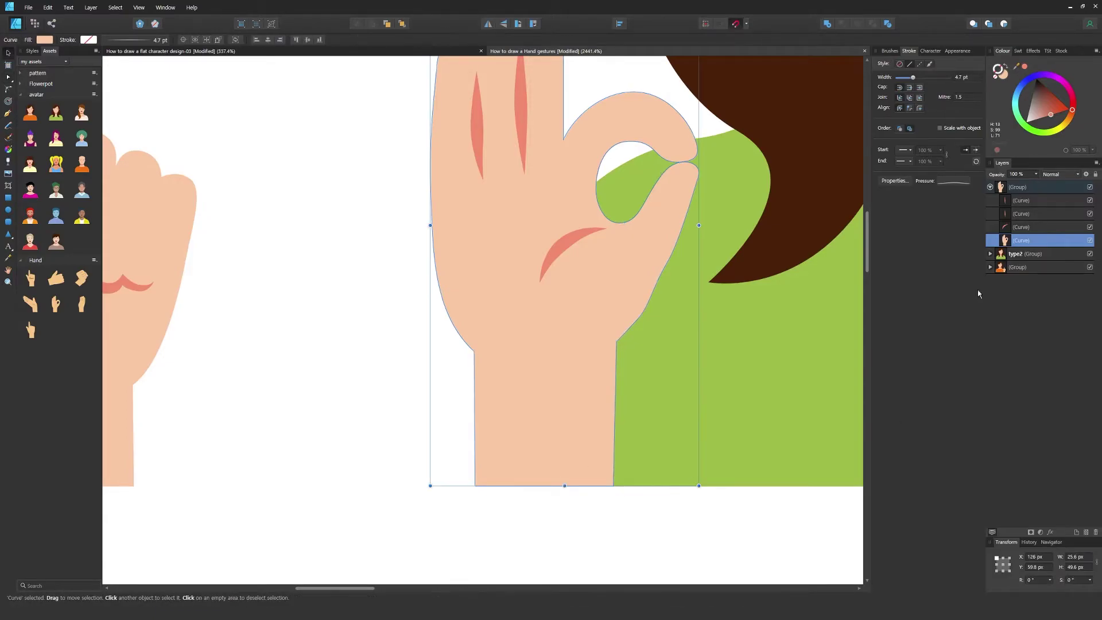
Tilt the OK hand about 13° counterclockwise and move the forearm's bottom nodes level with the green top's lower edge
drag(701, 489, 763, 455)
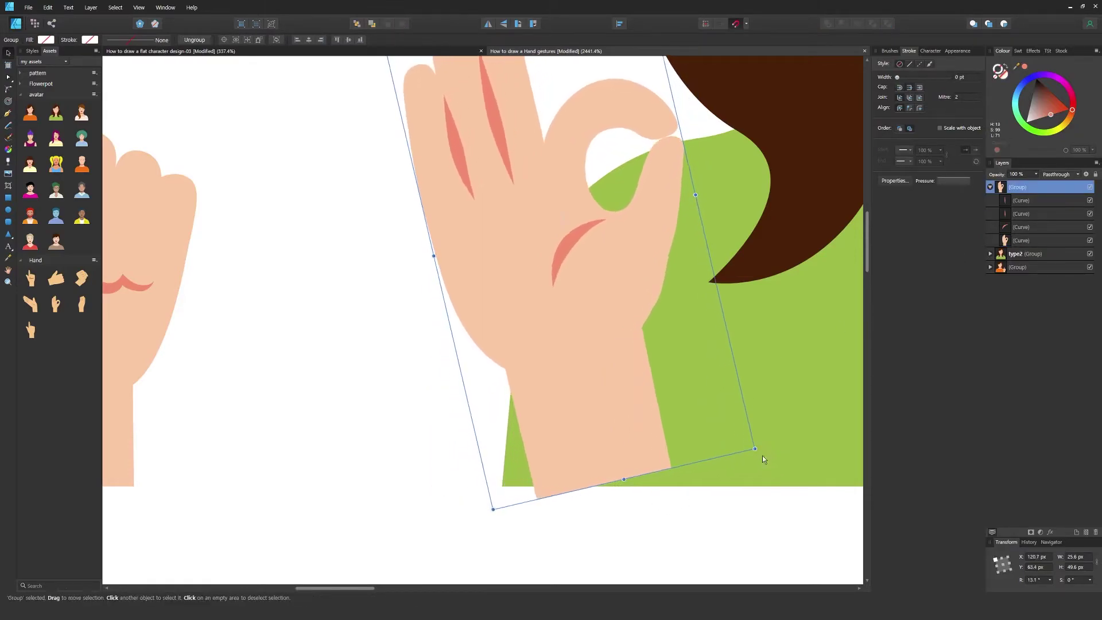
key(a)
click(571, 472)
drag(537, 499, 514, 486)
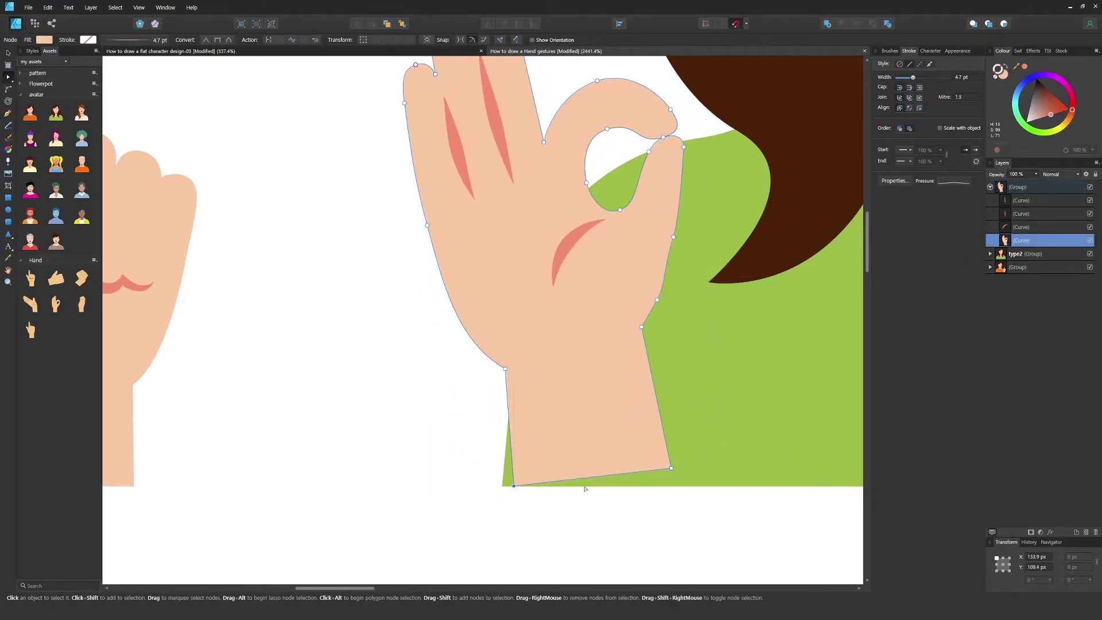
drag(671, 468, 643, 485)
shift+click(515, 485)
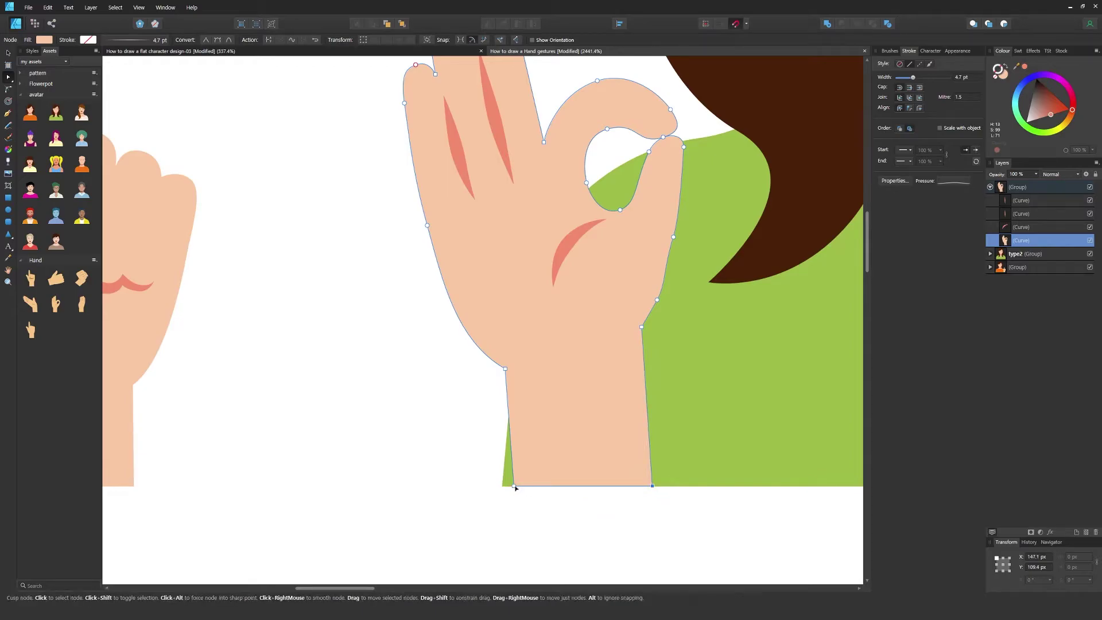
drag(514, 485, 504, 487)
Group the OK hand with the long-haired woman avatar
scroll(508, 491, down, 5)
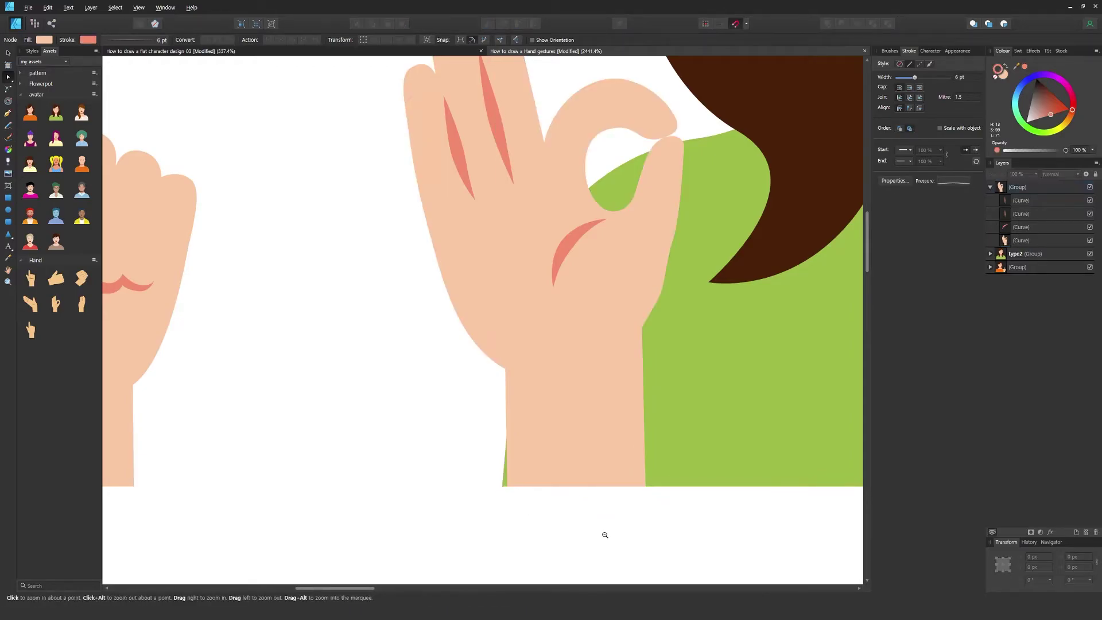
scroll(485, 443, up, 5)
click(532, 404)
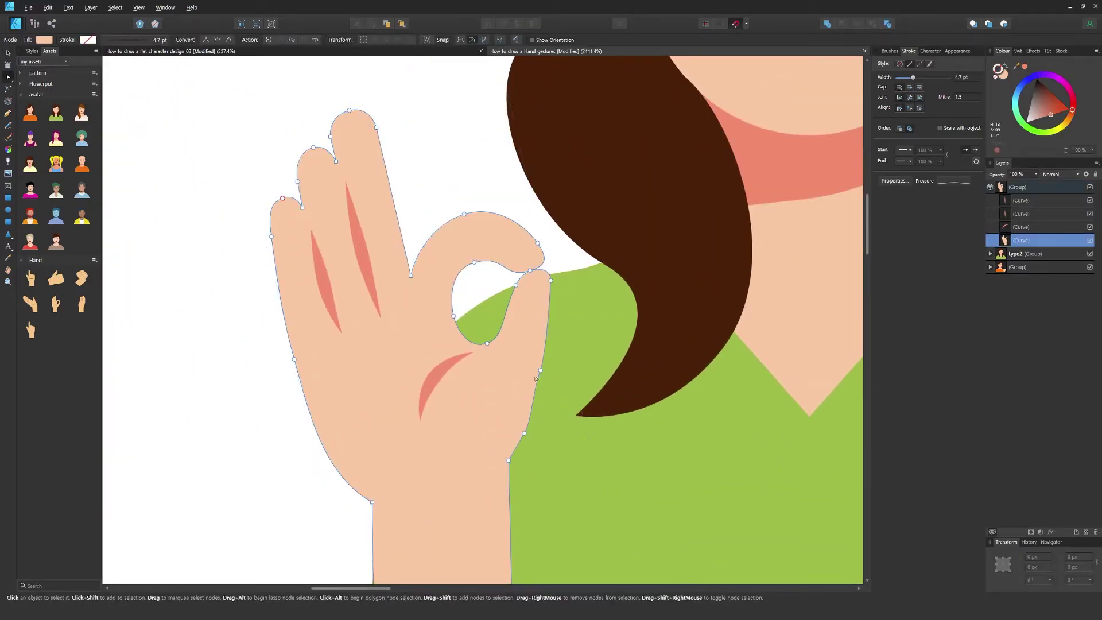
scroll(265, 457, down, 6)
click(272, 467)
click(990, 187)
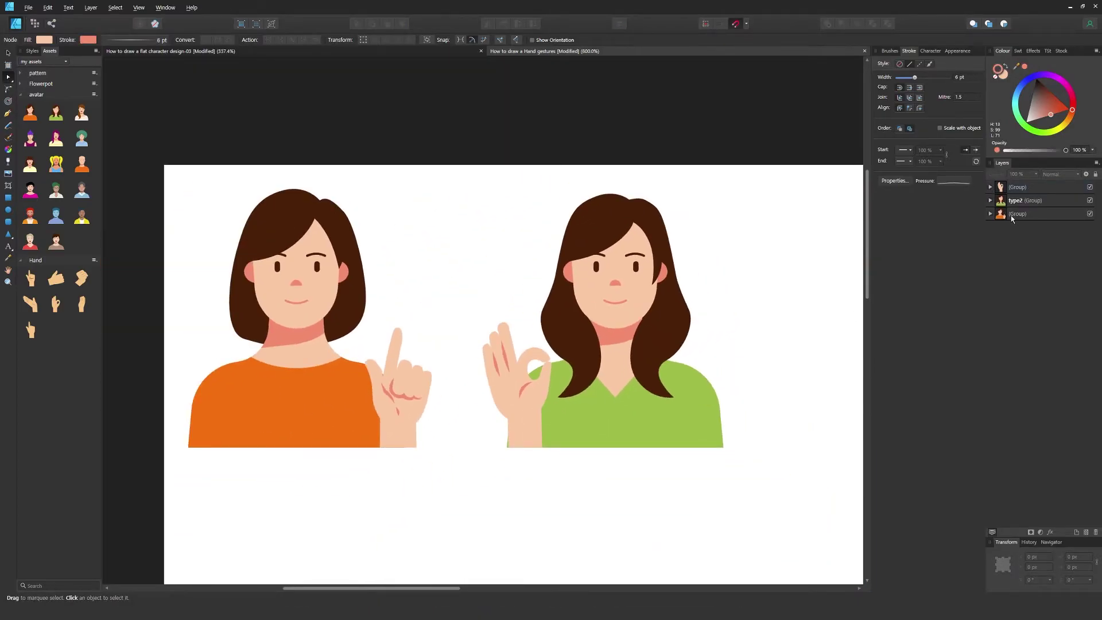
click(1025, 201)
shift+click(1026, 189)
key(ctrl+g)
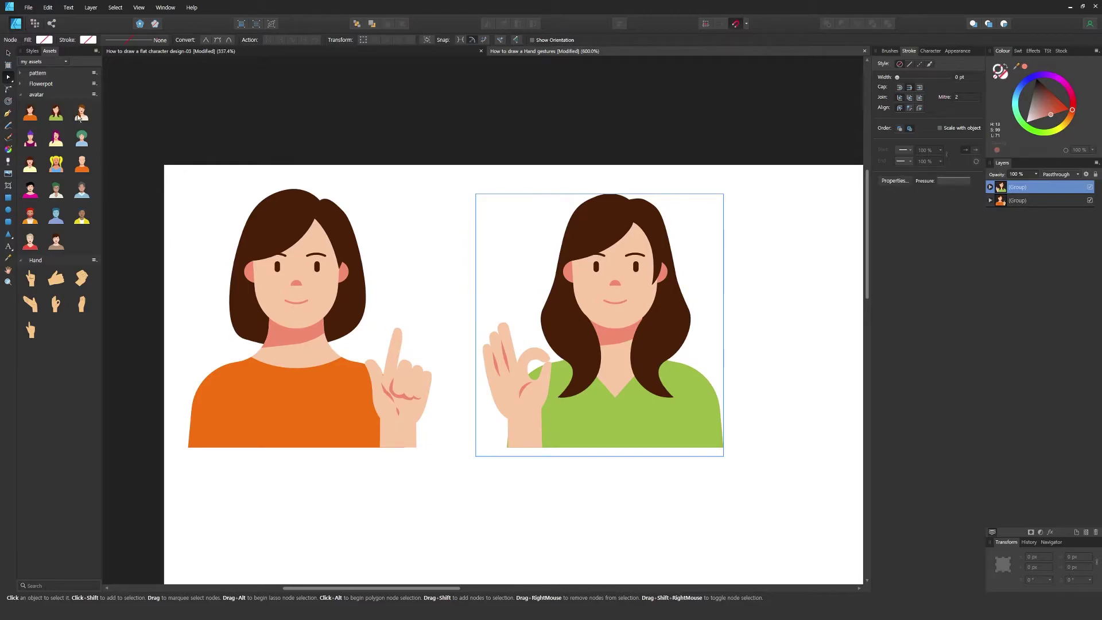
Place the ponytailed woman avatar after the second character and add the open-palm hand asset beside her at a reduced size
scroll(80, 116, down, 2)
drag(80, 116, 636, 267)
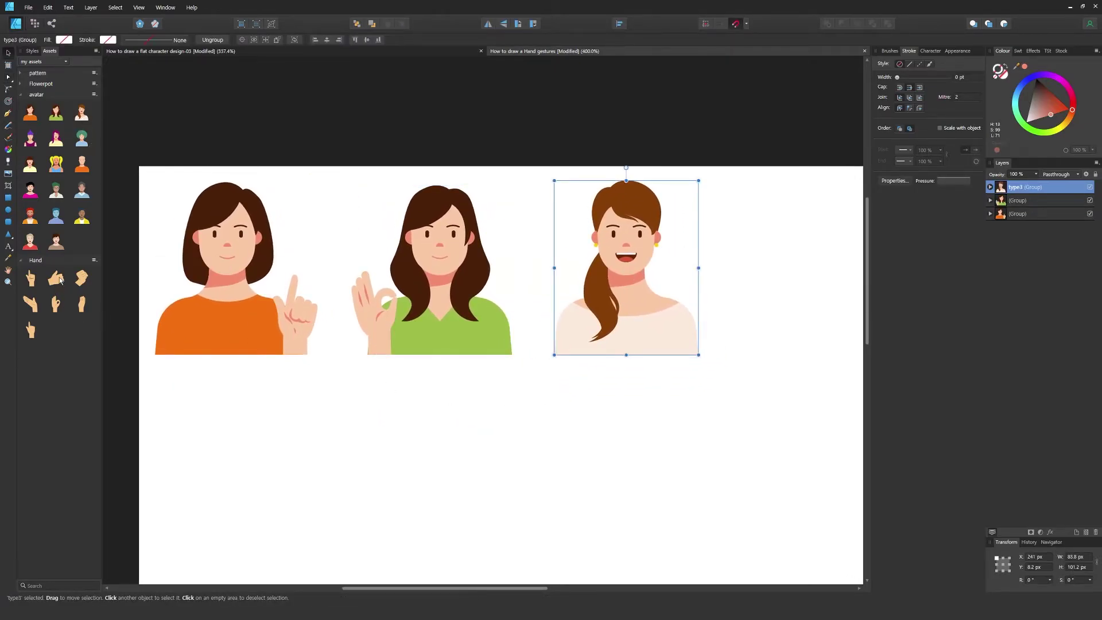
drag(37, 310, 726, 386)
scroll(725, 386, right, 3)
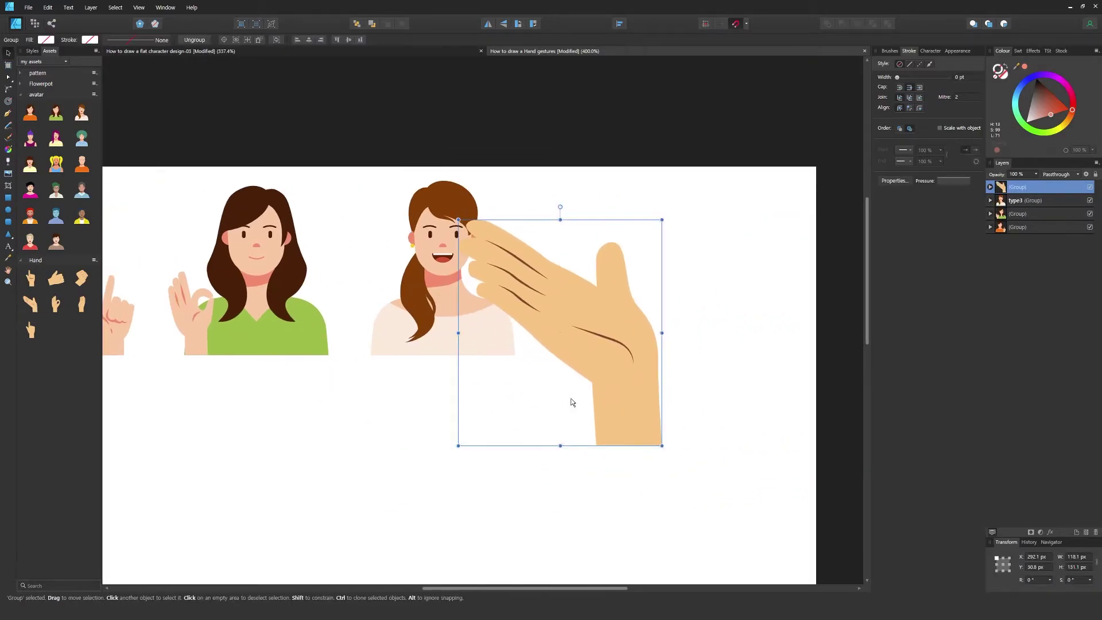
drag(458, 219, 573, 348)
drag(614, 394, 570, 301)
Recolour the open-palm hand with the avatar's skin tone and its four creases with the coral neck-shadow shade
double_click(578, 304)
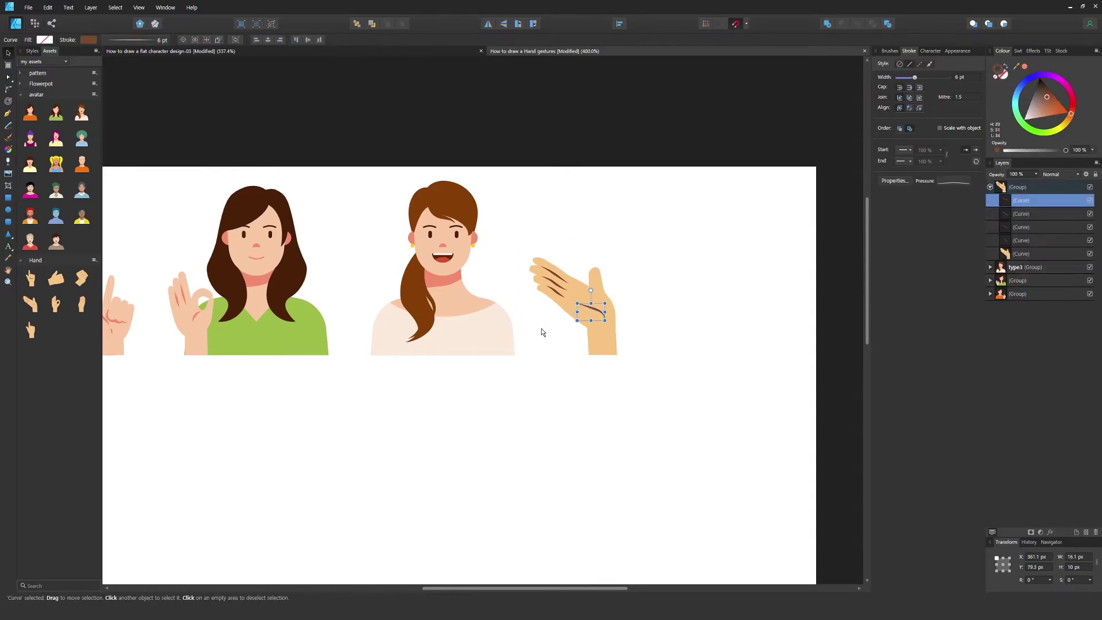
click(600, 339)
key(i)
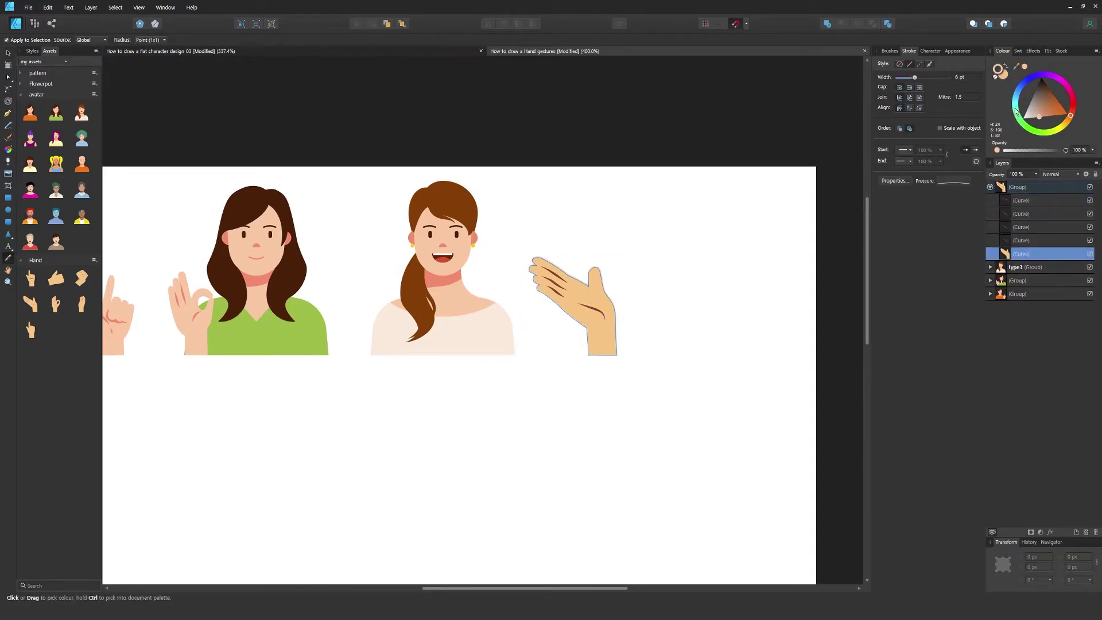
click(1028, 240)
shift+click(1021, 201)
click(436, 280)
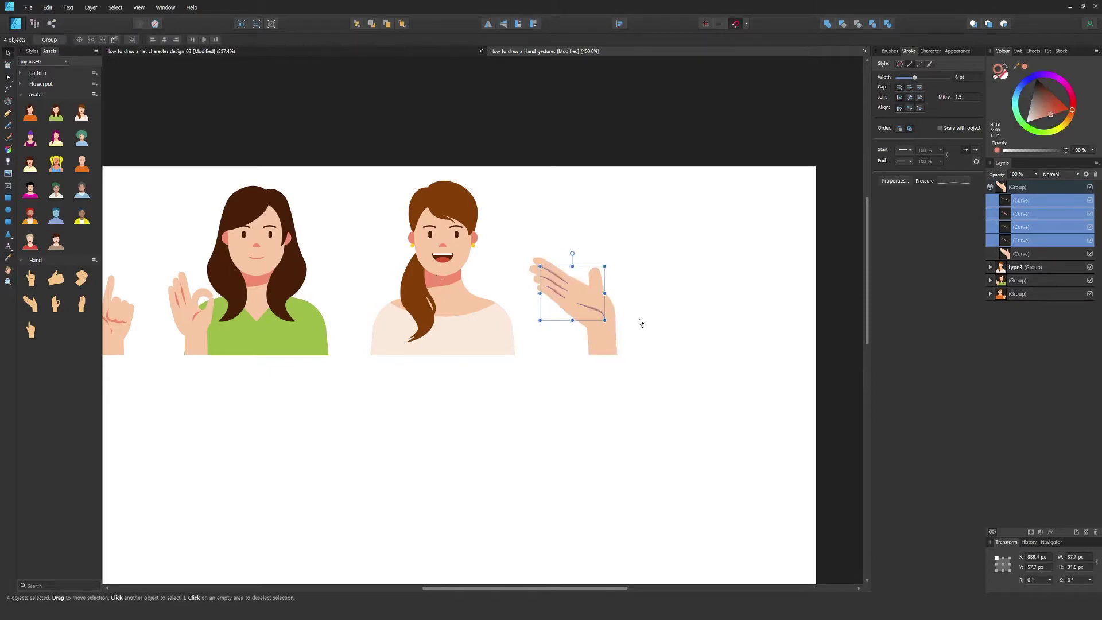
Flip the open-palm hand horizontally, move it over the ponytailed avatar's shoulder and scale it to about 40 × 44 px
click(1048, 189)
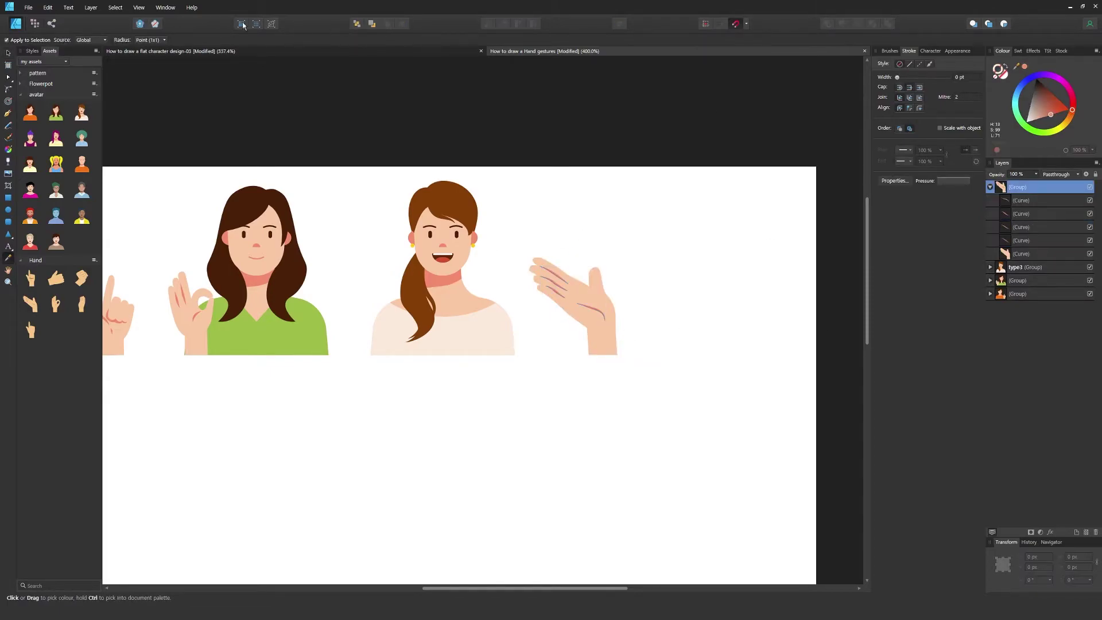
key(v)
click(488, 24)
drag(543, 323, 489, 323)
drag(563, 260, 543, 279)
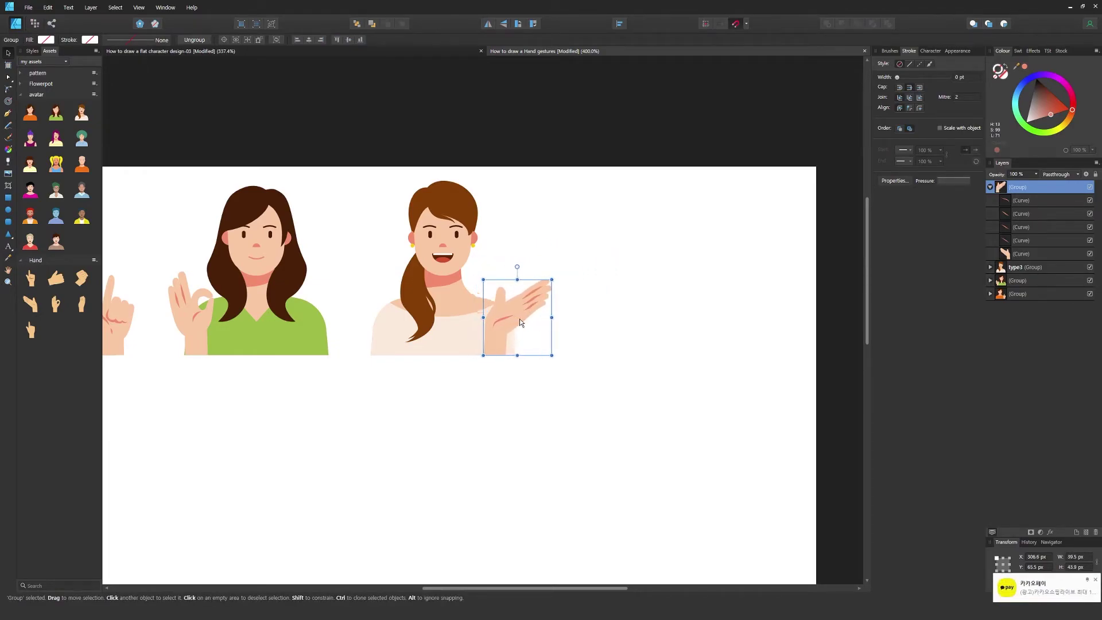
Nudge the open-palm hand slightly outward from the ponytailed avatar's shoulder
click(592, 327)
scroll(563, 337, up, 3)
drag(494, 307, 696, 354)
click(542, 312)
ctrl+alt+click(696, 357)
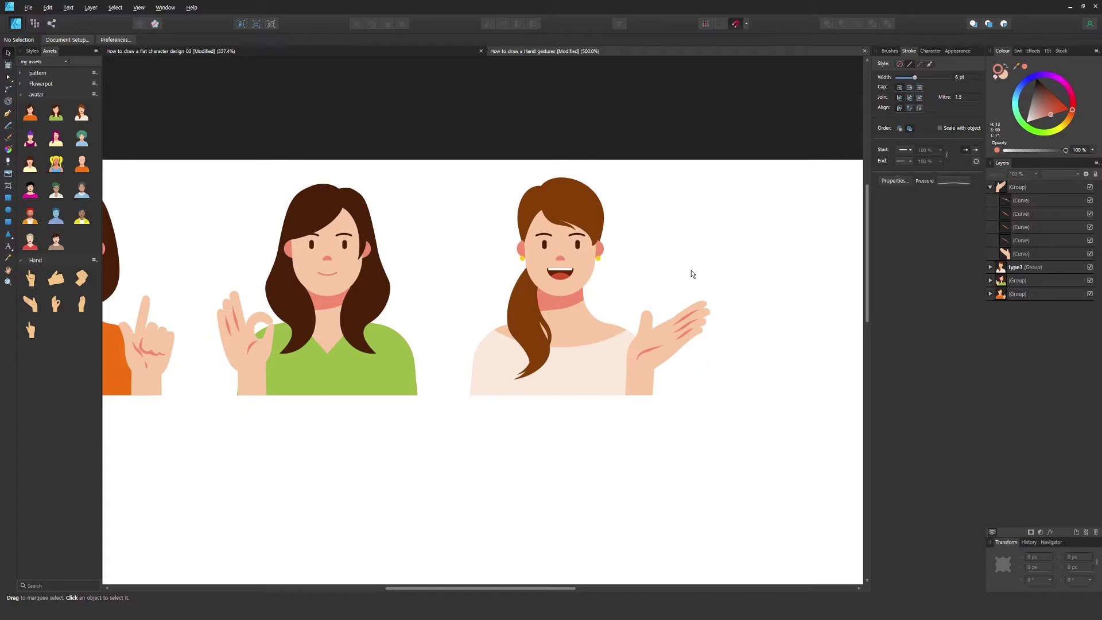
Group the open-palm hand with the ponytailed woman avatar
scroll(705, 286, down, 2)
click(990, 187)
click(1029, 189)
shift+click(1028, 201)
key(ctrl+g)
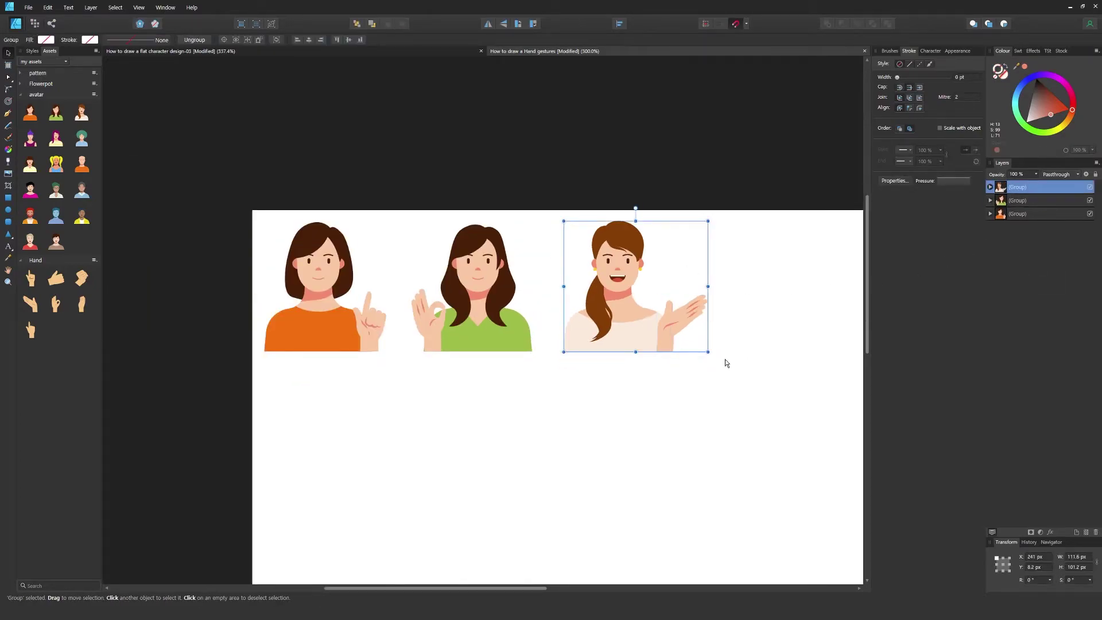
Place the purple-haired woman avatar at the end of the character row
click(726, 363)
drag(32, 142, 756, 285)
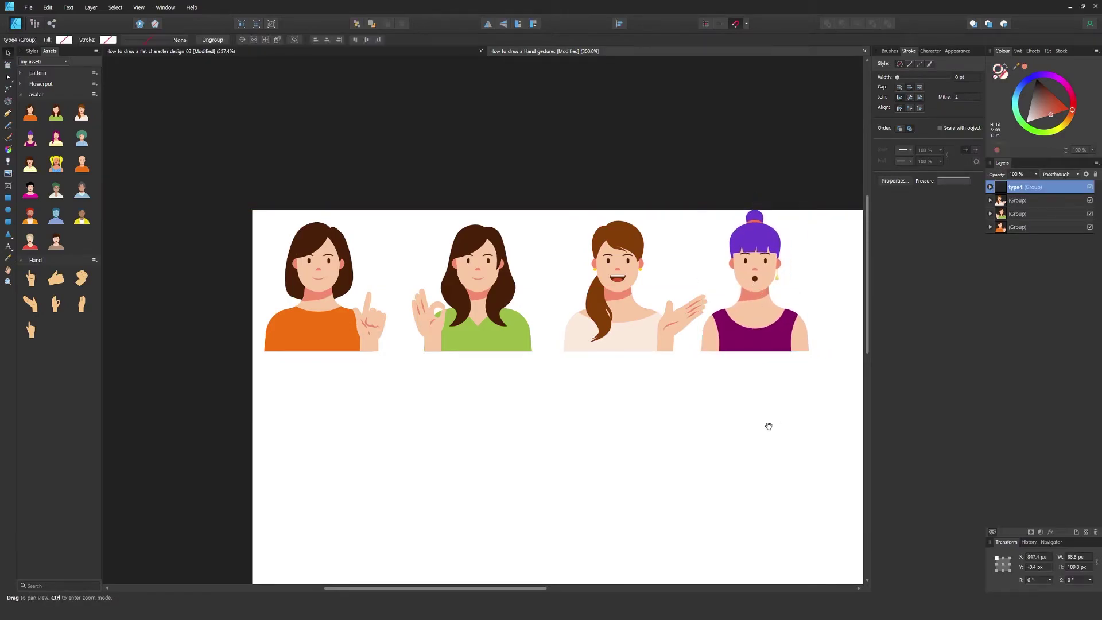
drag(782, 429, 667, 369)
scroll(666, 369, down, 1)
key(ctrl+a)
drag(604, 287, 665, 390)
click(642, 381)
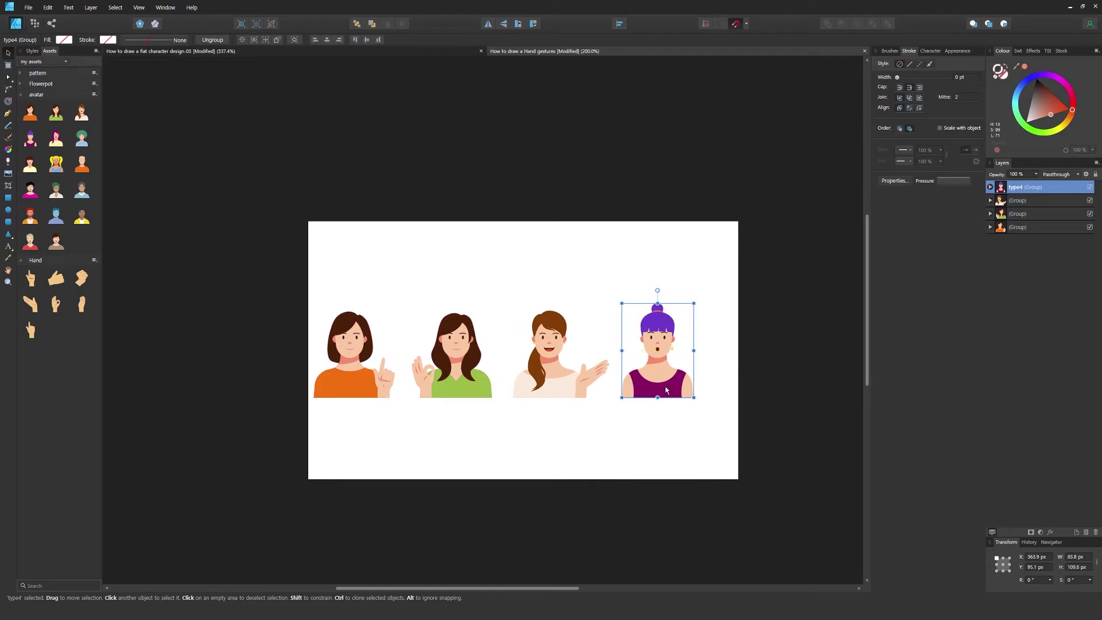
shift+click(560, 391)
click(558, 385)
key(ctrl+z)
key(ctrl+z)
key(ctrl+z)
key(ctrl+z)
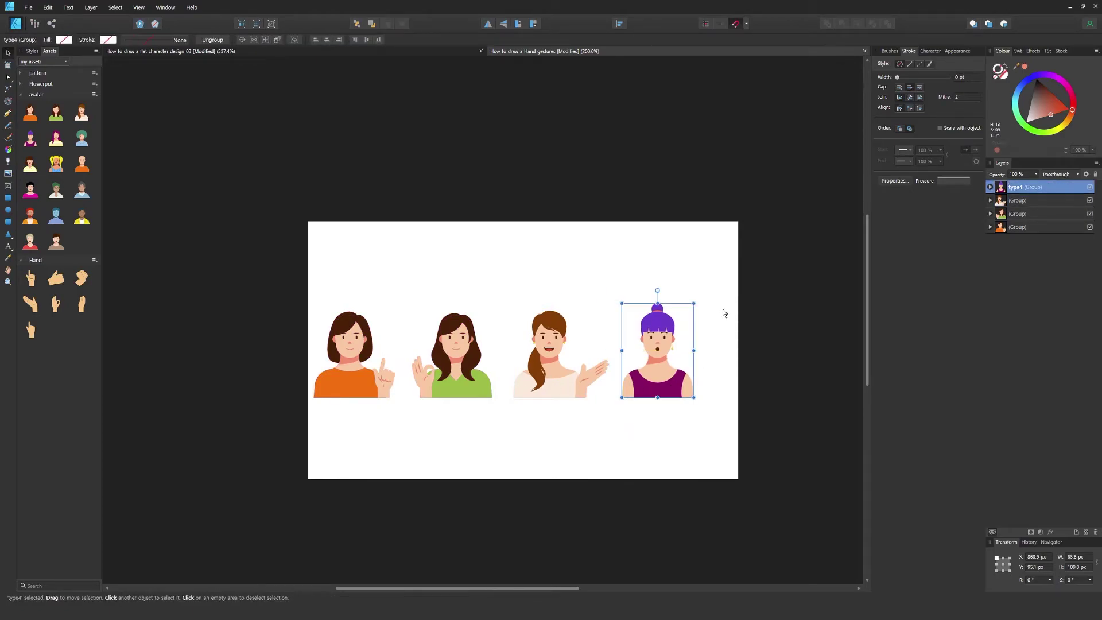
Move the ponytailed and purple-haired avatars into a second row beneath the first two characters
click(643, 276)
shift+click(567, 307)
drag(567, 307, 367, 409)
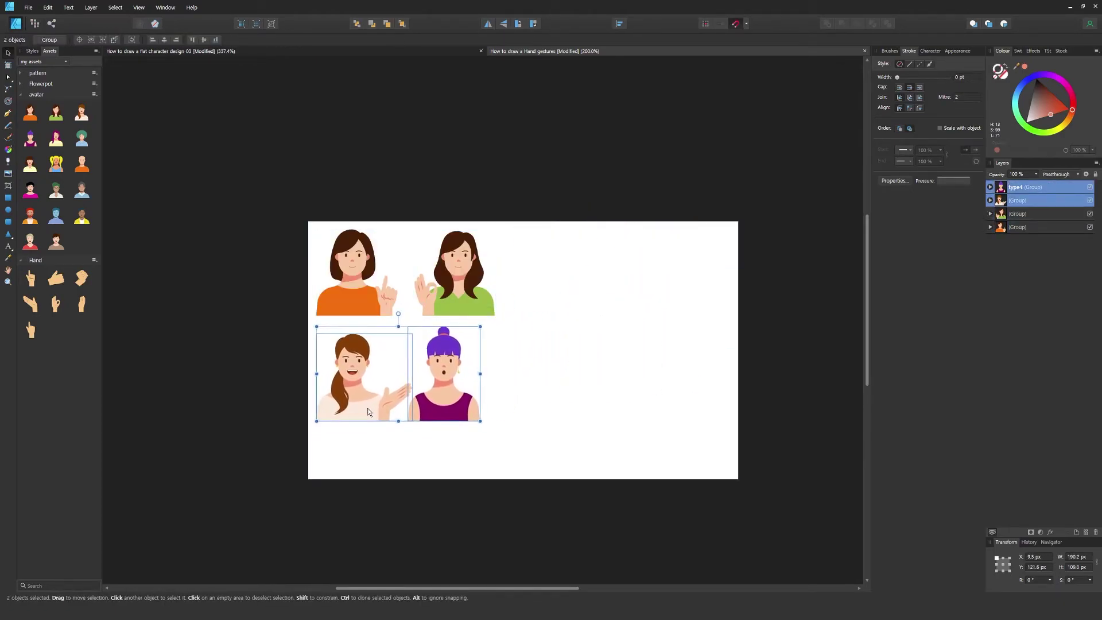
Scale all four characters together to about 268 × 282 px and centre them horizontally on the page
shift+click(363, 305)
shift+click(459, 301)
drag(495, 417, 569, 447)
drag(498, 443, 589, 443)
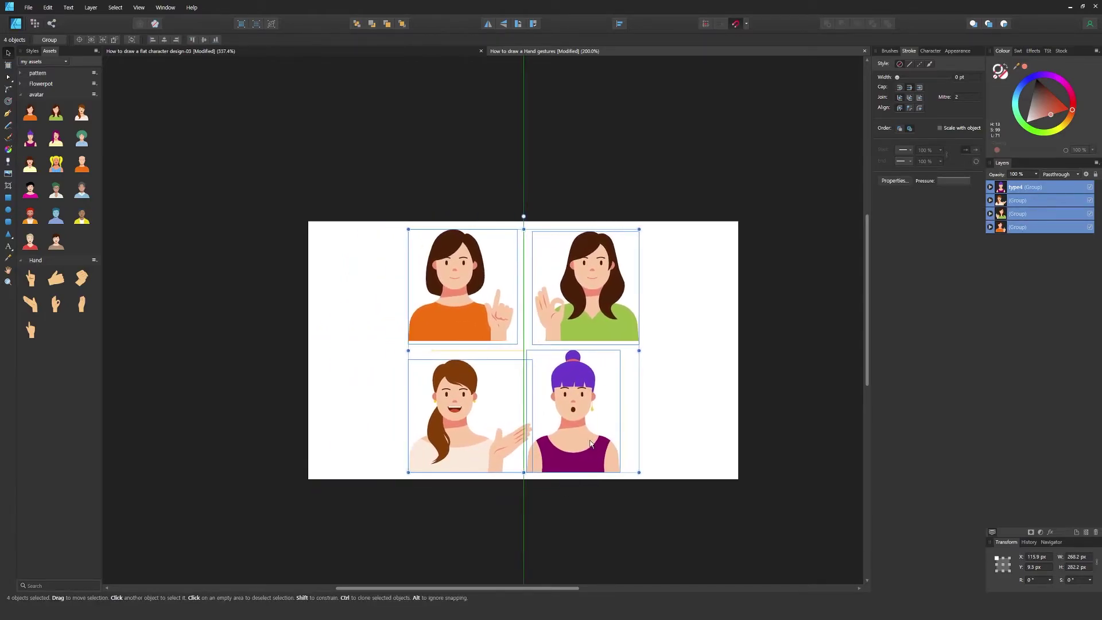
Move the orange-topped woman and the ponytailed woman together further towards the page's left edge
click(463, 352)
click(462, 324)
shift+click(462, 446)
drag(463, 446, 421, 453)
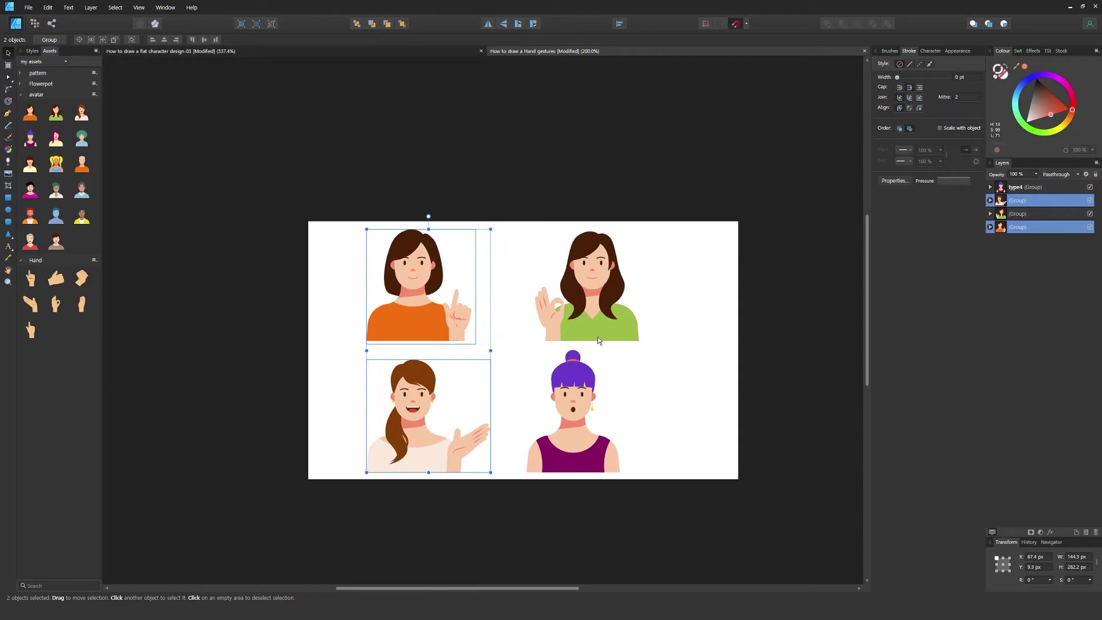
Move the green-topped woman and the purple-haired woman together slightly towards the page's right edge
click(598, 330)
shift+click(585, 456)
drag(585, 457, 599, 462)
click(642, 454)
click(660, 449)
Place the pointing-hand asset beside the purple-haired woman and scale it to her proportions
key(space)
drag(402, 360, 659, 478)
click(658, 428)
drag(31, 330, 490, 295)
drag(397, 126, 503, 317)
Match the hand's fill to the purple-haired woman's skin tone and tilt it with the index fingertip on her chin
key(i)
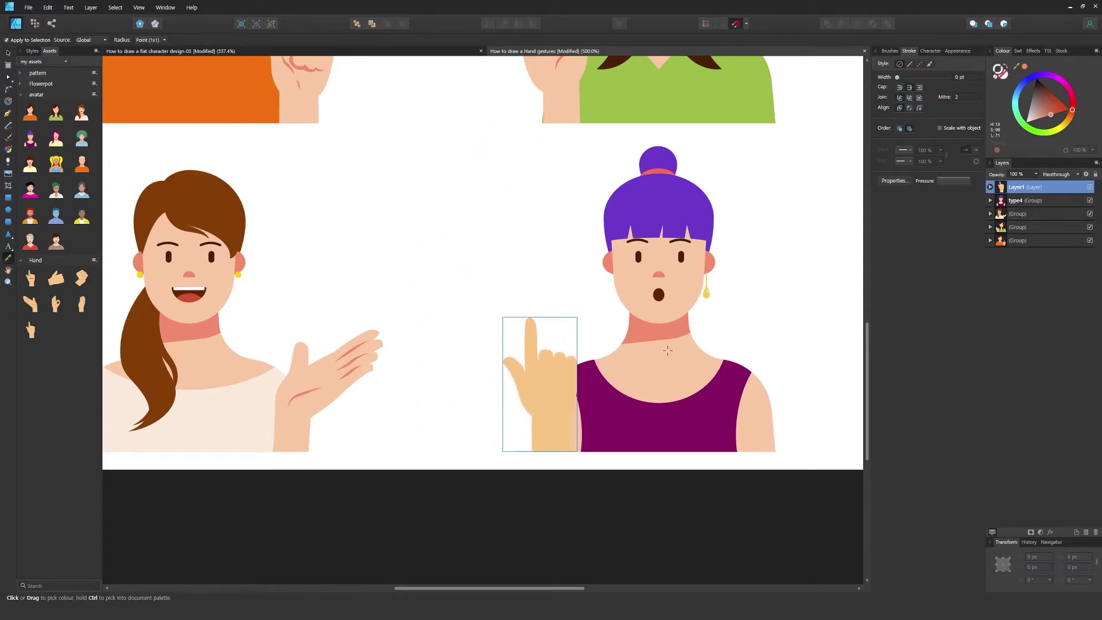
click(666, 356)
key(ctrl+z)
key(v)
mouse_move(562, 402)
mouse_down()
mouse_move(685, 394)
mouse_move(659, 395)
mouse_up()
drag(684, 308, 703, 324)
Turn a duplicate of the hand shape into an unfilled 0.5 pt outline in the neck shadow's colour
key(a)
click(646, 394)
drag(615, 437, 605, 451)
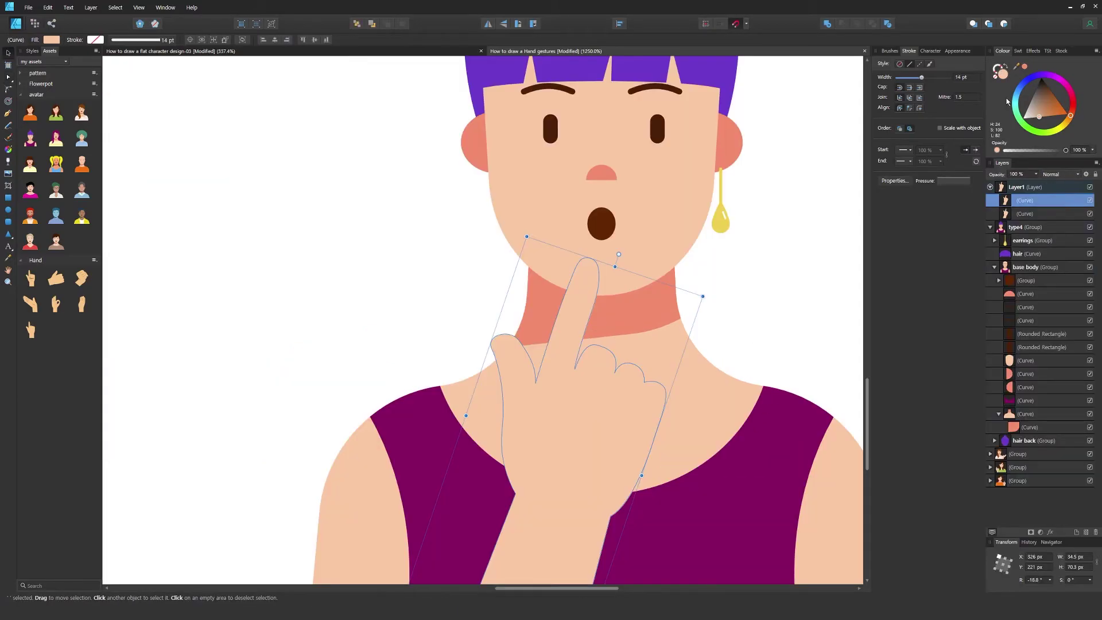
key(shift+x)
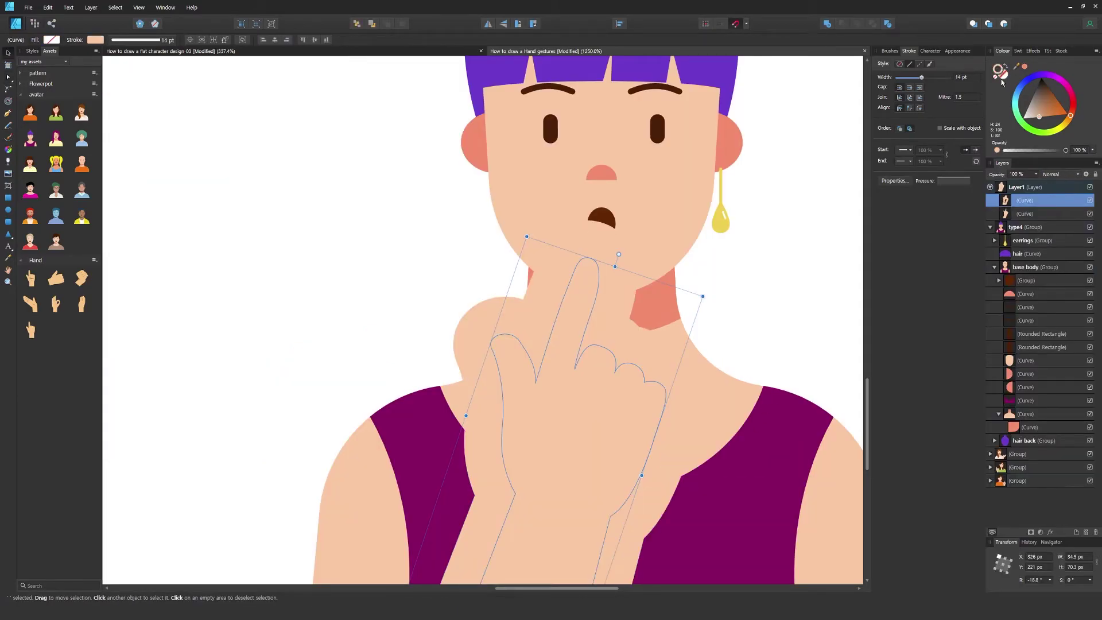
key(i)
click(664, 299)
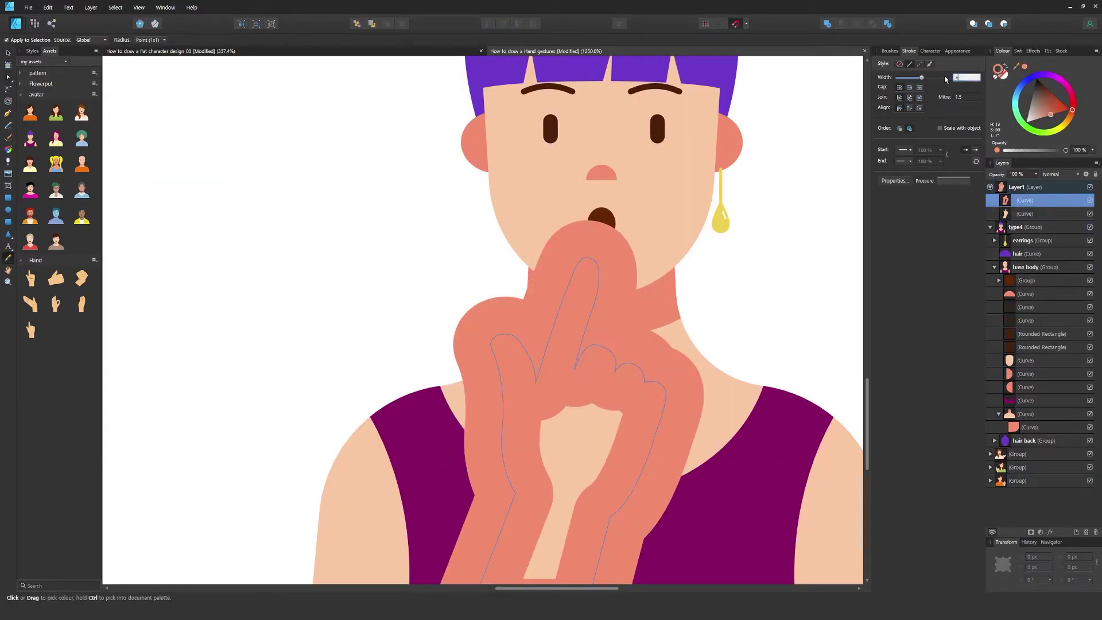
key(Return)
Taper the hand outline's pressure profile to zero at both ends with a lowered middle, and set the stroke width to 1 pt
click(953, 180)
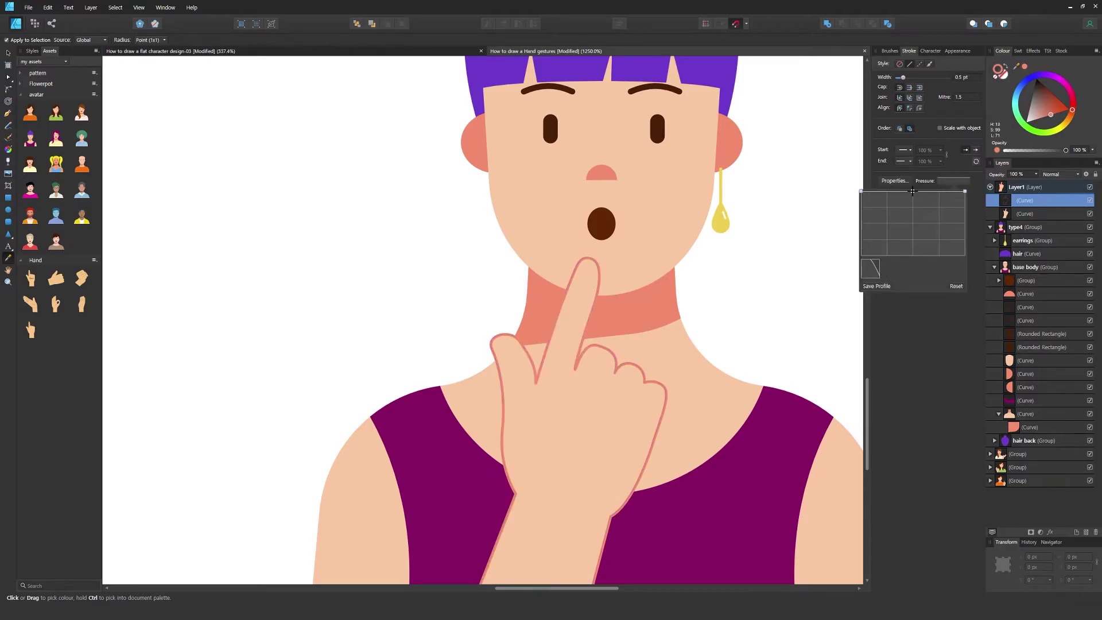
drag(962, 228, 964, 256)
drag(912, 191, 912, 219)
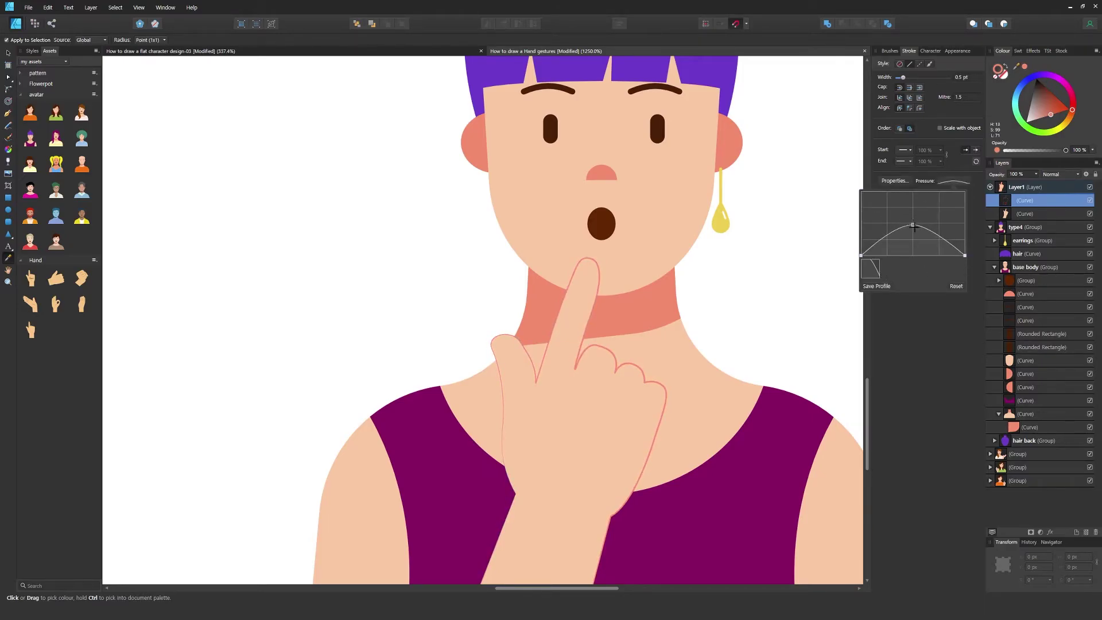
drag(905, 78, 909, 78)
Delete the hand outline's segment between the index finger and the first curled finger
scroll(628, 346, up, 4)
key(a)
drag(576, 258, 616, 277)
ctrl+click(577, 299)
drag(705, 344, 634, 247)
ctrl+click(567, 305)
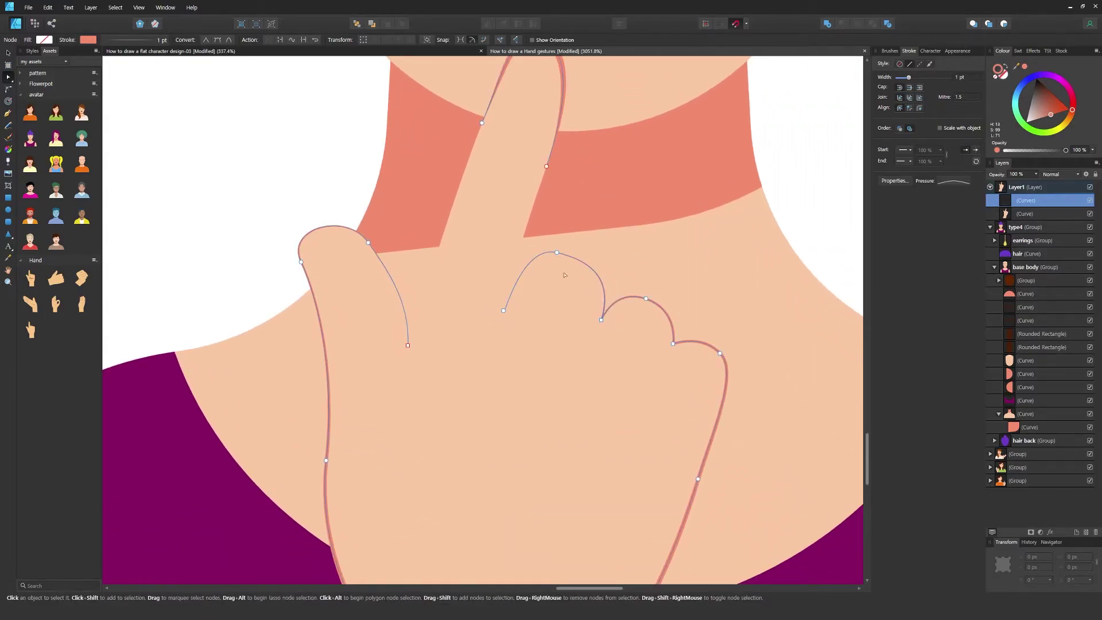
Open a gap in the hand outline along the outer side just below the last knuckle
scroll(666, 355, down, 3)
scroll(666, 355, right, 2)
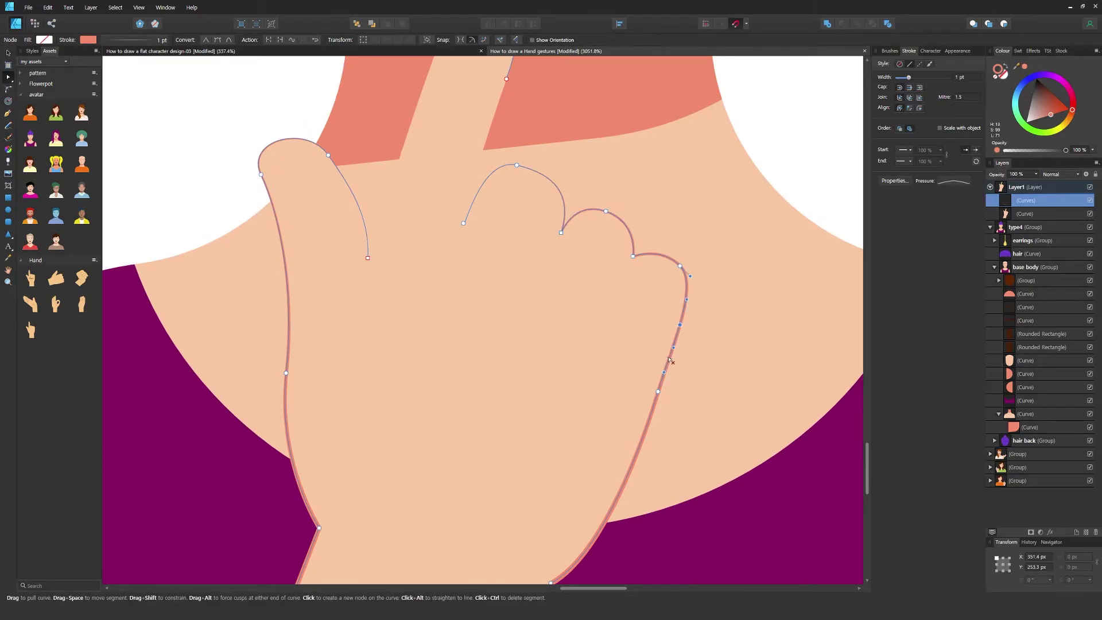
scroll(670, 360, up, 1)
scroll(652, 369, left, 3)
Add a line from the thumb crease along the index finger, and remove the outline around the thumb tip and wrist
click(588, 335)
key(p)
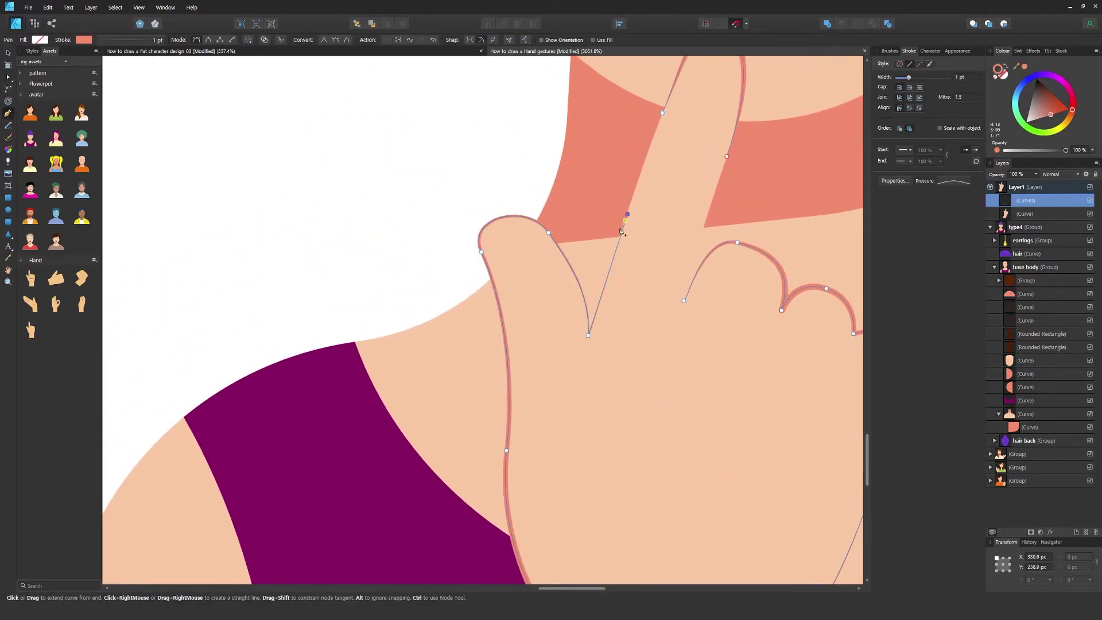
key(a)
ctrl+click(526, 220)
mouse_move(603, 459)
mouse_down()
mouse_move(578, 352)
mouse_move(564, 151)
mouse_up()
scroll(564, 151, down, 1)
ctrl+click(497, 308)
mouse_move(591, 262)
mouse_down()
mouse_move(568, 302)
mouse_move(533, 211)
mouse_up()
alt+click(614, 333)
alt+click(512, 435)
Examine how the hand's contour lines look at full character scale beside the other figures
scroll(639, 281, down, 8)
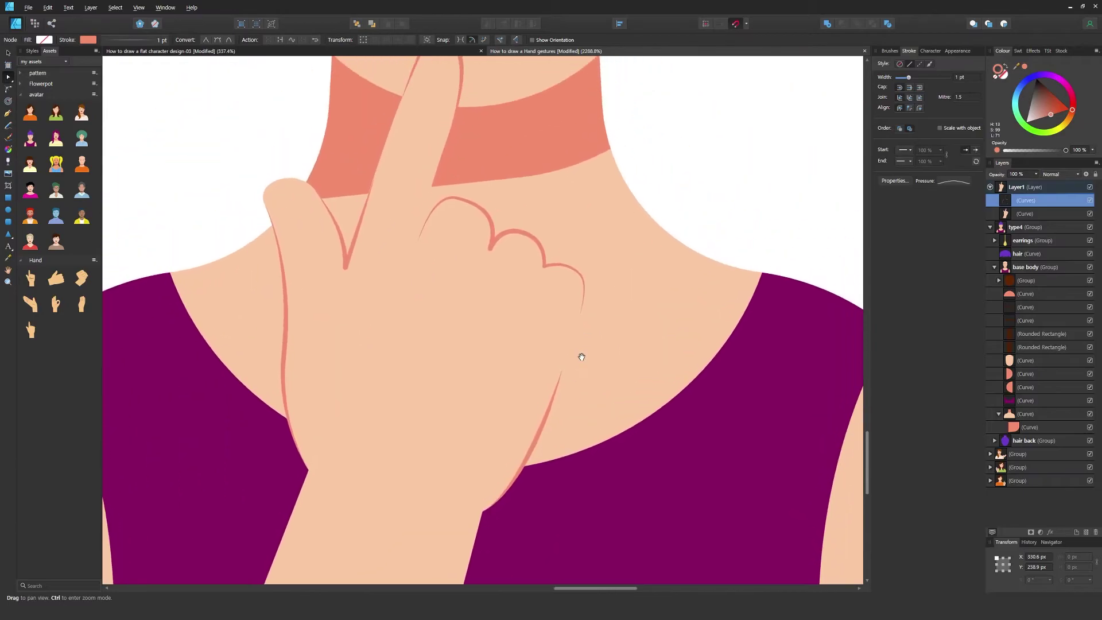
scroll(569, 325, down, 3)
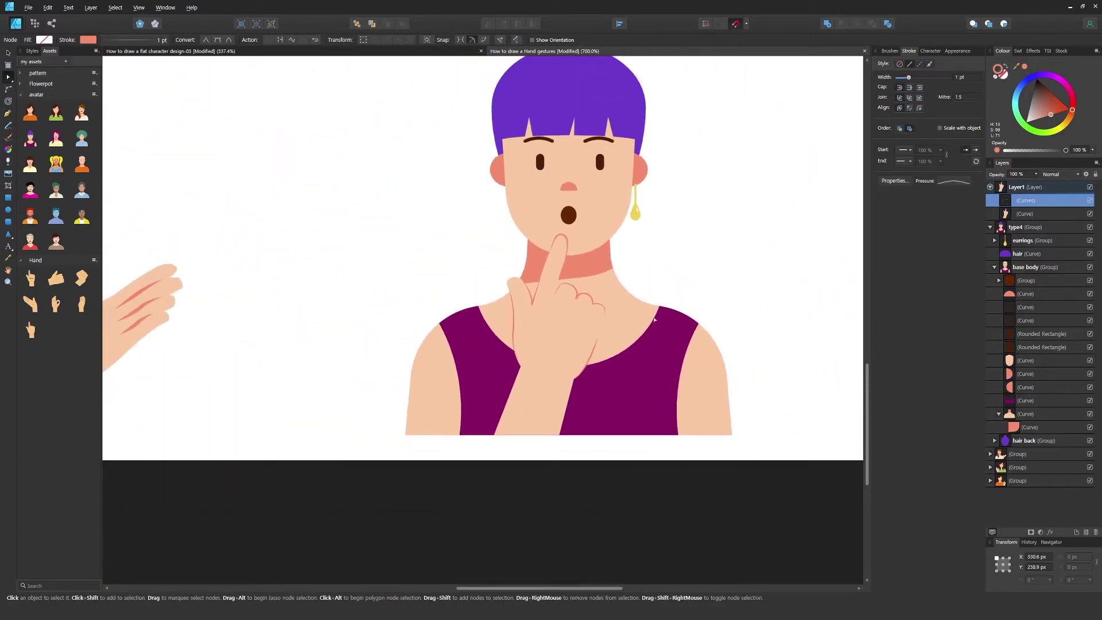
scroll(711, 405, down, 3)
scroll(709, 405, up, 6)
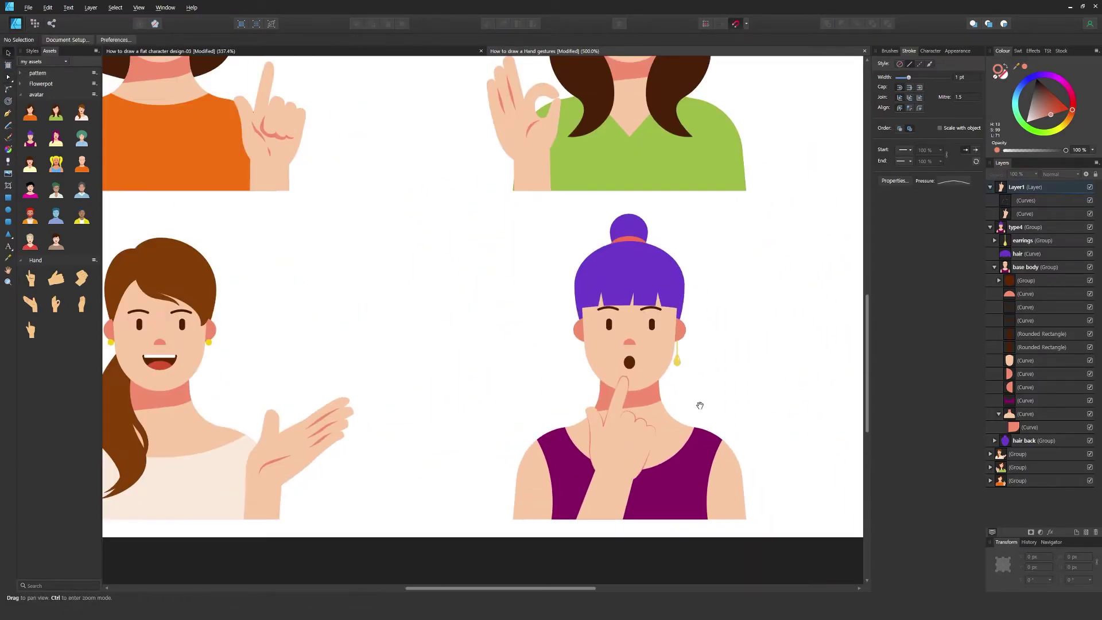
drag(637, 371, 700, 326)
scroll(637, 356, up, 1)
drag(707, 368, 714, 182)
drag(698, 259, 663, 399)
Separate the index finger's lower line from the thumb crease and extend it down into the hand
drag(600, 358, 717, 364)
scroll(718, 365, down, 1)
click(618, 310)
key(a)
click(616, 312)
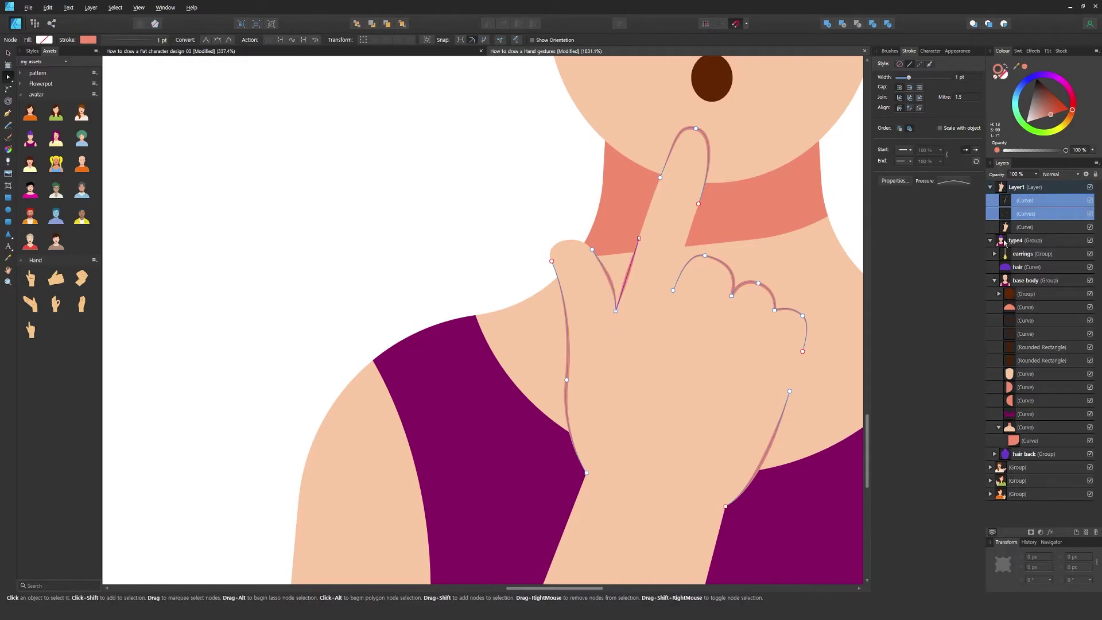
click(1035, 205)
drag(615, 310, 539, 312)
click(511, 219)
Break the outline between the first two curled fingers and extend the first finger's line further down into the hand
scroll(539, 312, down, 1)
scroll(566, 329, up, 3)
click(567, 231)
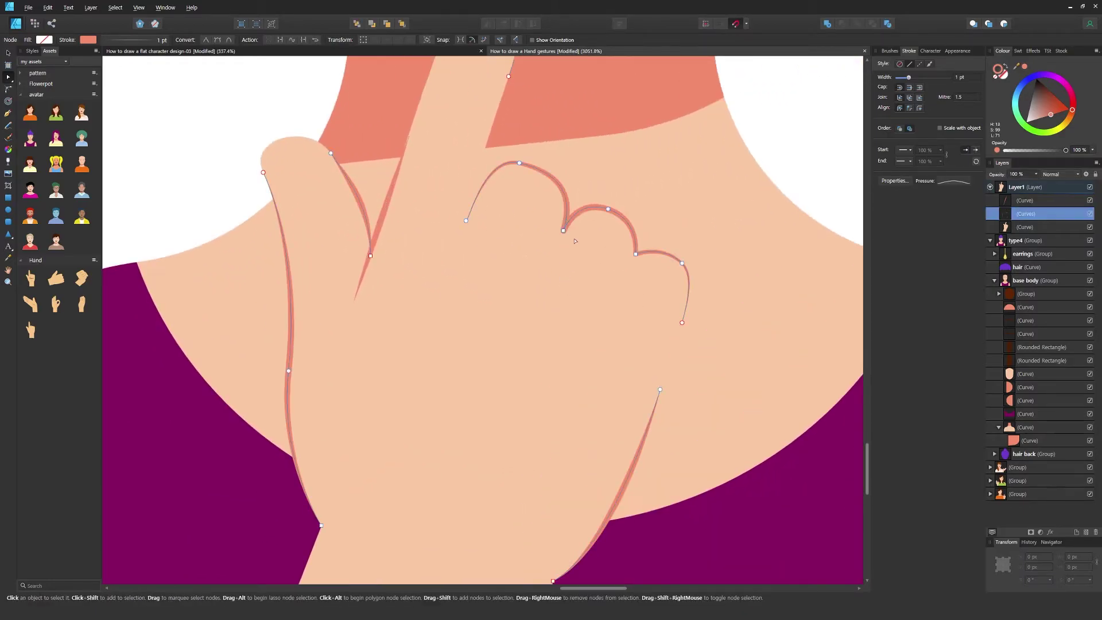
click(270, 40)
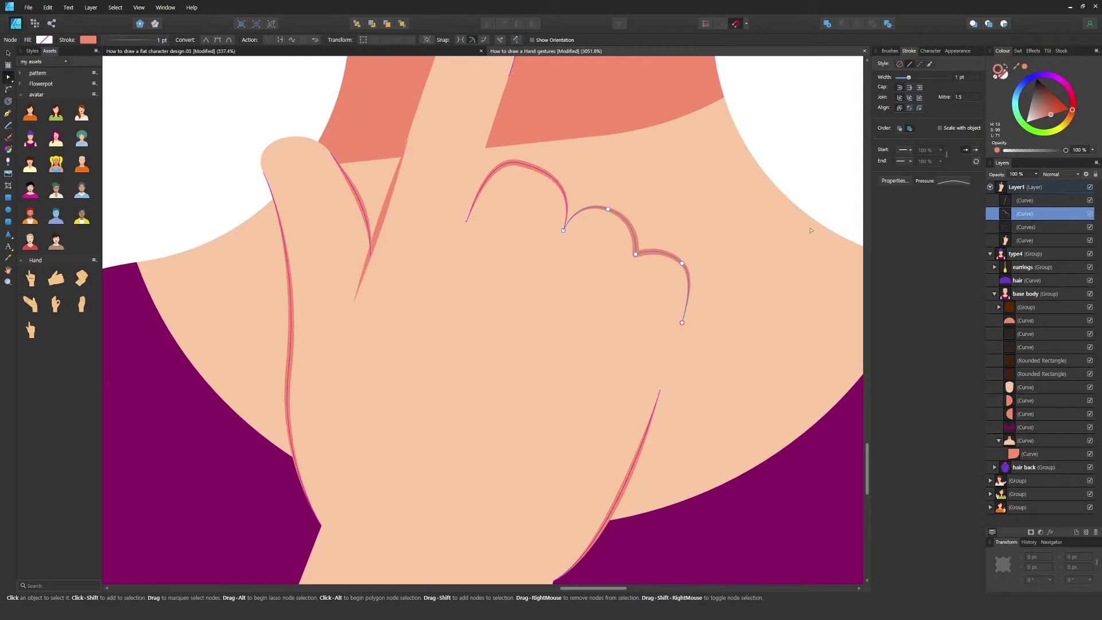
click(562, 256)
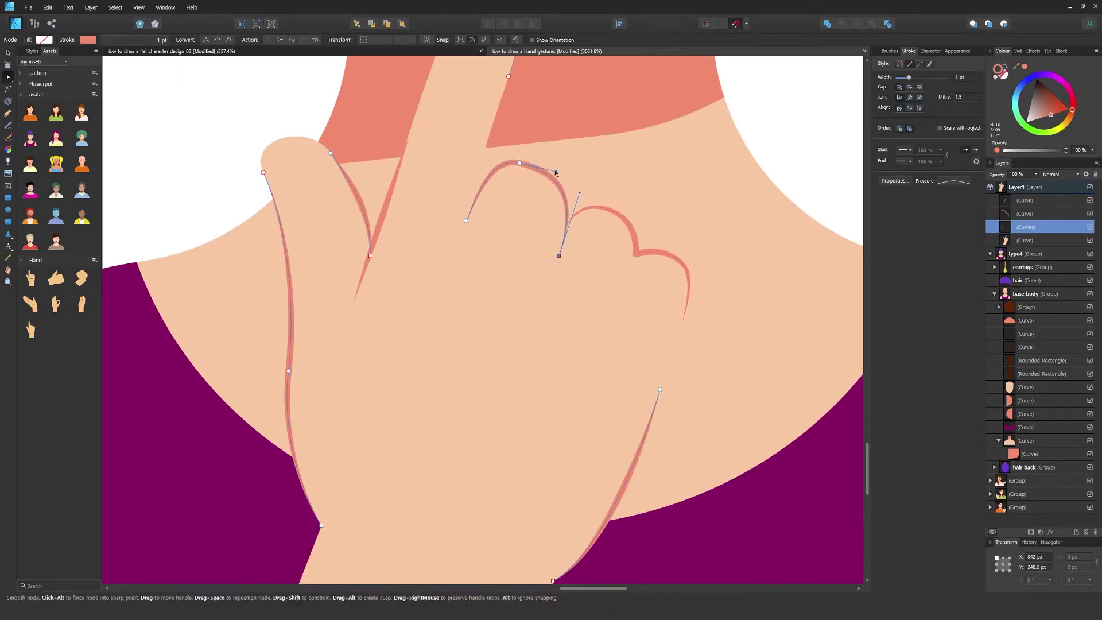
drag(575, 185, 527, 166)
click(527, 166)
click(602, 213)
click(797, 161)
Group the pointing hand with the purple-haired woman avatar
scroll(677, 218, down, 4)
drag(657, 202, 684, 378)
scroll(684, 378, down, 2)
scroll(684, 377, down, 3)
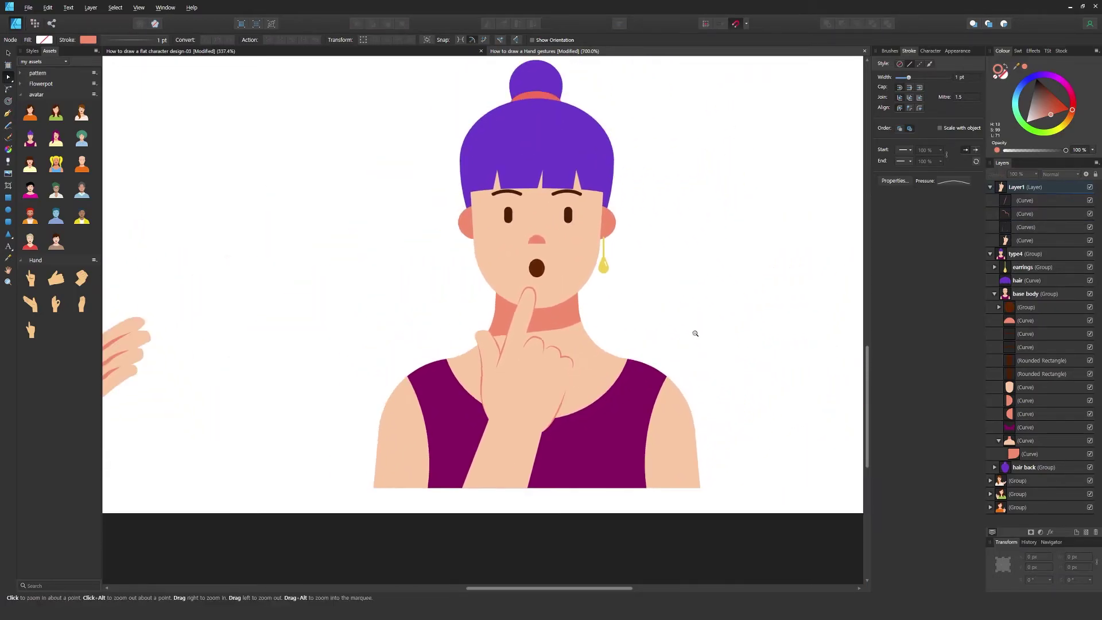
click(990, 188)
click(990, 201)
click(1055, 205)
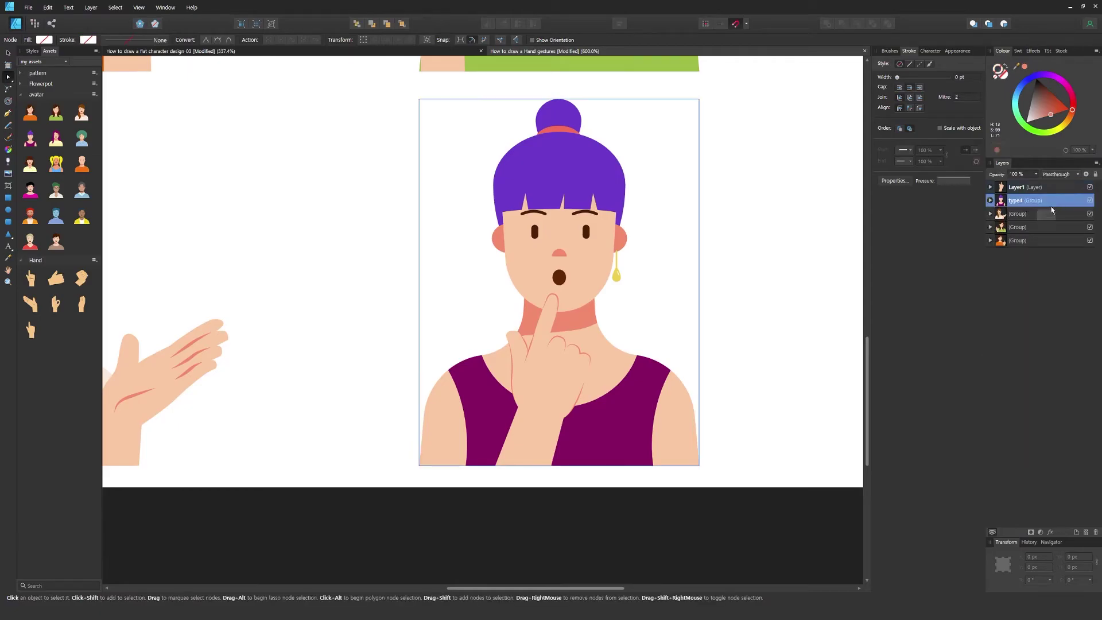
shift+click(1061, 187)
key(ctrl+g)
scroll(807, 270, down, 2)
drag(723, 263, 700, 386)
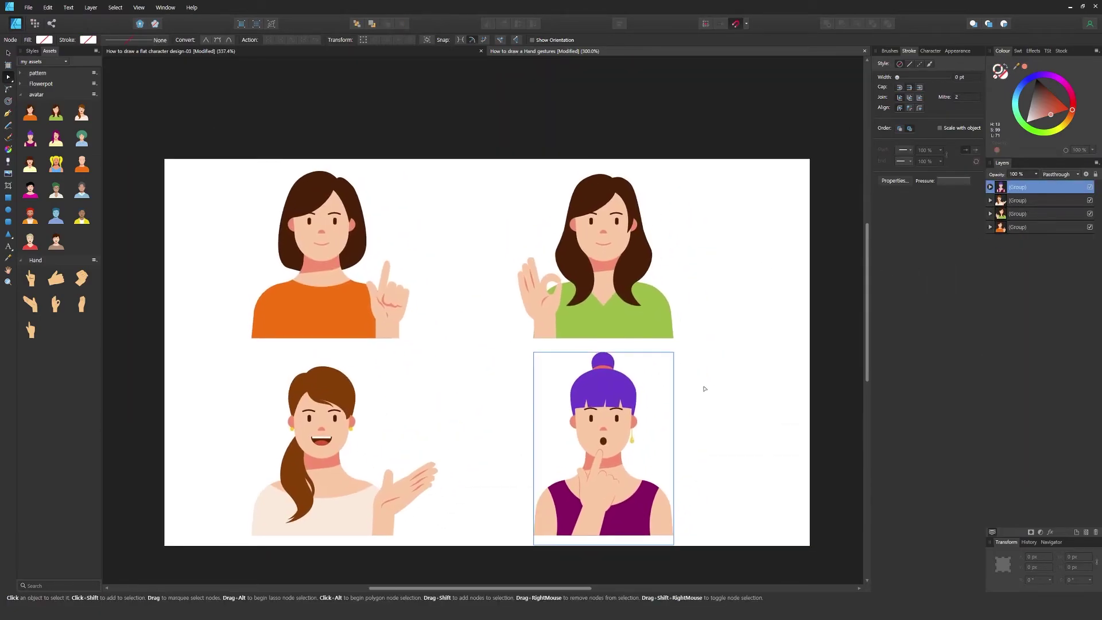
click(701, 386)
drag(448, 355, 512, 327)
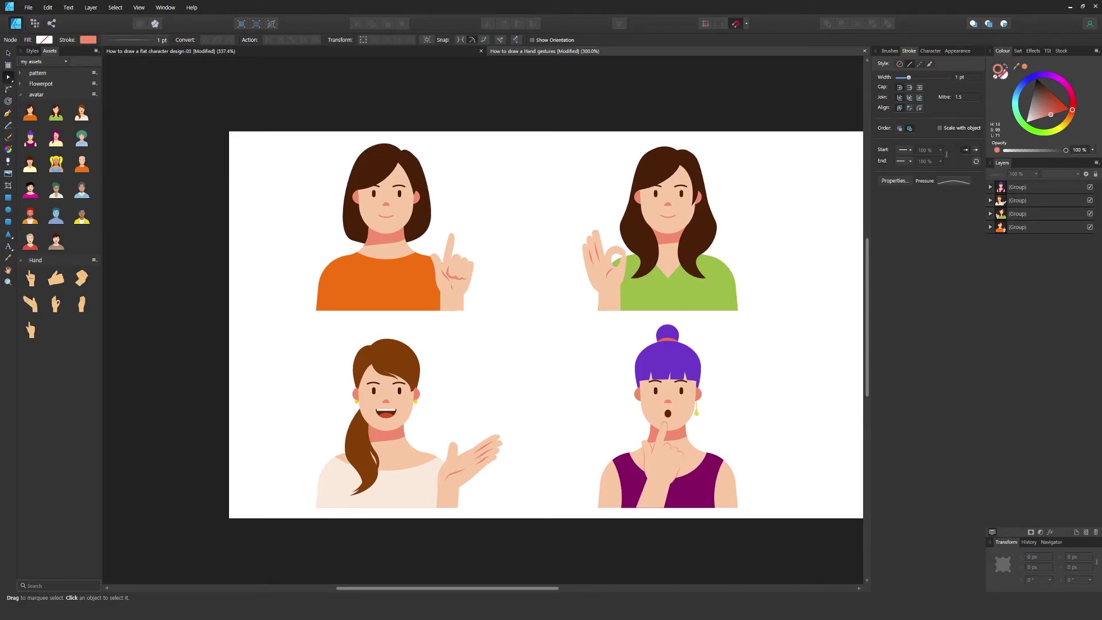
Slightly enlarge the pointing hand of the woman in the orange top
click(468, 276)
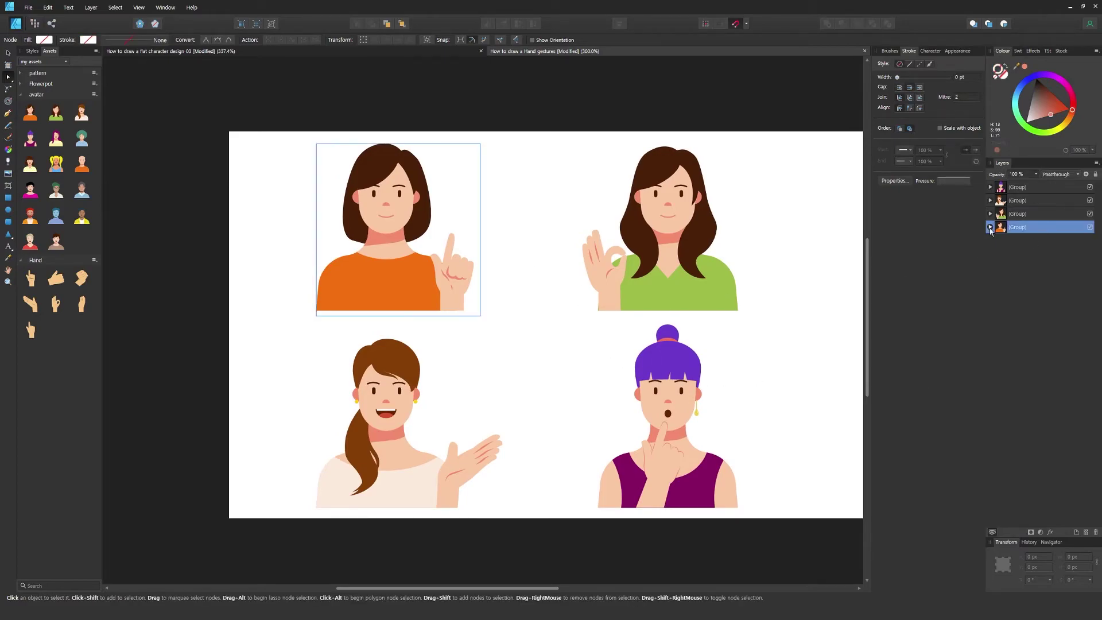
click(1024, 241)
drag(485, 223, 491, 233)
click(539, 313)
Draw a vertical line about 13 px long above the orange-topped woman's raised finger
scroll(528, 305, up, 2)
drag(538, 292, 620, 381)
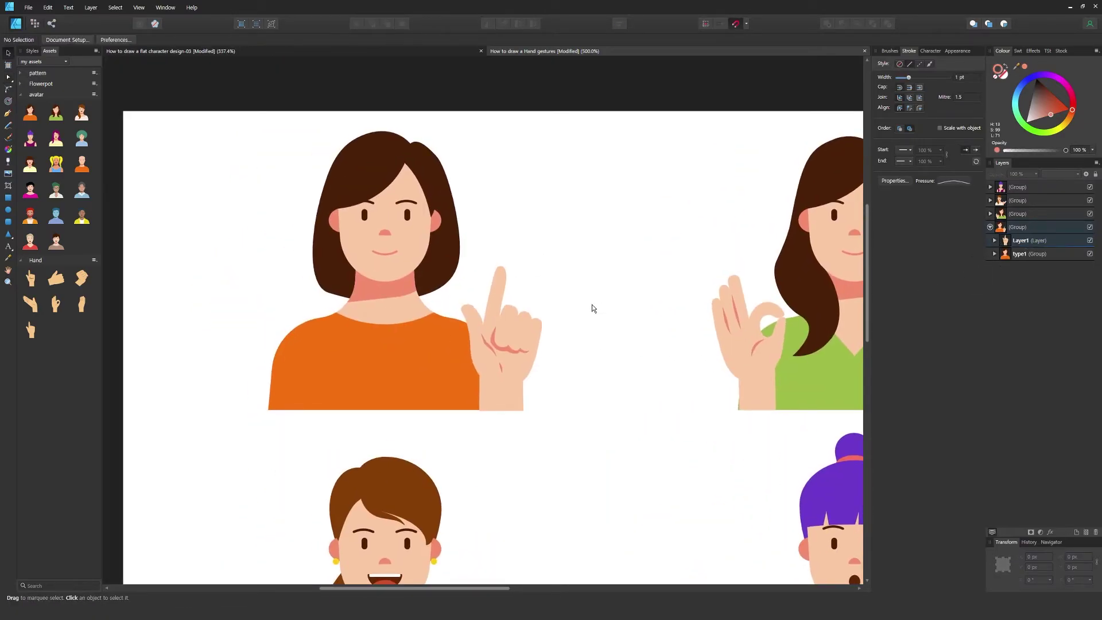
key(p)
click(519, 220)
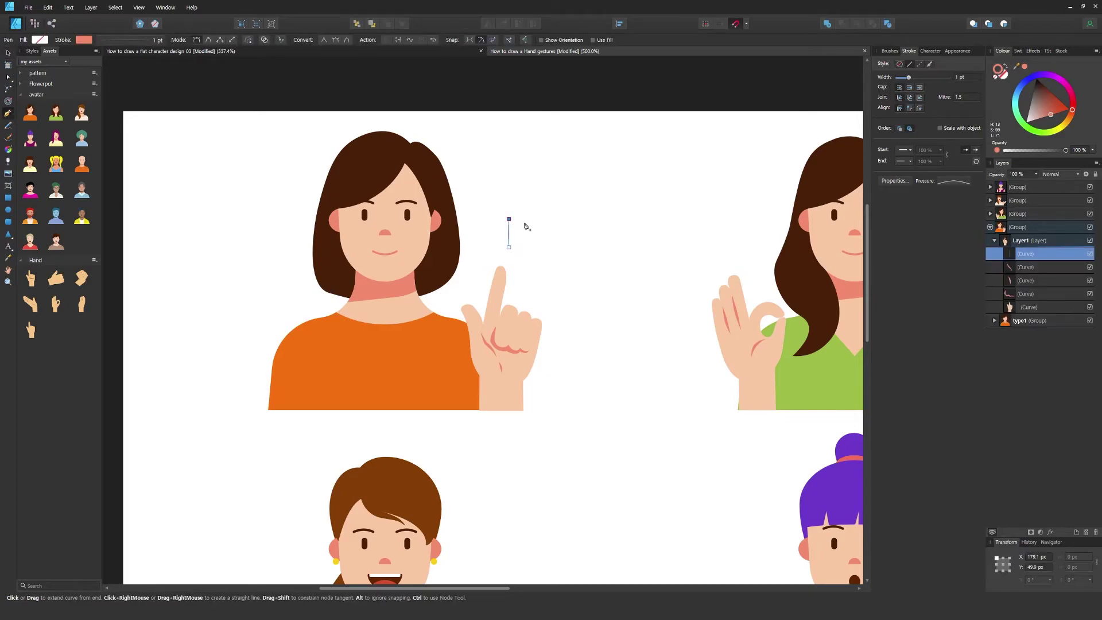
Reset the line's pressure profile, colour its stroke black and set the width to 3.9 pt
click(960, 182)
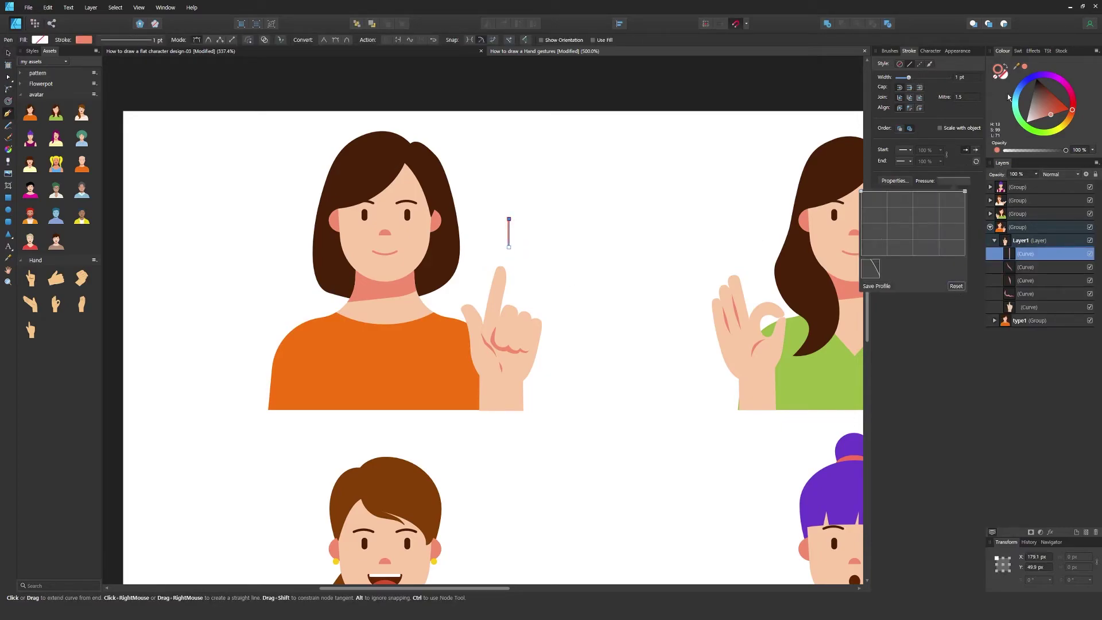
click(970, 109)
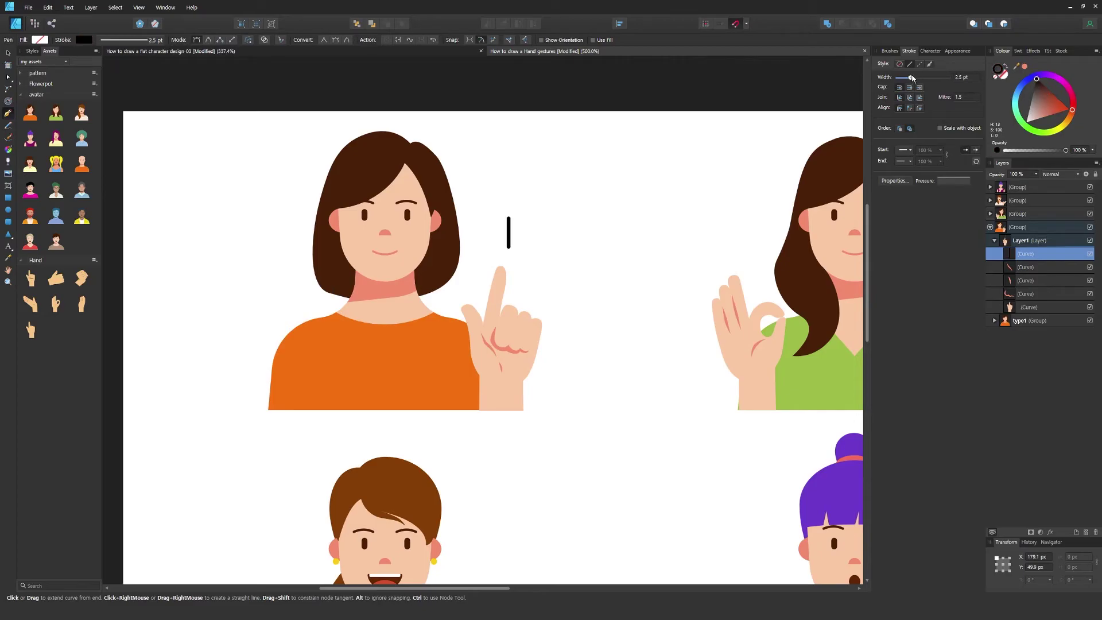
drag(912, 76, 912, 77)
Duplicate the line as an 11 px mark slanted at 60° beside it, and mirror a copy onto the other side
key(v)
scroll(523, 240, up, 2)
drag(501, 239, 529, 240)
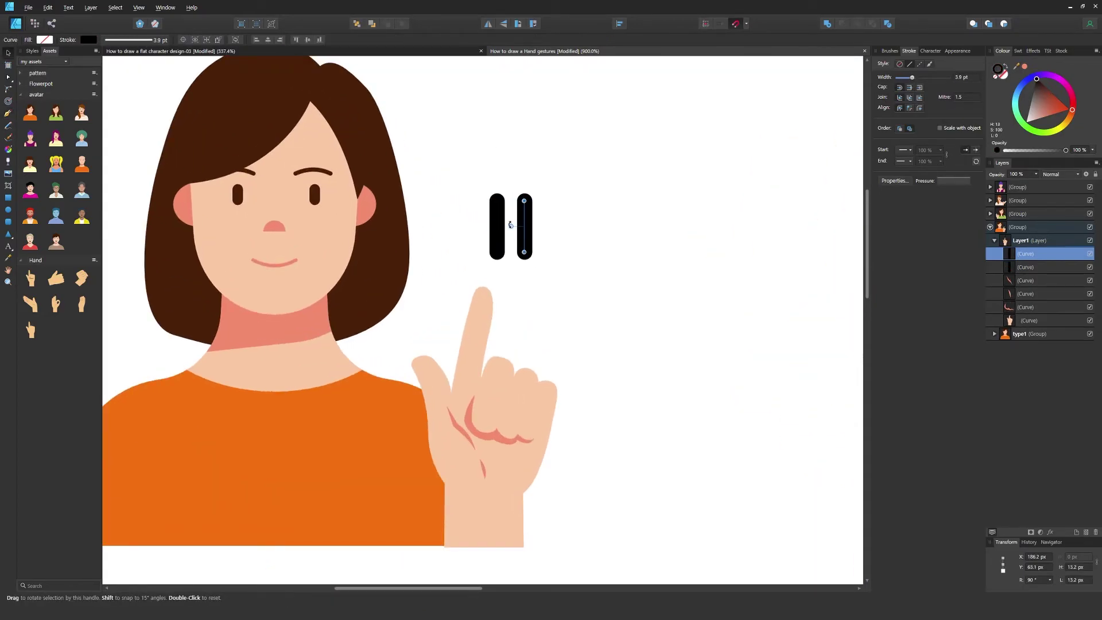
key(p)
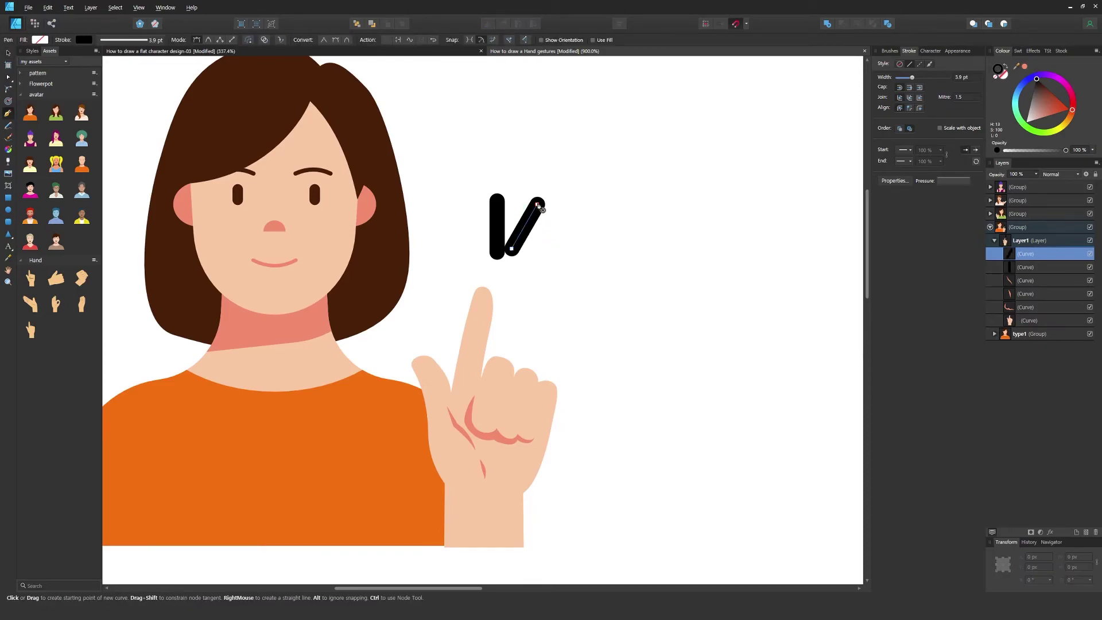
key(v)
drag(525, 229, 536, 233)
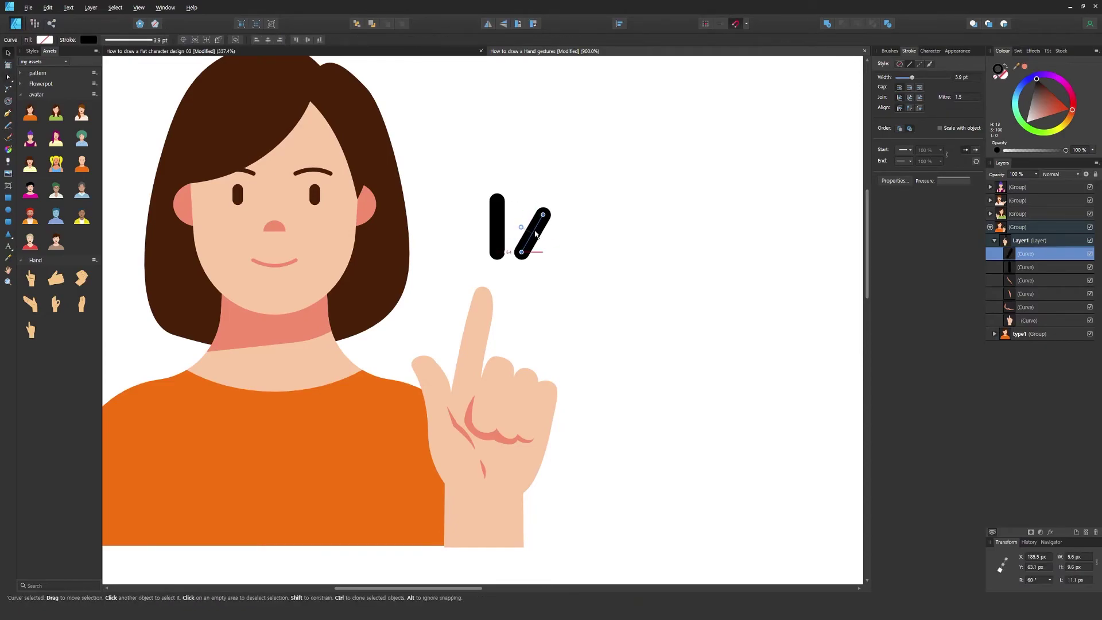
click(488, 23)
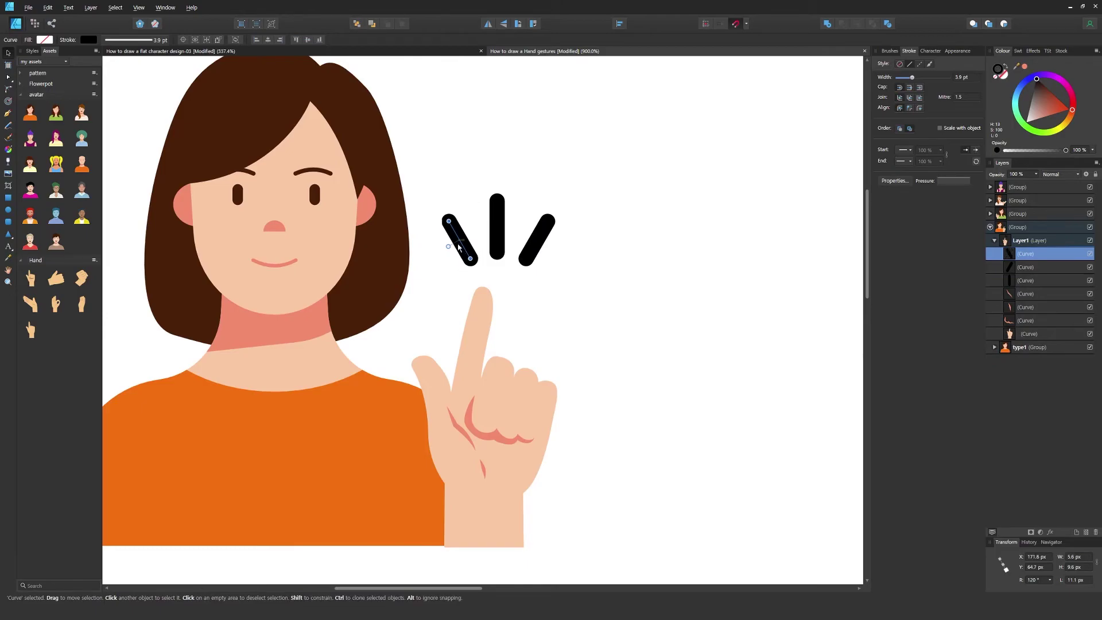
Rotate the three accent lines together about 11° clockwise above the fingertip and set their stroke width to 2.1 pt
shift+click(498, 251)
drag(531, 191, 554, 232)
key(z)
alt+click(574, 257)
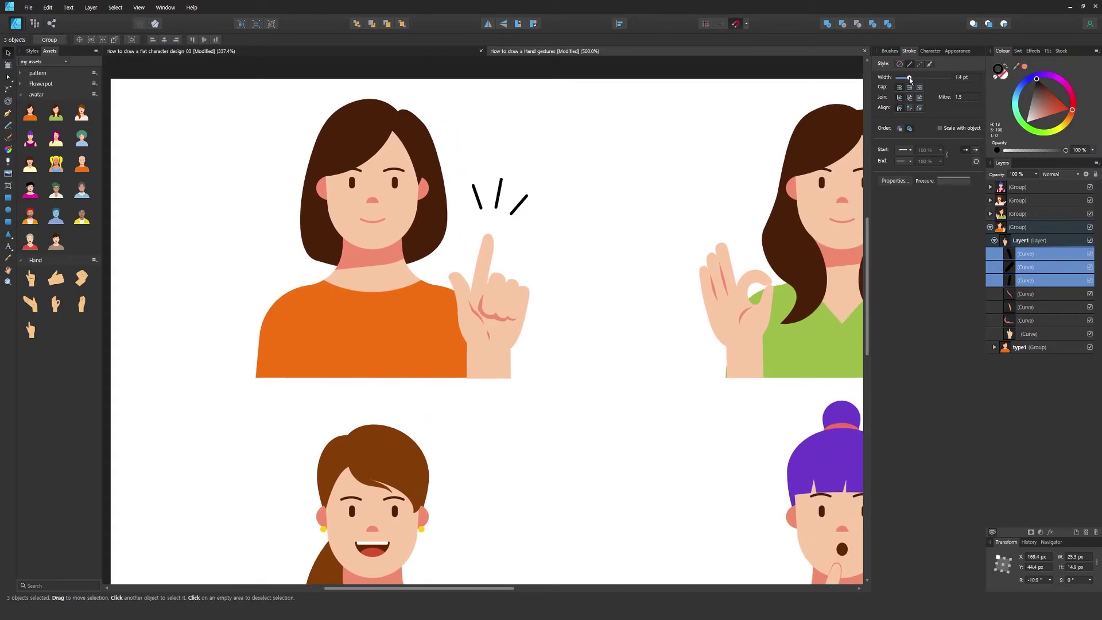
drag(910, 81, 912, 81)
Expand the three accent lines' strokes into shapes and group them
drag(625, 284, 420, 290)
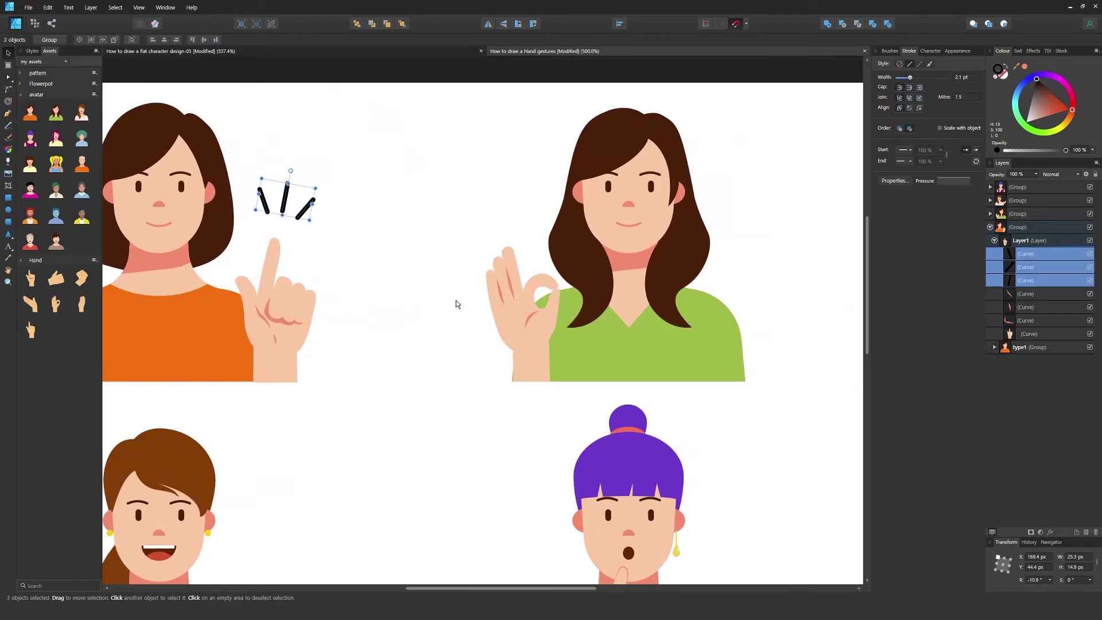
drag(595, 302, 707, 301)
click(92, 8)
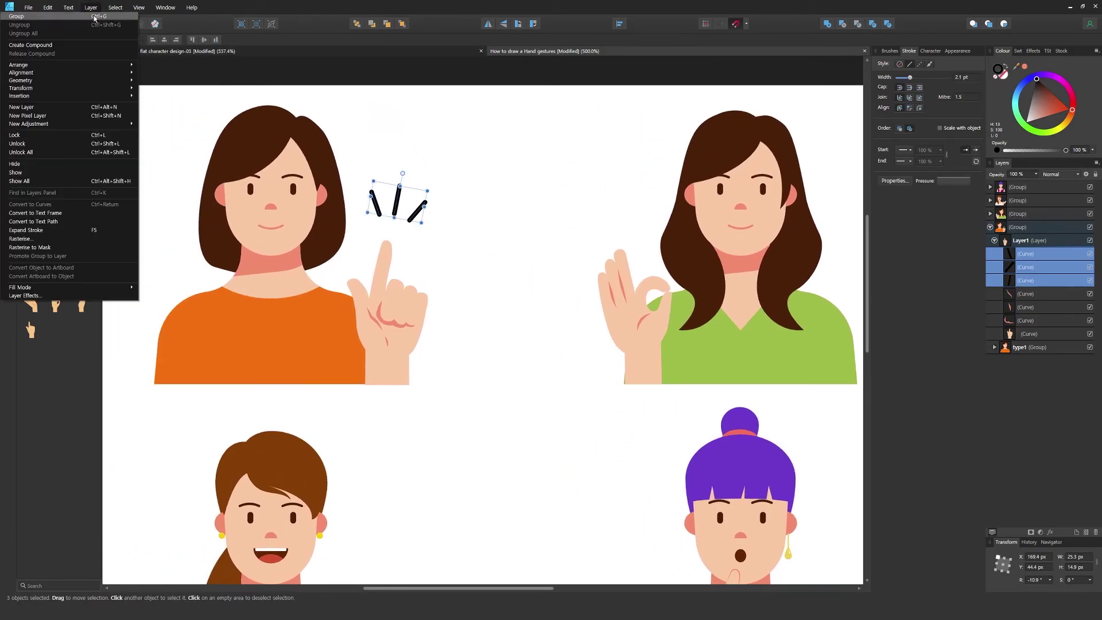
click(53, 232)
key(ctrl+g)
Duplicate the accent-mark group, flip it horizontally and fit it above the green-topped woman's OK hand
mouse_move(418, 212)
ctrl+mouse_down()
mouse_move(640, 227)
mouse_move(603, 224)
mouse_move(619, 195)
mouse_move(606, 223)
mouse_move(462, 126)
ctrl+mouse_up()
click(488, 24)
key(alt)
key(space)
click(422, 266)
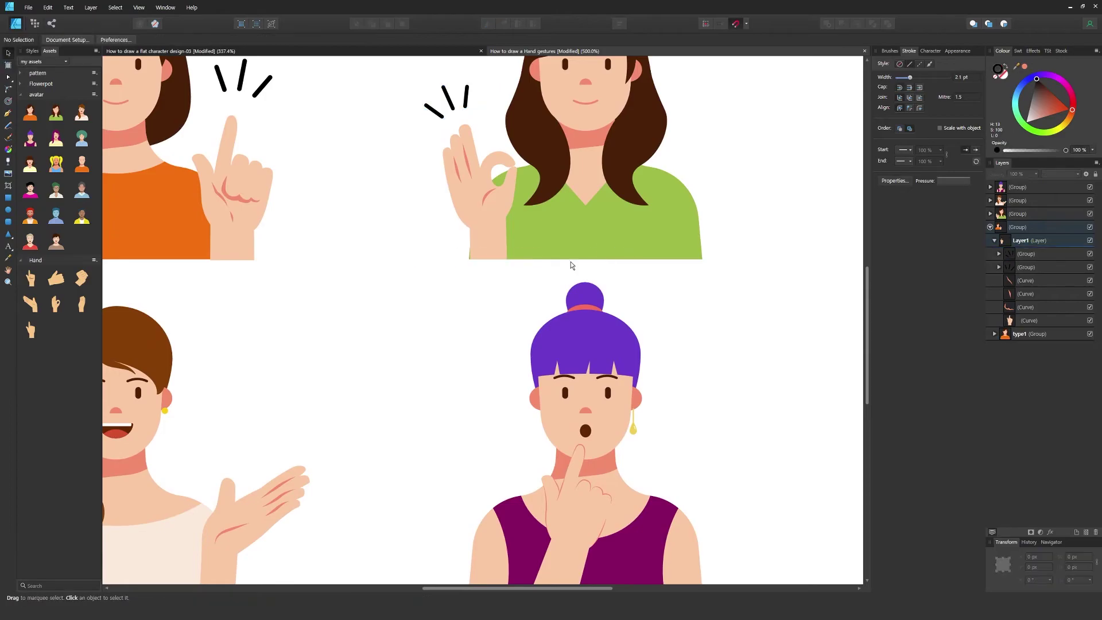
drag(401, 400, 461, 367)
drag(476, 98, 454, 141)
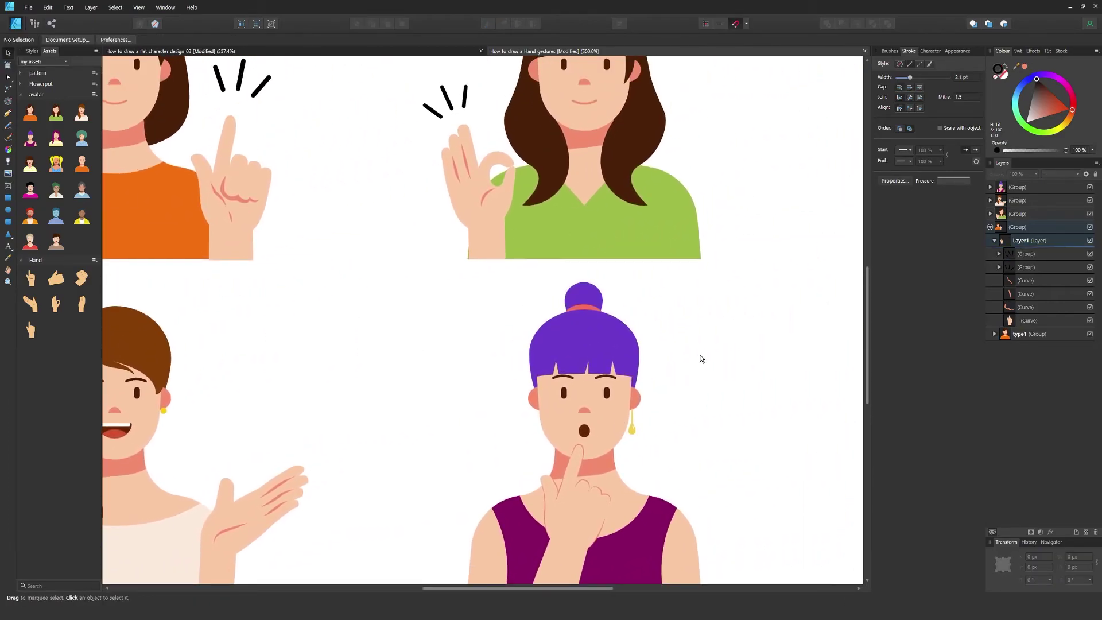
Add a "?" as art text beside the purple-haired woman's head
scroll(700, 359, down, 2)
key(t)
click(687, 310)
text(?)
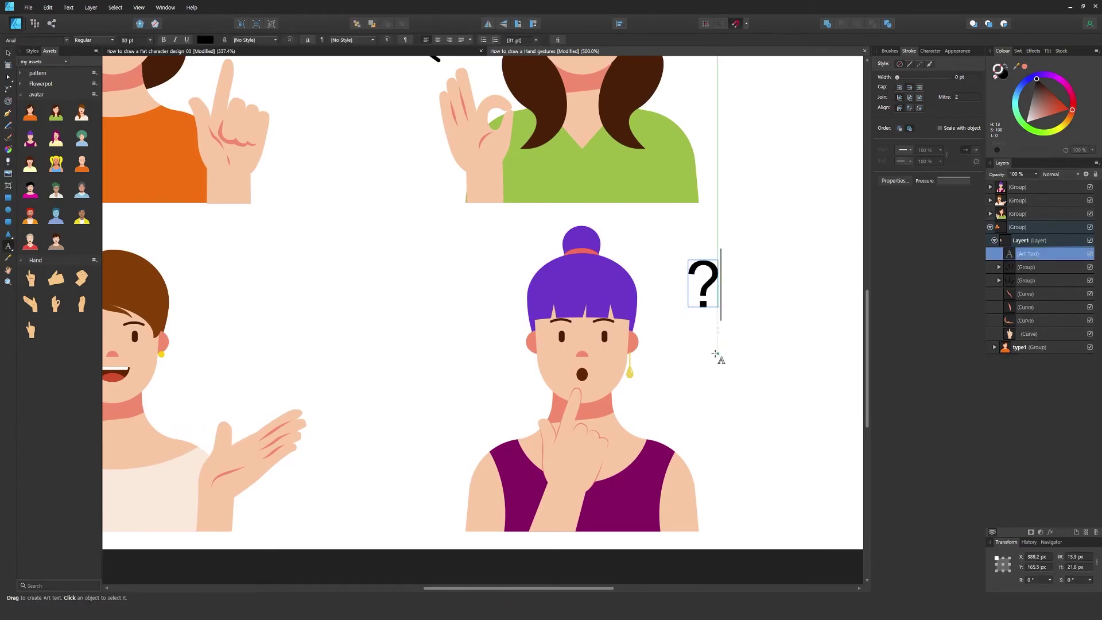
key(Escape)
click(8, 53)
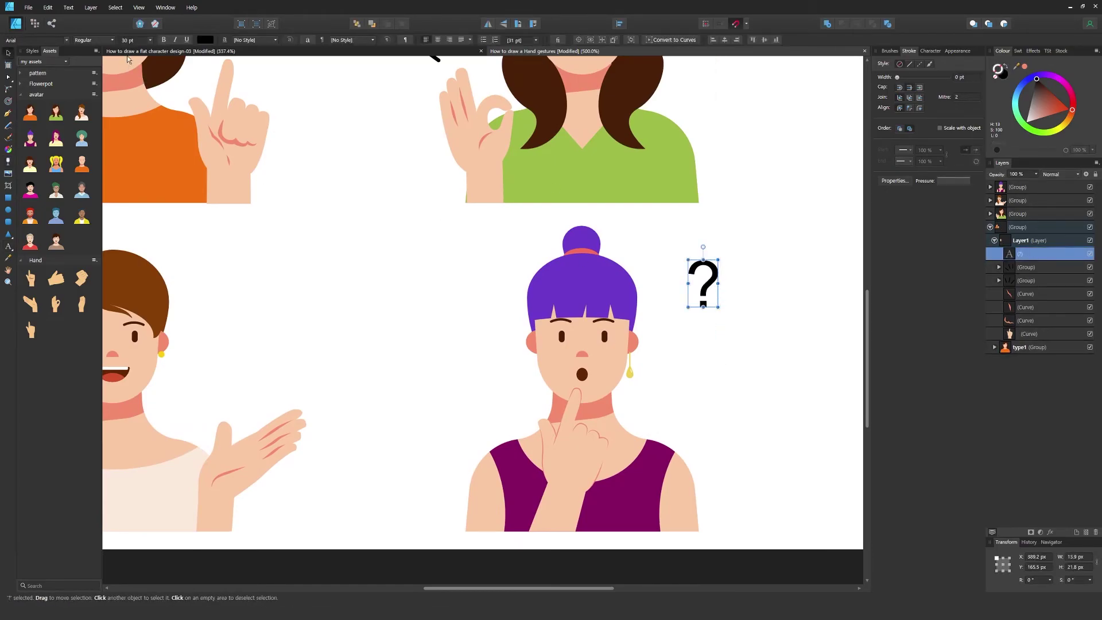
Set the question mark in a heavy display font from the Favourites font collection
click(930, 50)
click(943, 62)
click(895, 63)
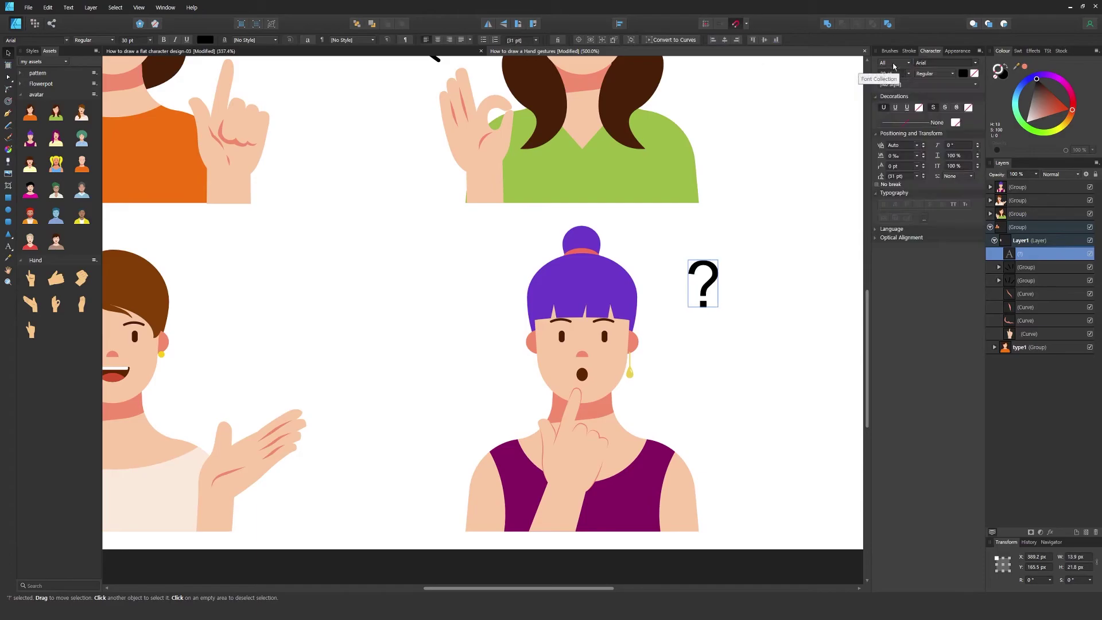
click(893, 85)
click(924, 62)
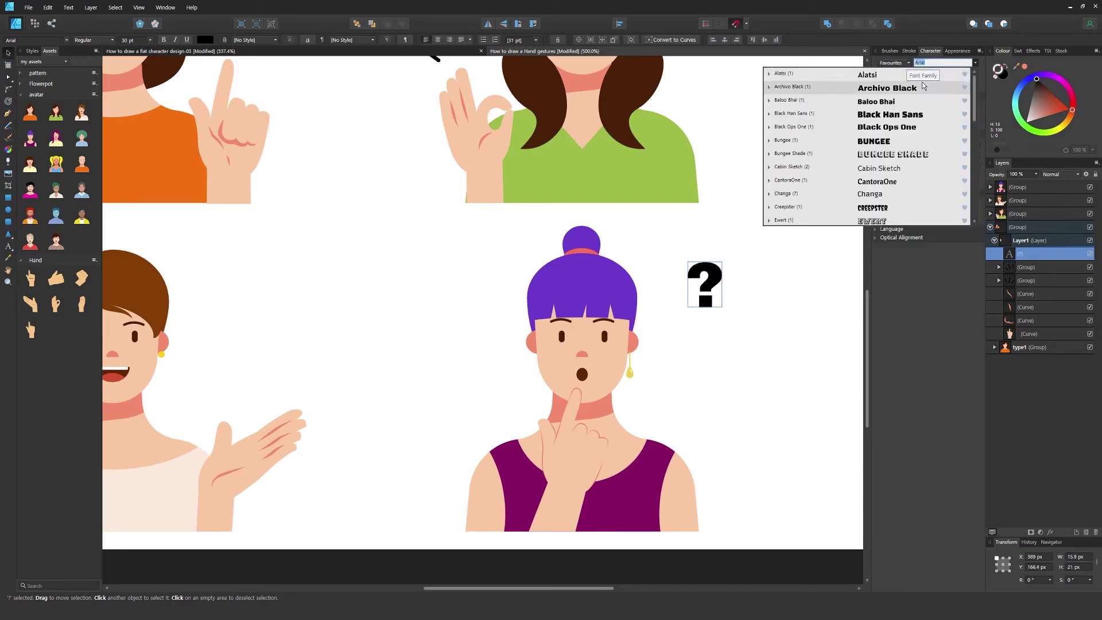
click(893, 117)
Place three tilted question marks of different sizes around the purple-haired woman's head, two on one side and one opposite
mouse_move(700, 284)
mouse_down()
mouse_move(671, 326)
mouse_move(689, 290)
mouse_move(681, 308)
mouse_move(502, 288)
mouse_move(473, 230)
mouse_move(497, 273)
mouse_up()
drag(500, 296, 495, 363)
mouse_move(518, 257)
mouse_down()
mouse_move(523, 213)
mouse_move(505, 207)
mouse_move(509, 254)
mouse_up()
Convert the three question marks to curves and move them out of the orange-topped woman's group
shift+click(1023, 283)
click(91, 8)
click(30, 205)
click(92, 8)
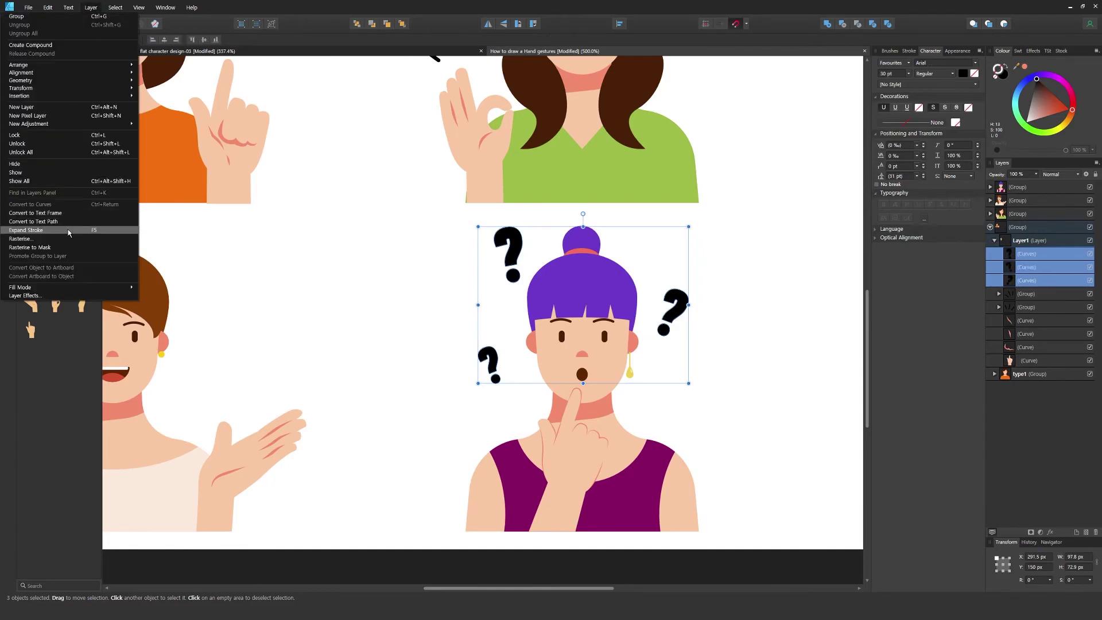
drag(992, 233, 991, 226)
click(737, 303)
Move the three question marks directly below the purple-haired woman's group in the layer order
drag(474, 284, 655, 308)
scroll(655, 310, down, 1)
mouse_move(520, 297)
mouse_down()
mouse_move(627, 259)
mouse_move(515, 306)
mouse_move(507, 297)
mouse_up()
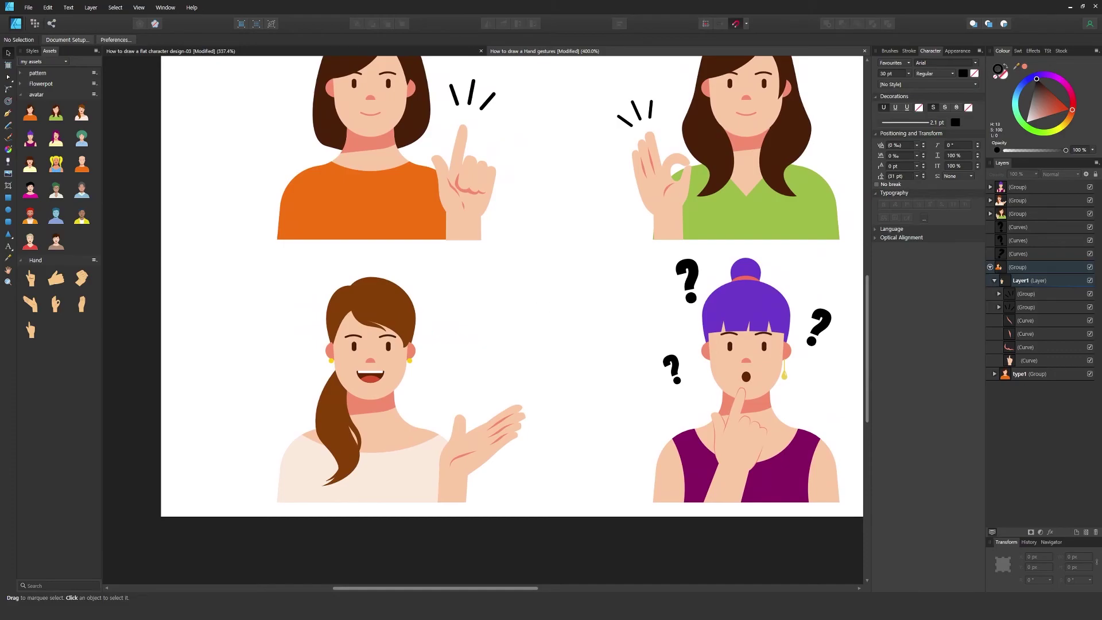
drag(548, 355, 509, 388)
click(449, 136)
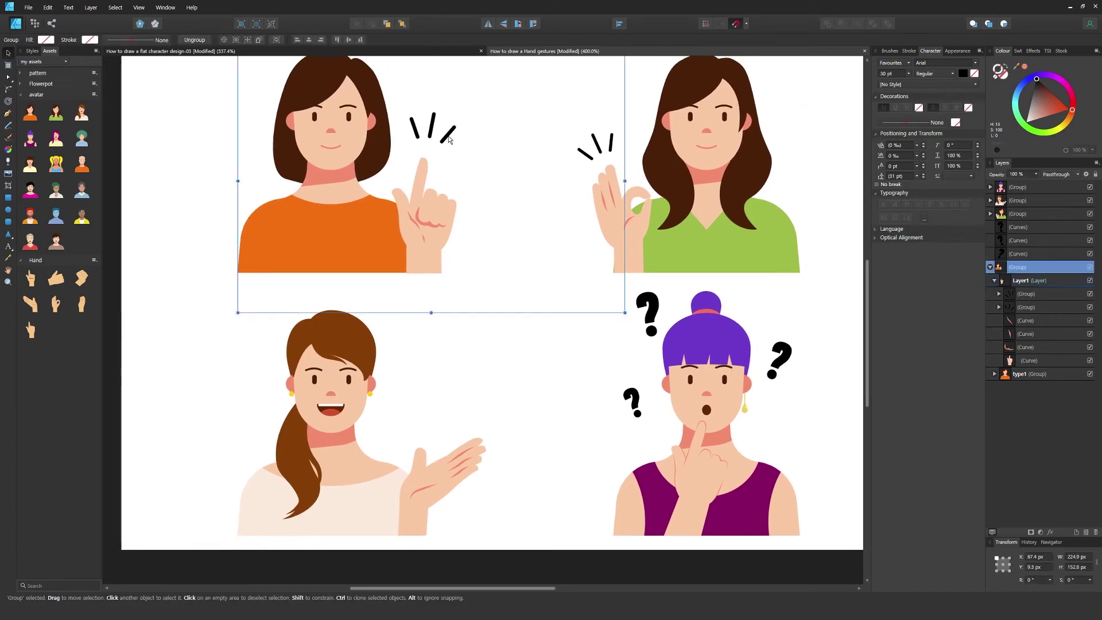
double_click(449, 136)
click(998, 308)
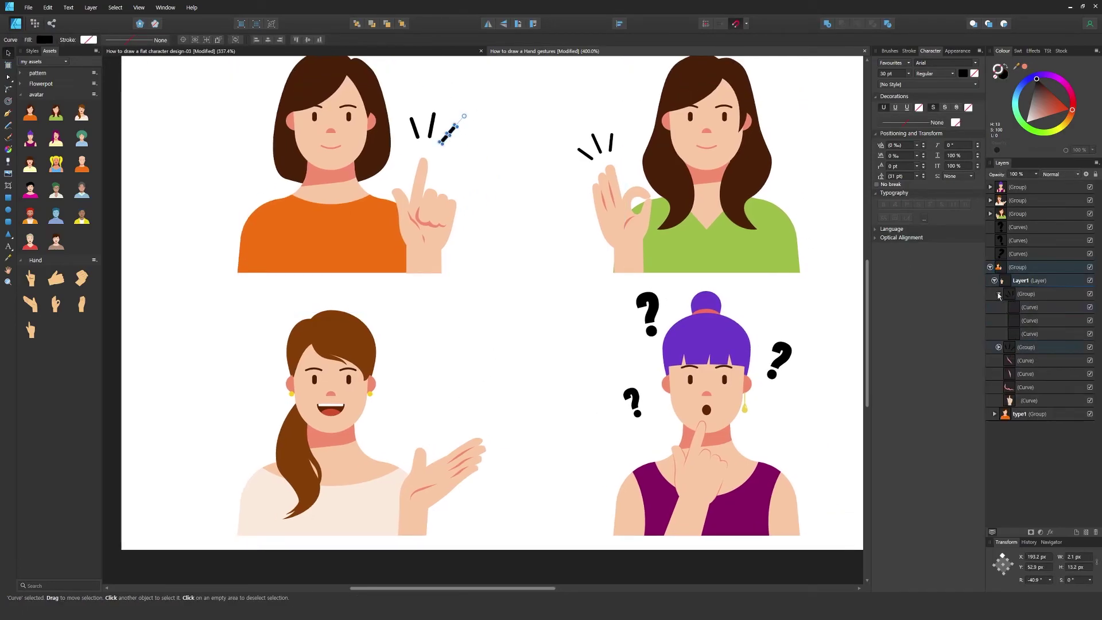
click(1013, 294)
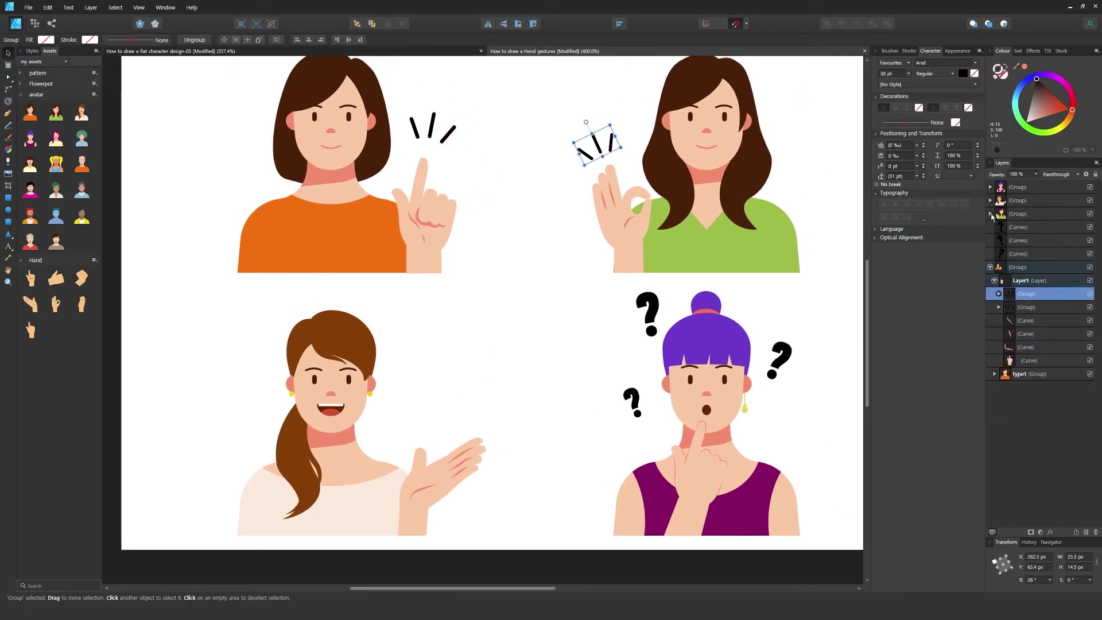
click(995, 227)
shift+click(995, 254)
click(990, 187)
drag(993, 253, 992, 198)
Move the accent-mark group above the OK hand into the green-topped woman's group
click(990, 282)
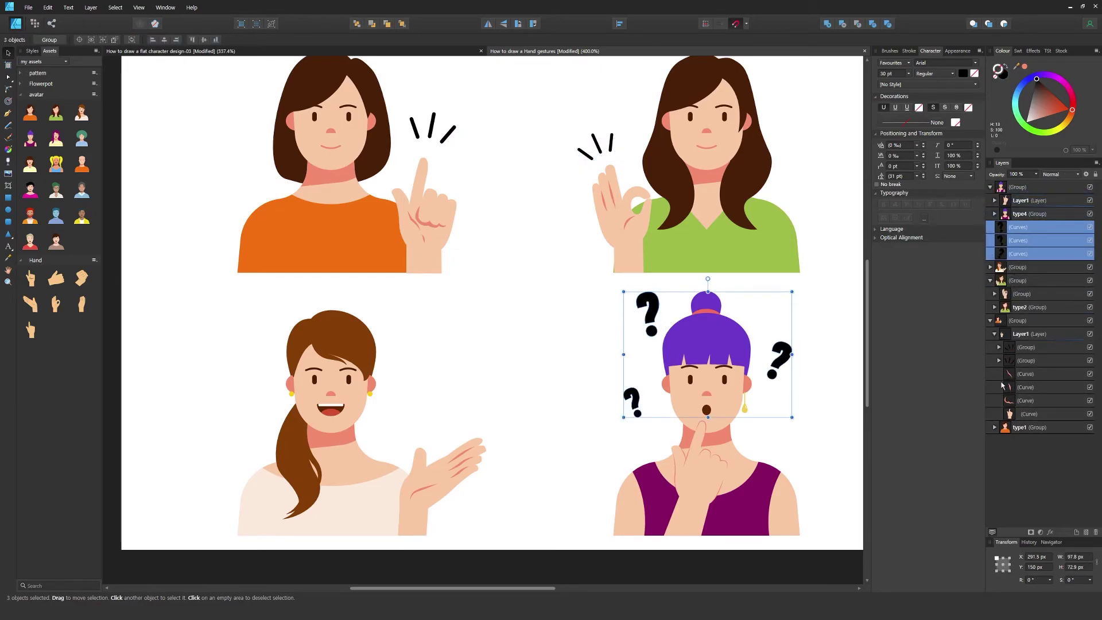
drag(1030, 351, 990, 291)
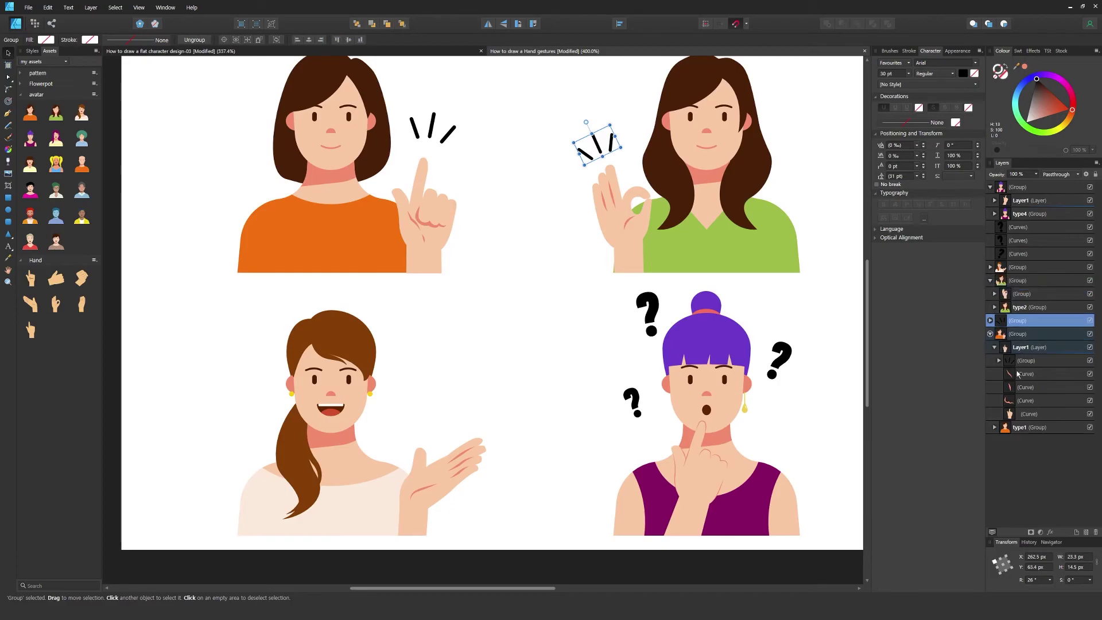
click(990, 281)
click(990, 281)
drag(990, 322, 1003, 290)
Group the three question marks and move the group inside the purple-haired woman's group
click(993, 228)
shift+click(999, 253)
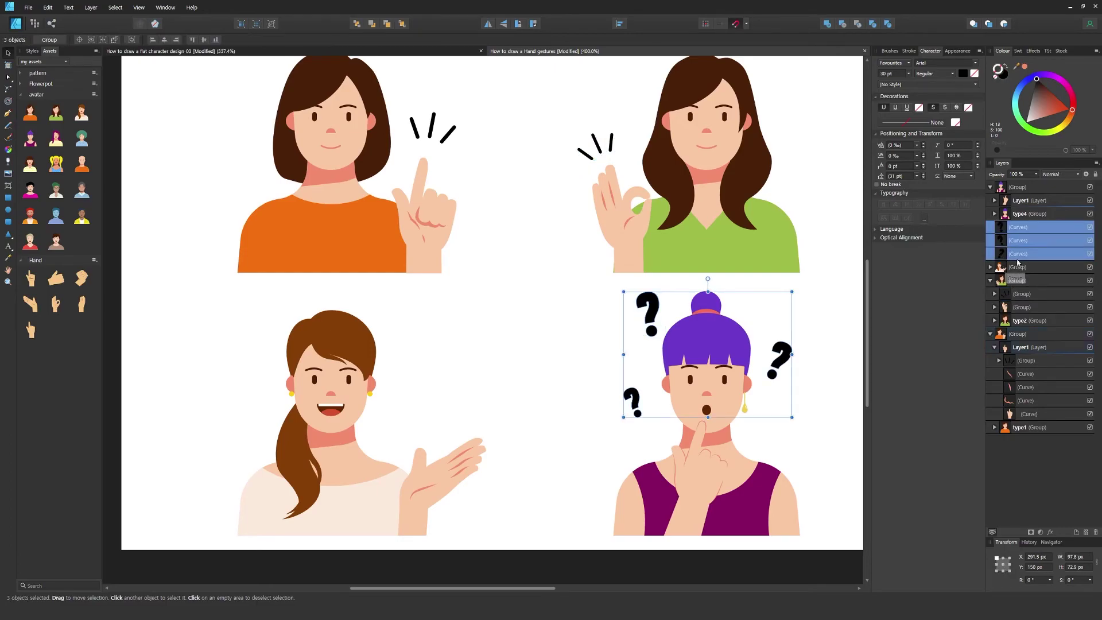
key(ctrl+g)
drag(990, 227, 1005, 197)
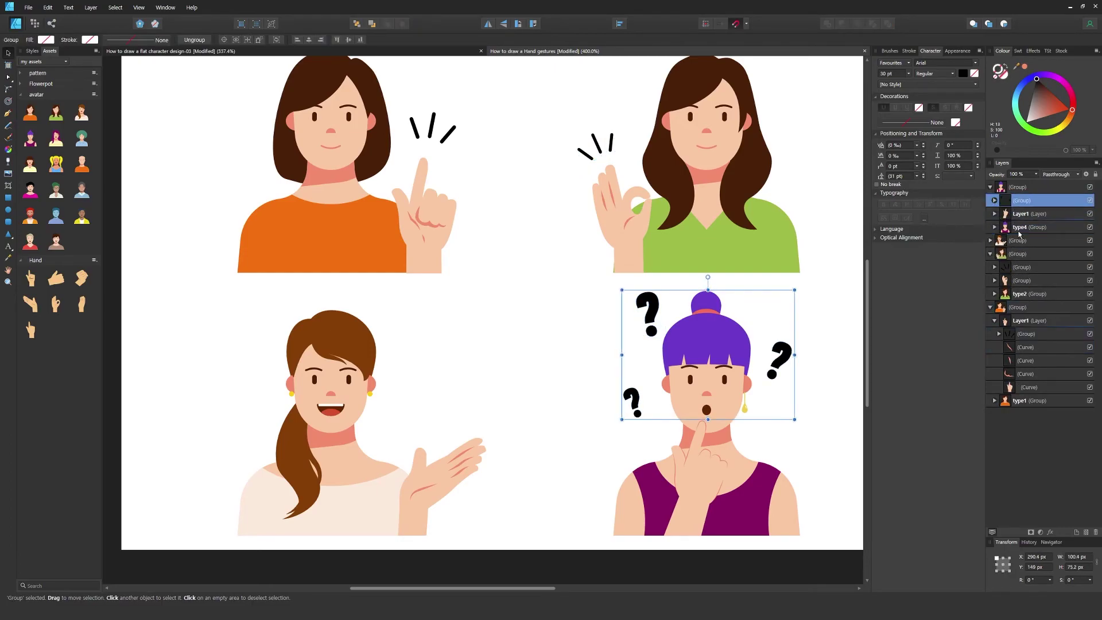
Try to place a copy of the pointing hand's accent marks above the ponytailed woman's open hand
click(1031, 337)
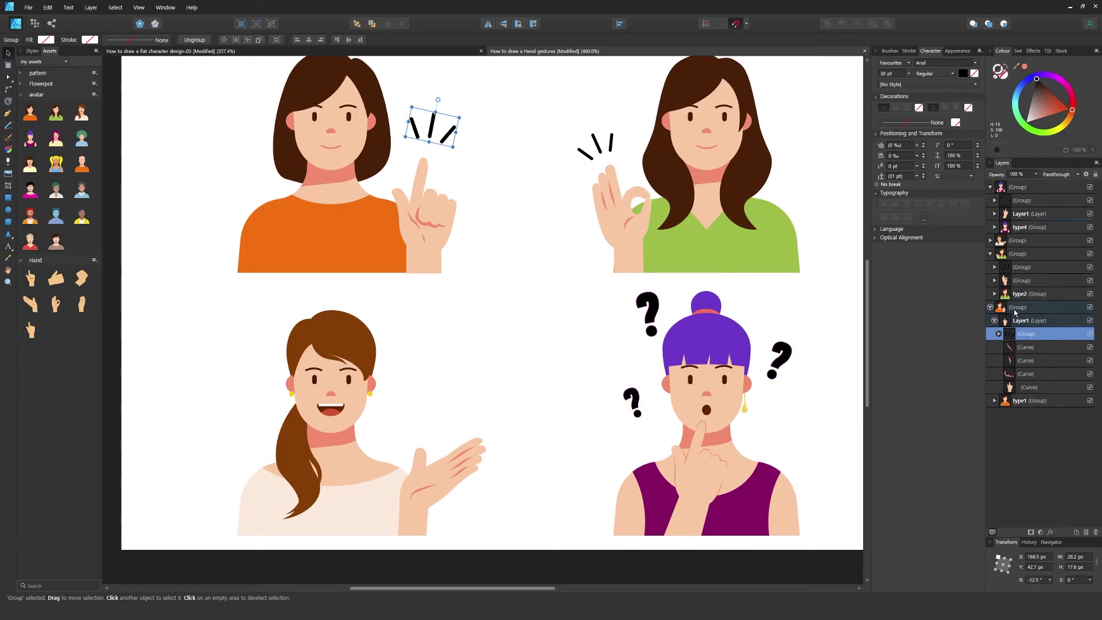
click(990, 240)
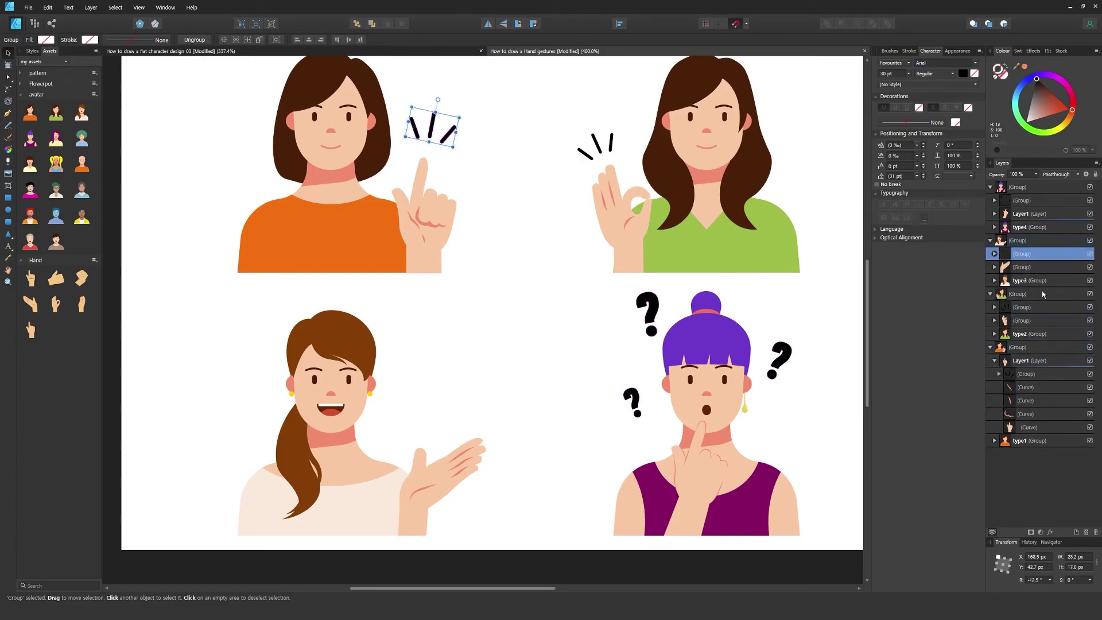
drag(434, 122, 454, 382)
key(Delete)
Insert the speech-bubble icon from the iOS 12 assets above the ponytailed woman's open hand, about 63 × 53 px, and return to my assets
click(43, 61)
click(34, 70)
scroll(64, 418, down, 20)
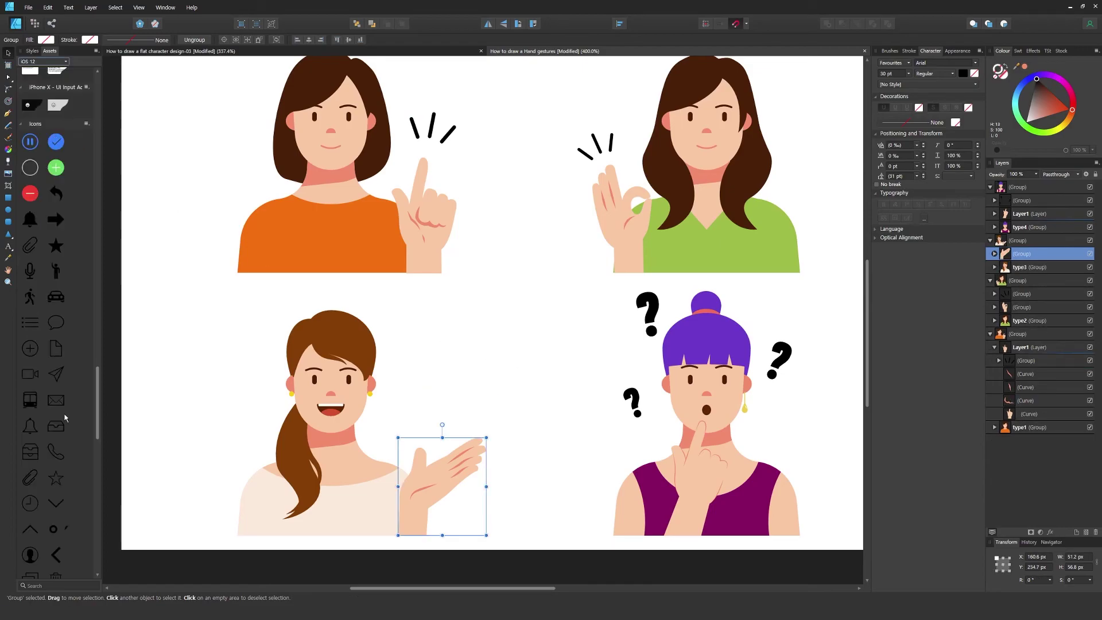
drag(55, 322, 498, 322)
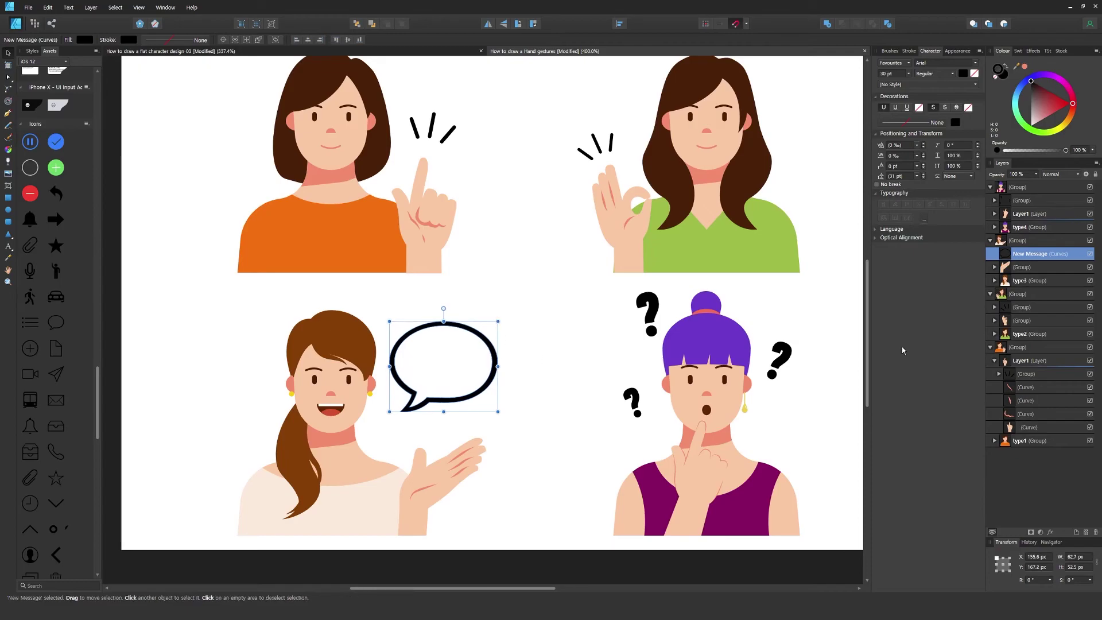
click(33, 61)
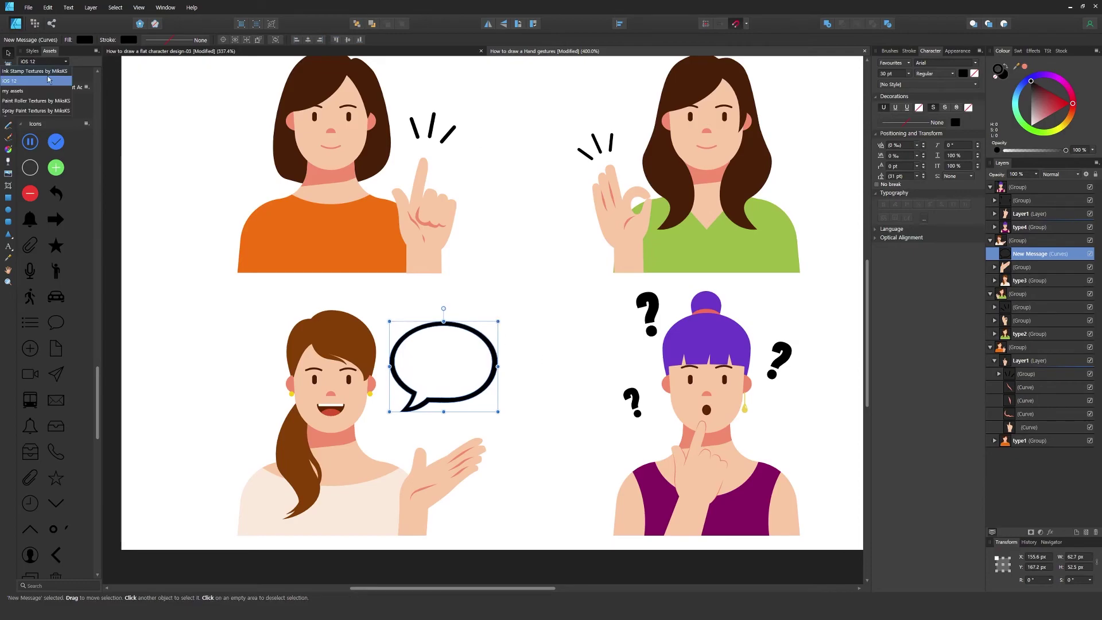
click(22, 92)
Draw a row of four evenly spaced black dots, each about 6 px across, inside the speech bubble
click(577, 382)
scroll(509, 381, up, 3)
click(556, 385)
click(513, 336)
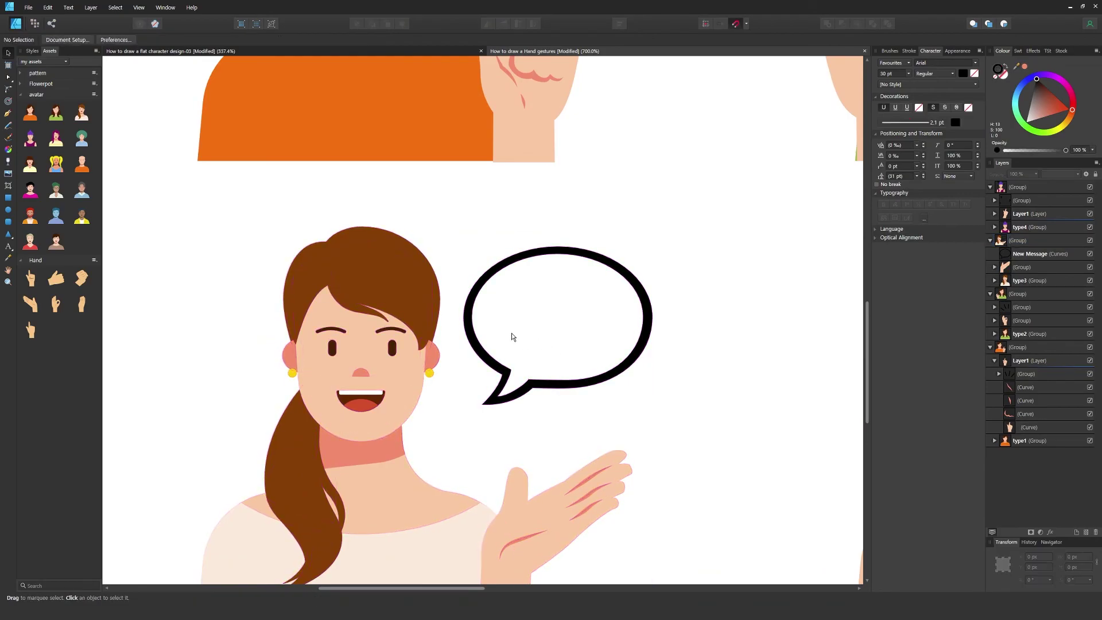
click(9, 211)
mouse_move(485, 313)
mouse_down()
mouse_move(506, 334)
mouse_move(611, 325)
mouse_up()
click(684, 380)
key(z)
alt+click(683, 380)
alt+click(683, 380)
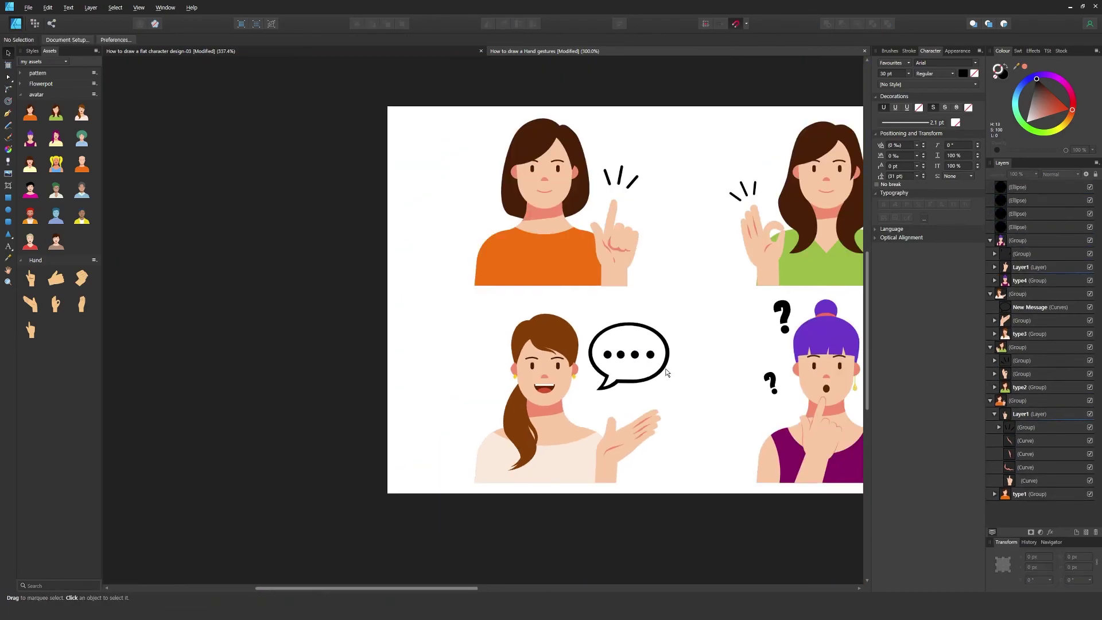
Move the four dots into the ponytailed woman's group, above the speech bubble
click(663, 368)
shift+click(652, 357)
shift+click(1040, 229)
drag(999, 233, 1010, 302)
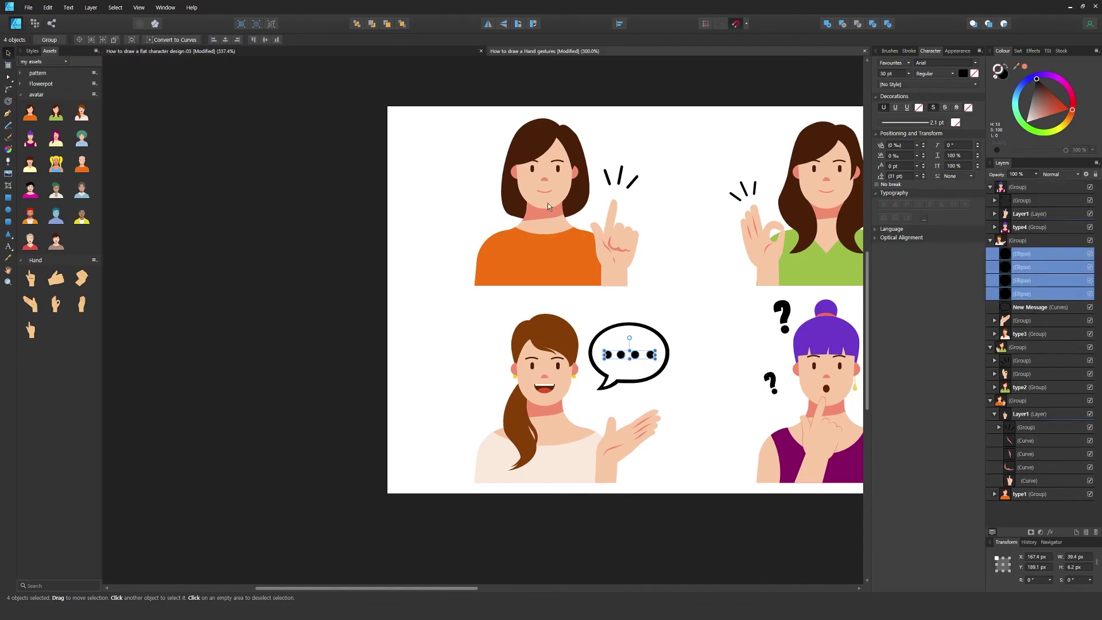
Convert the four dots to curves and group them with the speech bubble
click(192, 44)
shift+click(1051, 308)
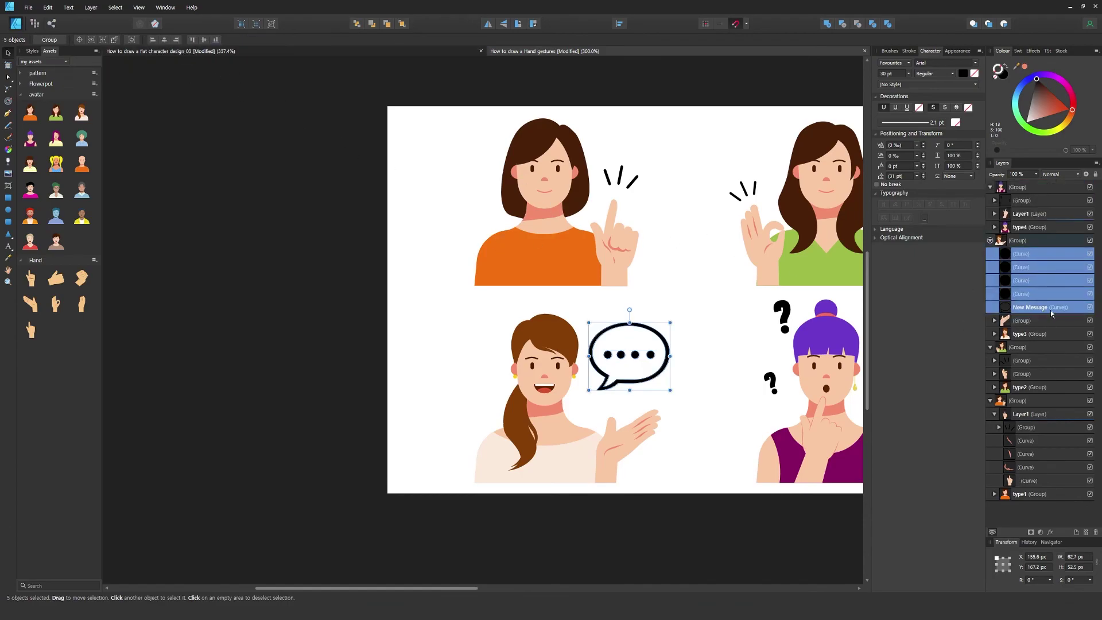
key(ctrl+g)
Collapse the four character groups in the layer list
click(990, 241)
click(990, 187)
click(990, 214)
click(990, 228)
drag(804, 308, 620, 330)
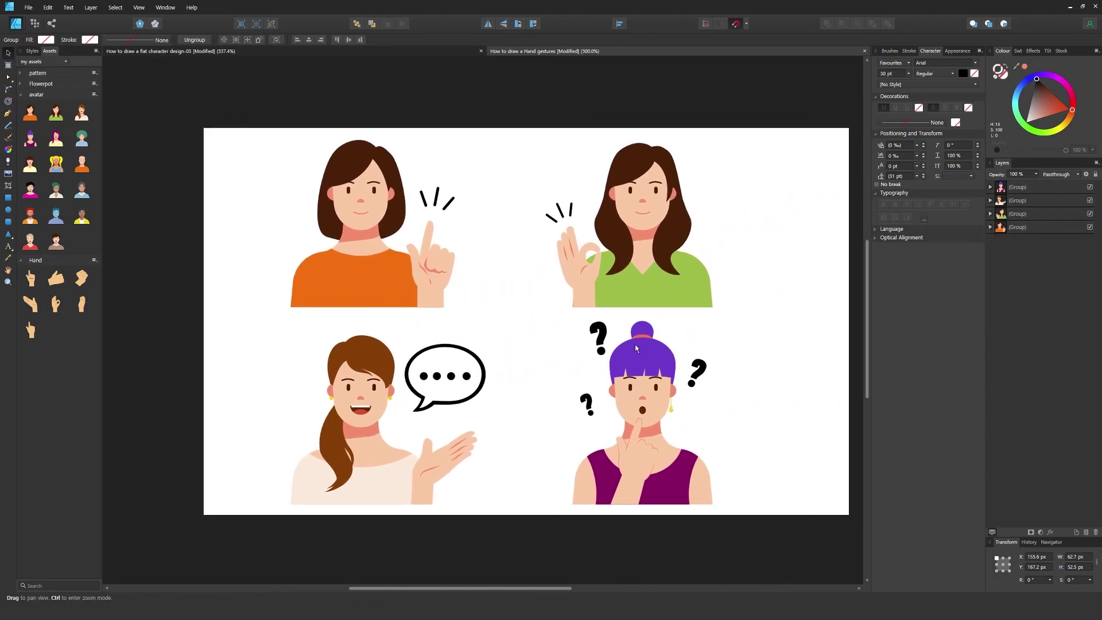
Recolour all three question marks with the purple sampled from the woman's hair
click(753, 378)
scroll(602, 369, up, 2)
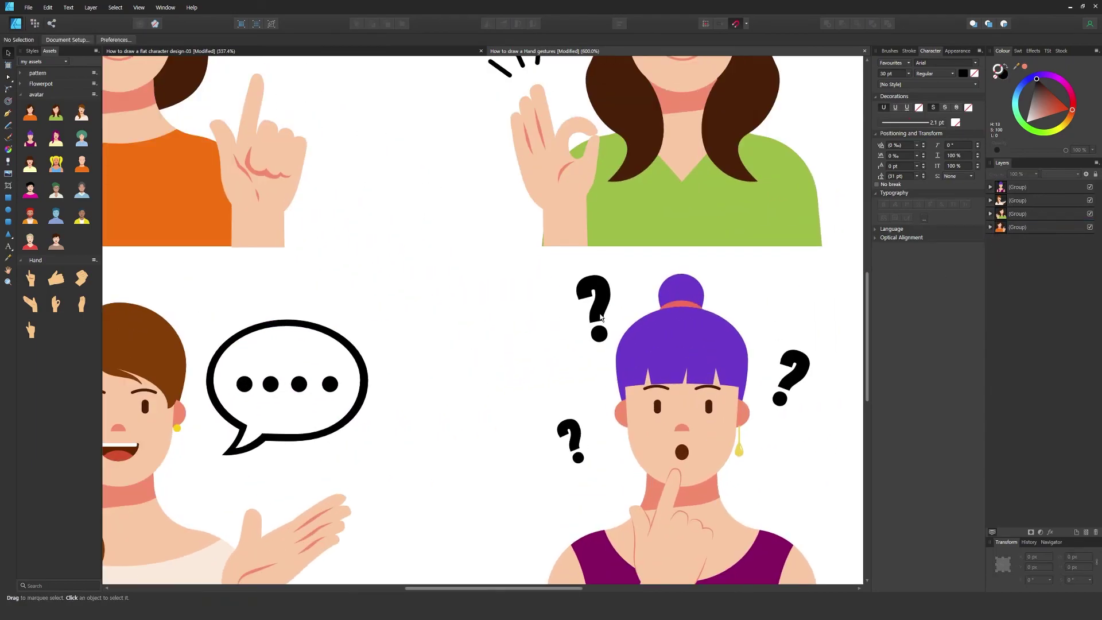
click(594, 310)
shift+click(792, 376)
shift+click(571, 424)
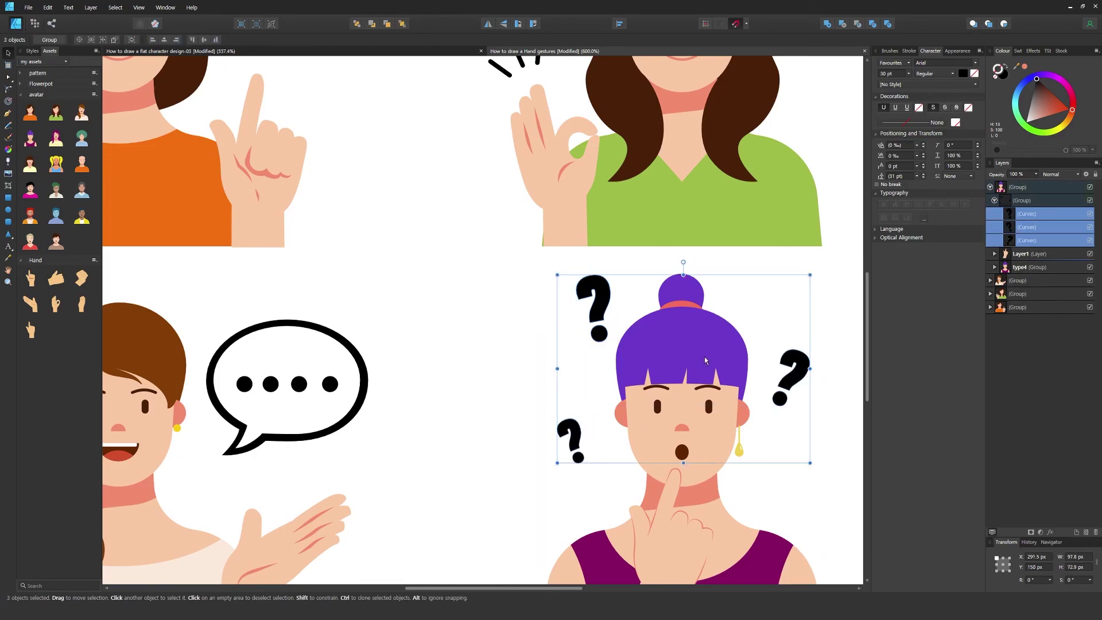
click(1005, 76)
key(i)
click(703, 344)
key(v)
click(528, 328)
Recolour the large question mark beside the hair bun with the magenta-purple sampled from the woman's top
drag(506, 232, 488, 157)
click(558, 356)
click(583, 236)
key(i)
click(596, 491)
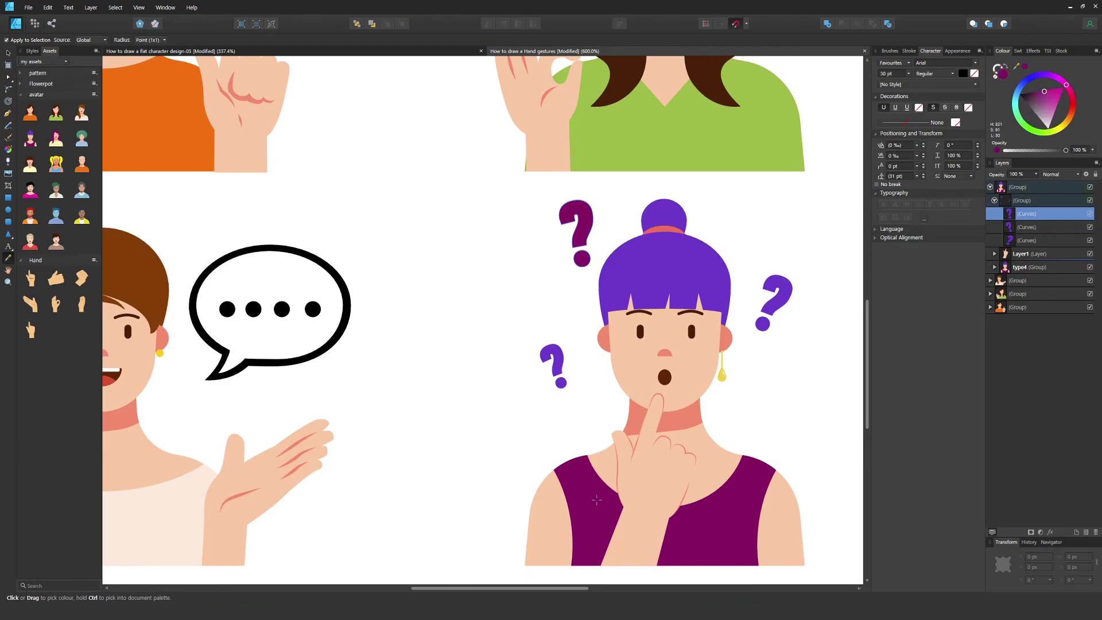
key(v)
click(470, 368)
Recolour the three accent lines above the OK hand with the dark brown sampled from the green-topped woman's hair
scroll(571, 364, up, 5)
scroll(485, 344, up, 3)
click(511, 299)
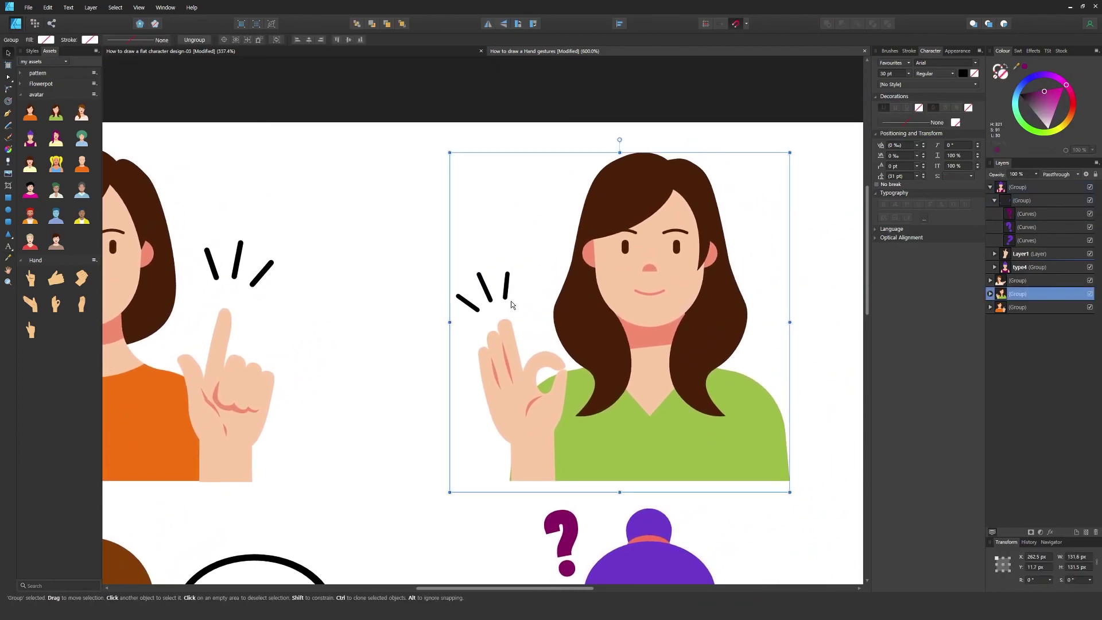
double_click(506, 284)
shift+click(484, 287)
shift+click(471, 305)
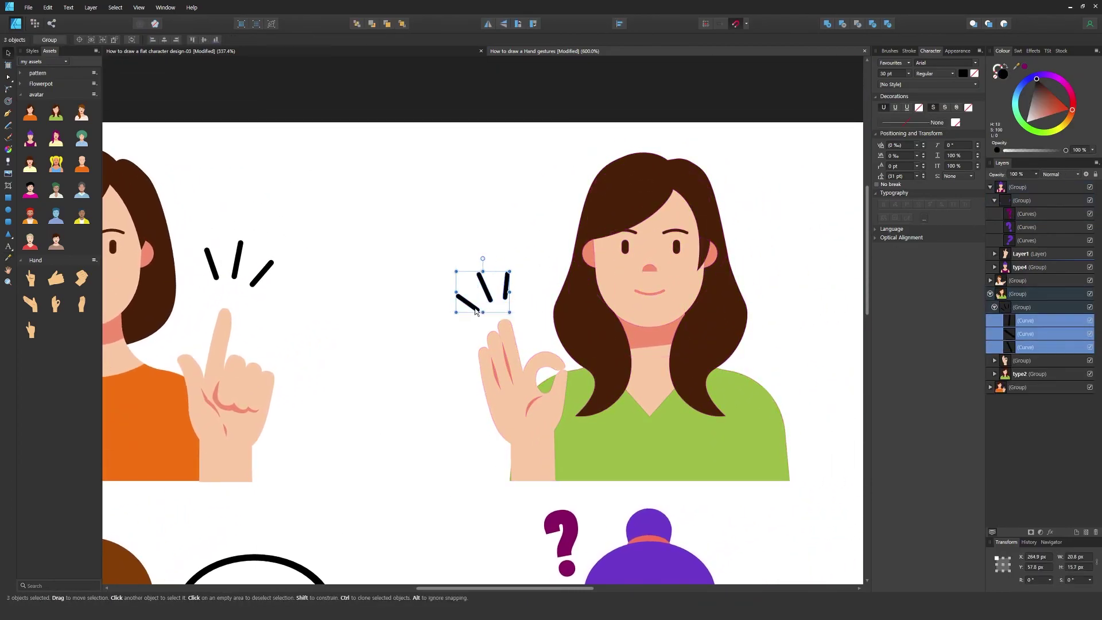
click(601, 351)
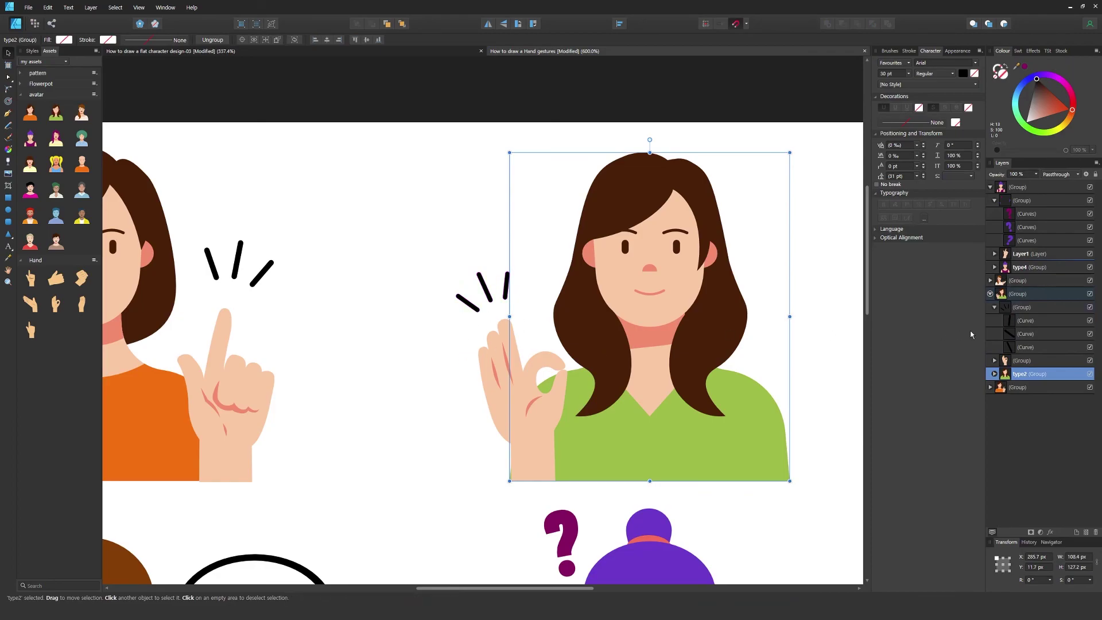
click(1031, 320)
shift+click(1030, 347)
key(i)
key(v)
click(404, 361)
Recolour the three accent lines above the pointing finger with the orange sampled from that woman's top
drag(261, 300, 630, 374)
click(628, 350)
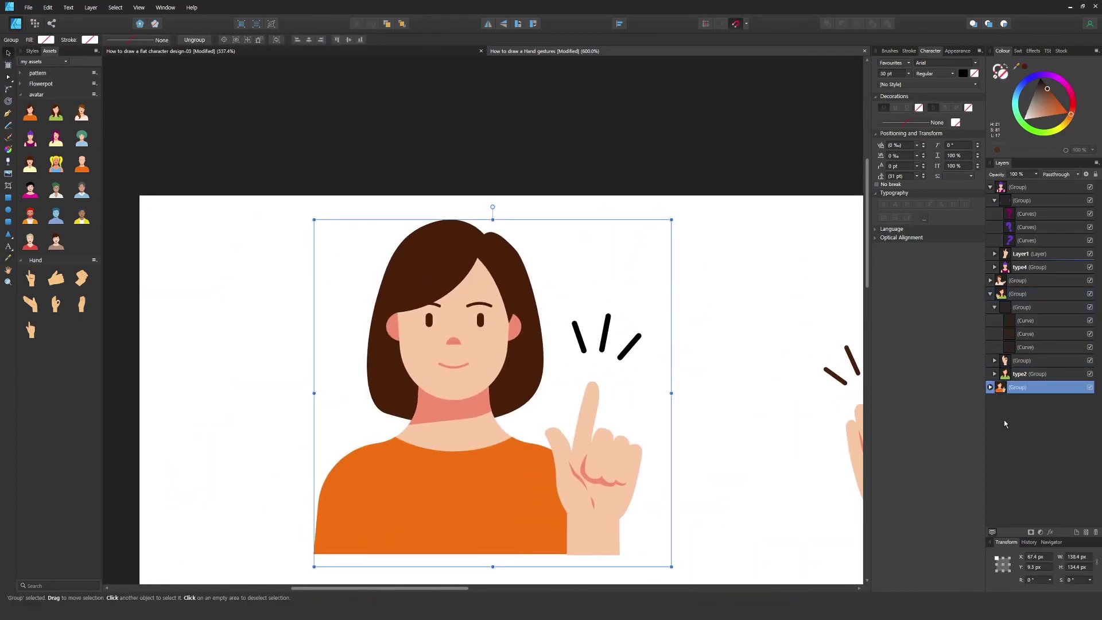
click(990, 388)
click(994, 400)
click(1026, 415)
click(999, 414)
click(1030, 428)
shift+click(1040, 454)
key(i)
key(v)
click(685, 426)
drag(705, 483, 357, 292)
drag(416, 335, 652, 236)
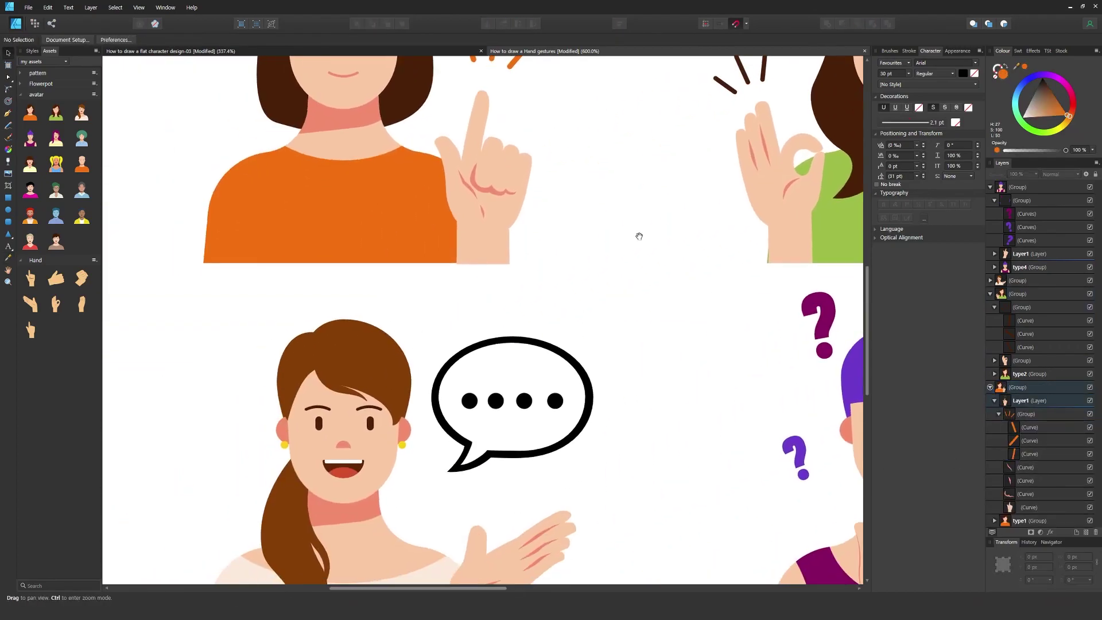